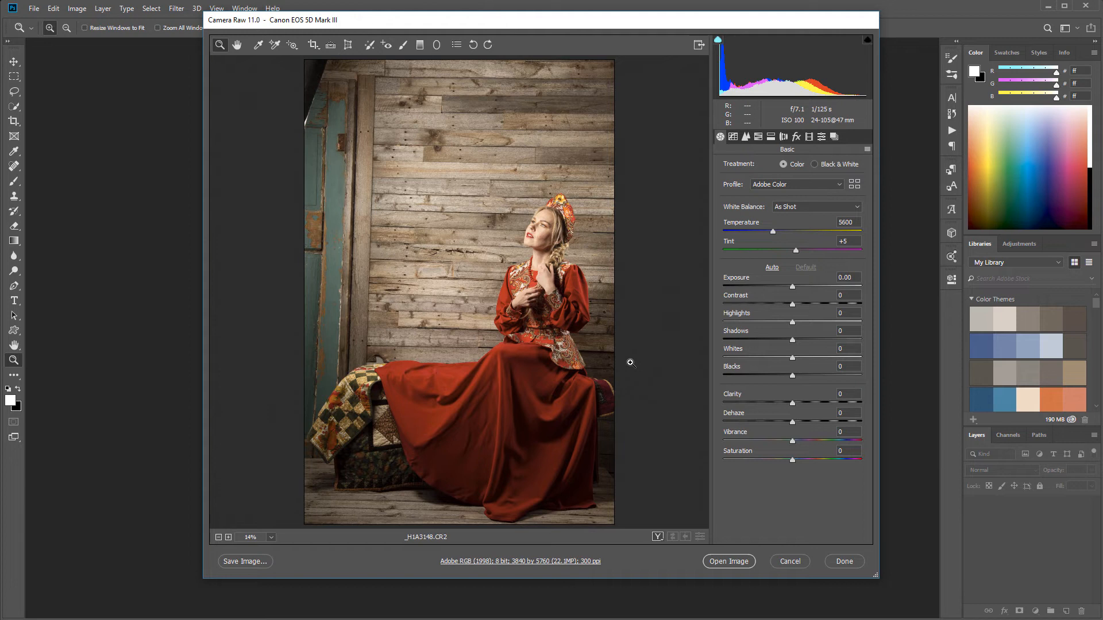
Set the sharpening Amount to 69 after trying 150, checking the skin texture on the woman's cheek up close
{"action": "left_click_drag", "start_coordinate": [542, 226], "coordinate": [599, 285]}
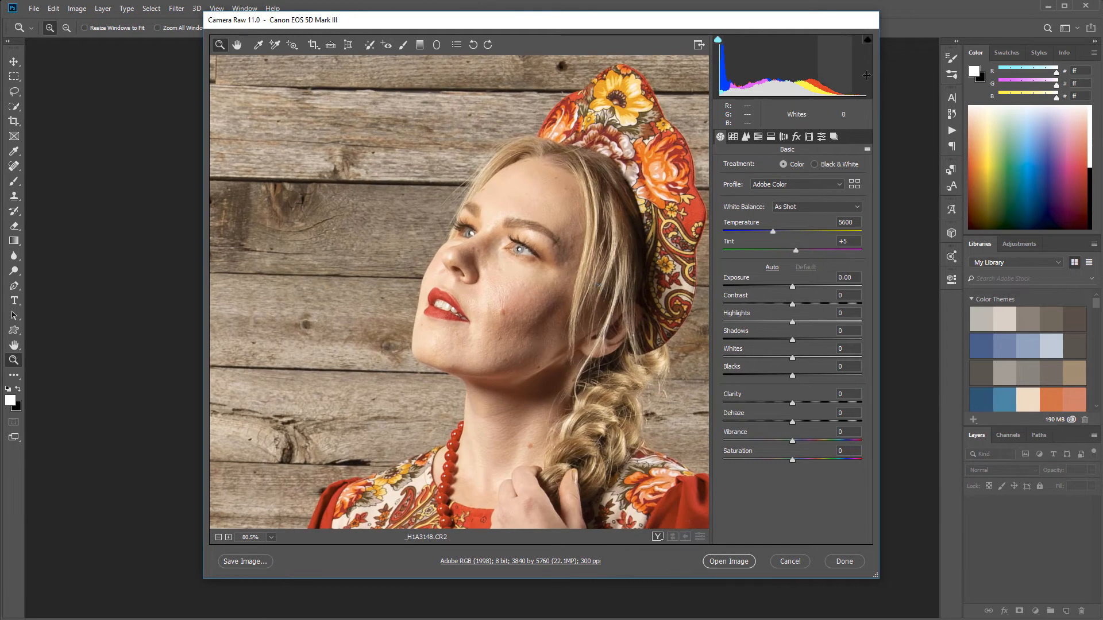
{"action": "left_click", "coordinate": [745, 137]}
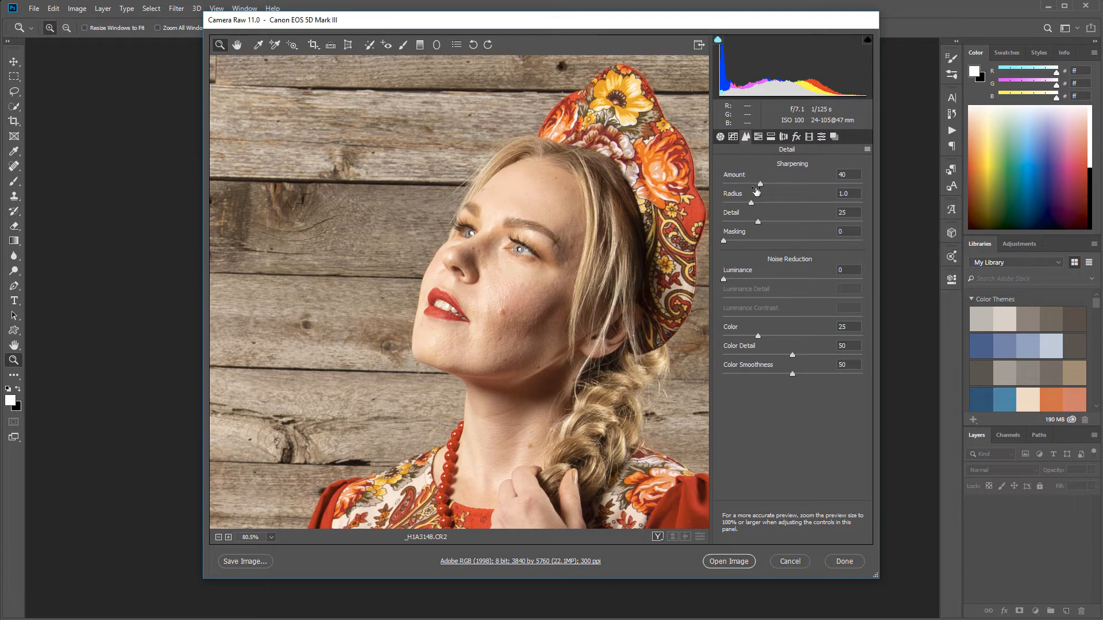
{"action": "left_click_drag", "start_coordinate": [759, 184], "coordinate": [873, 189]}
{"action": "left_click_drag", "start_coordinate": [506, 286], "coordinate": [541, 328]}
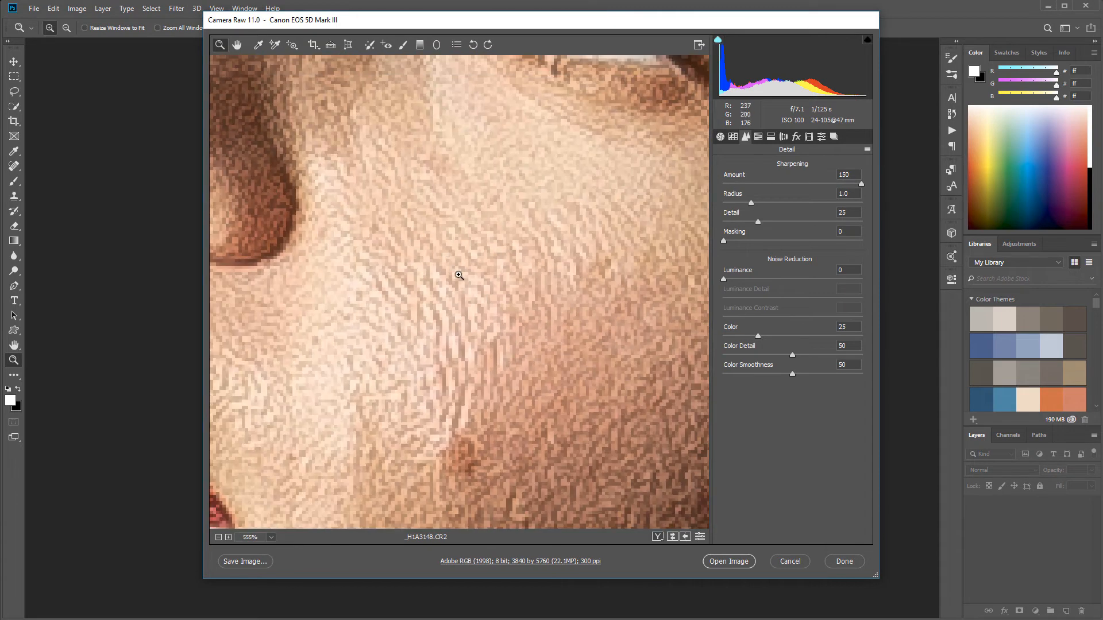
{"action": "left_click_drag", "start_coordinate": [861, 184], "coordinate": [784, 185]}
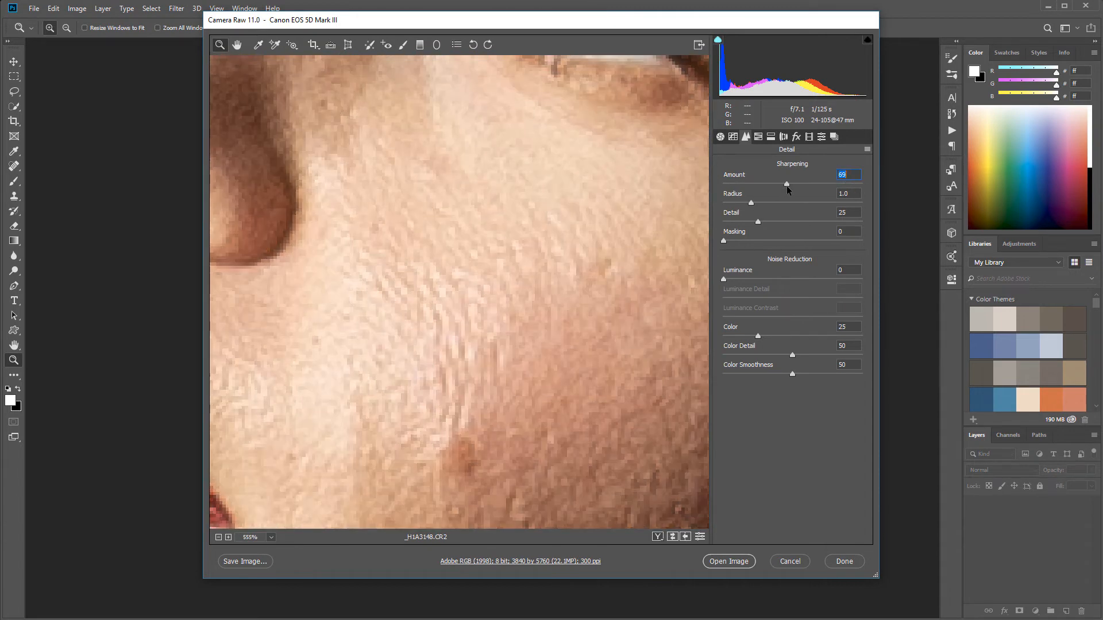
{"action": "mouse_move", "coordinate": [598, 246]}
{"action": "left_mouse_down"}
{"action": "mouse_move", "coordinate": [499, 256]}
{"action": "mouse_move", "coordinate": [611, 262]}
{"action": "left_mouse_up"}
{"action": "key", "text": "space"}
{"action": "left_click_drag", "start_coordinate": [535, 260], "coordinate": [522, 257]}
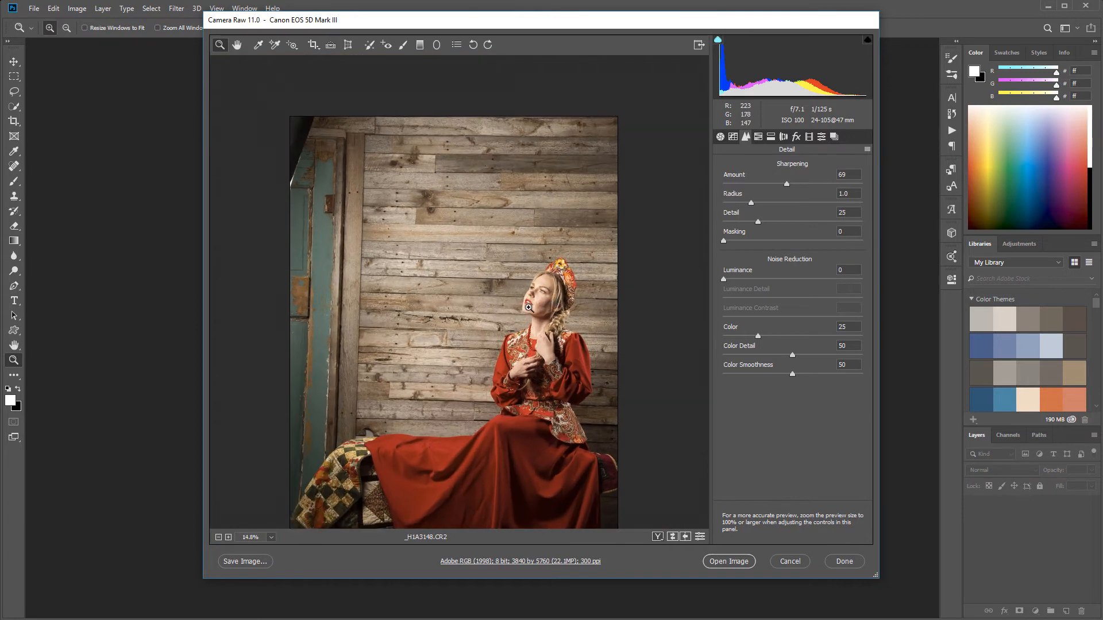
{"action": "key", "text": "space"}
{"action": "left_click_drag", "start_coordinate": [514, 312], "coordinate": [515, 245]}
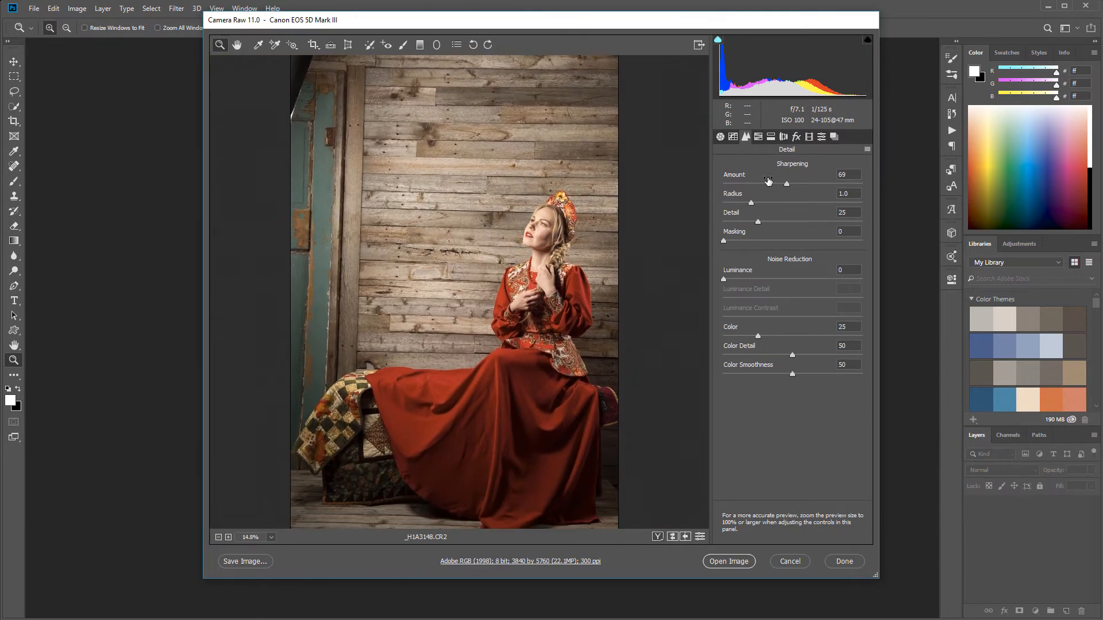
Turn on Remove Chromatic Aberration, comparing the door's dark edge with and without the correction
{"action": "left_click", "coordinate": [779, 137]}
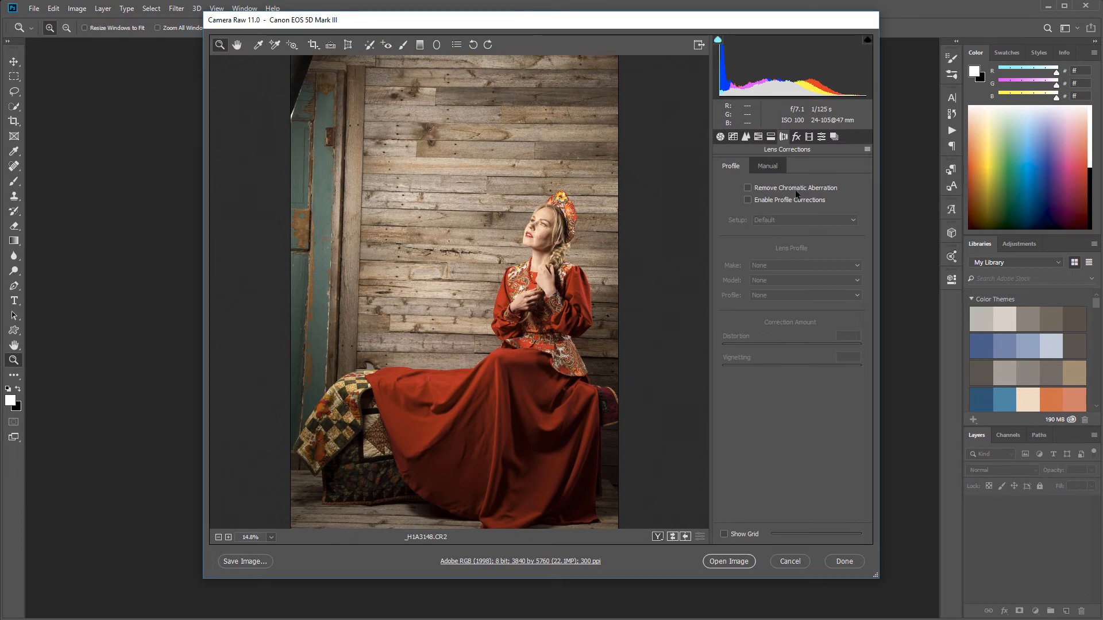
{"action": "left_click", "coordinate": [775, 191]}
{"action": "left_click", "coordinate": [318, 100]}
{"action": "left_click_drag", "start_coordinate": [318, 100], "coordinate": [369, 165]}
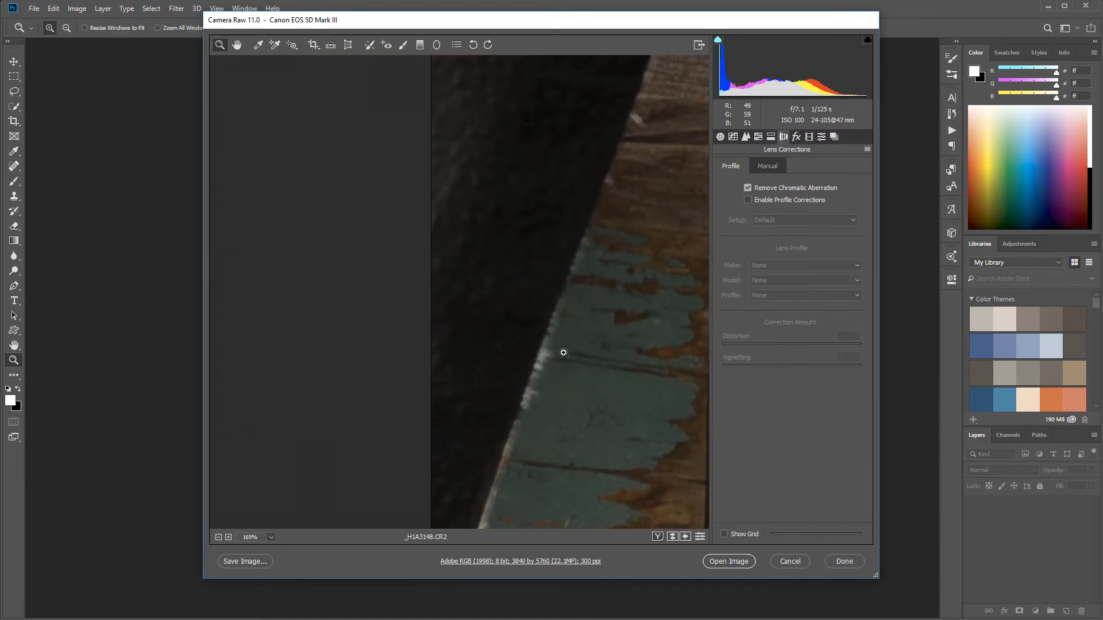
{"action": "left_click", "coordinate": [747, 190]}
{"action": "left_click_drag", "start_coordinate": [545, 328], "coordinate": [581, 364]}
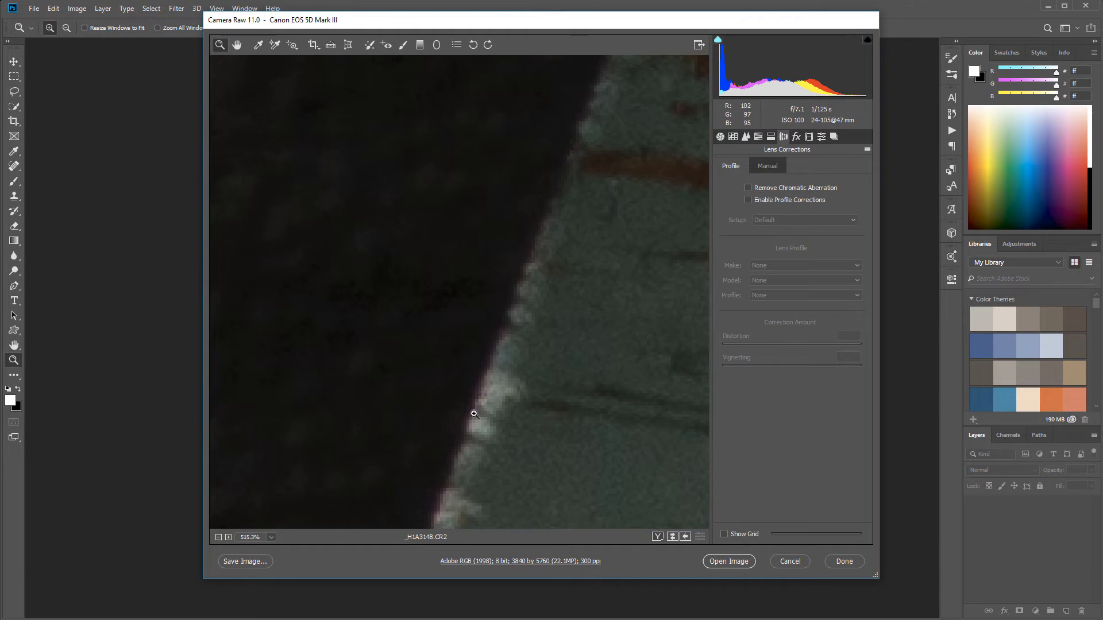
{"action": "left_click", "coordinate": [748, 188]}
Enable the lens profile corrections for the photo and check the whole image
{"action": "left_click_drag", "start_coordinate": [603, 320], "coordinate": [539, 331]}
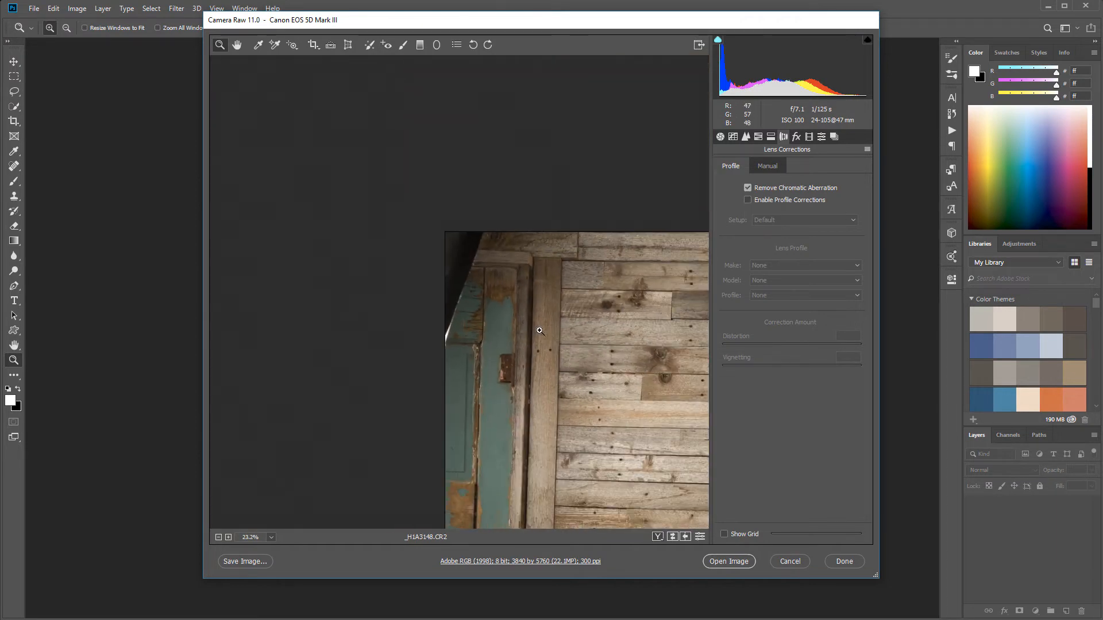
{"action": "key", "text": "space"}
{"action": "left_click_drag", "start_coordinate": [605, 352], "coordinate": [459, 190]}
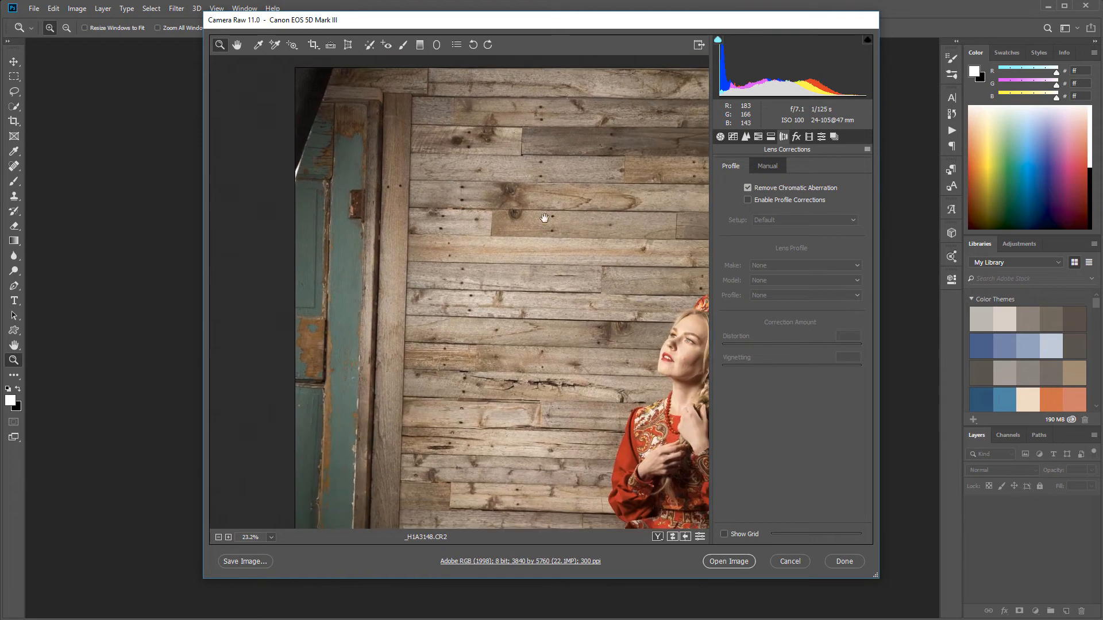
{"action": "left_click", "coordinate": [769, 201]}
{"action": "key", "text": "ctrl+0"}
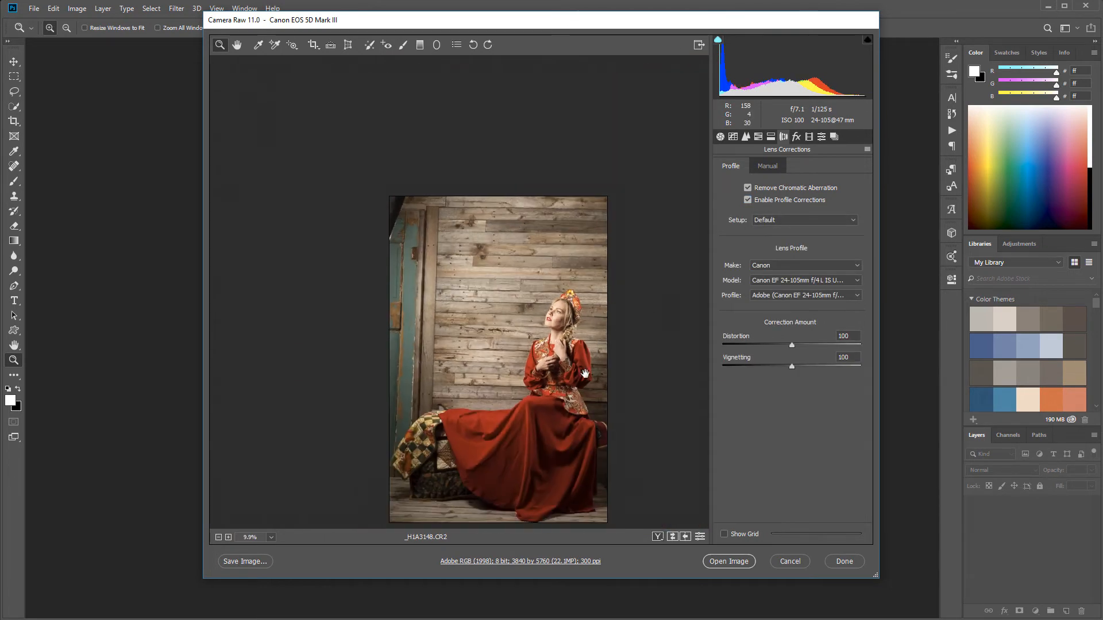
{"action": "key", "text": "space"}
{"action": "left_click_drag", "start_coordinate": [584, 370], "coordinate": [589, 305]}
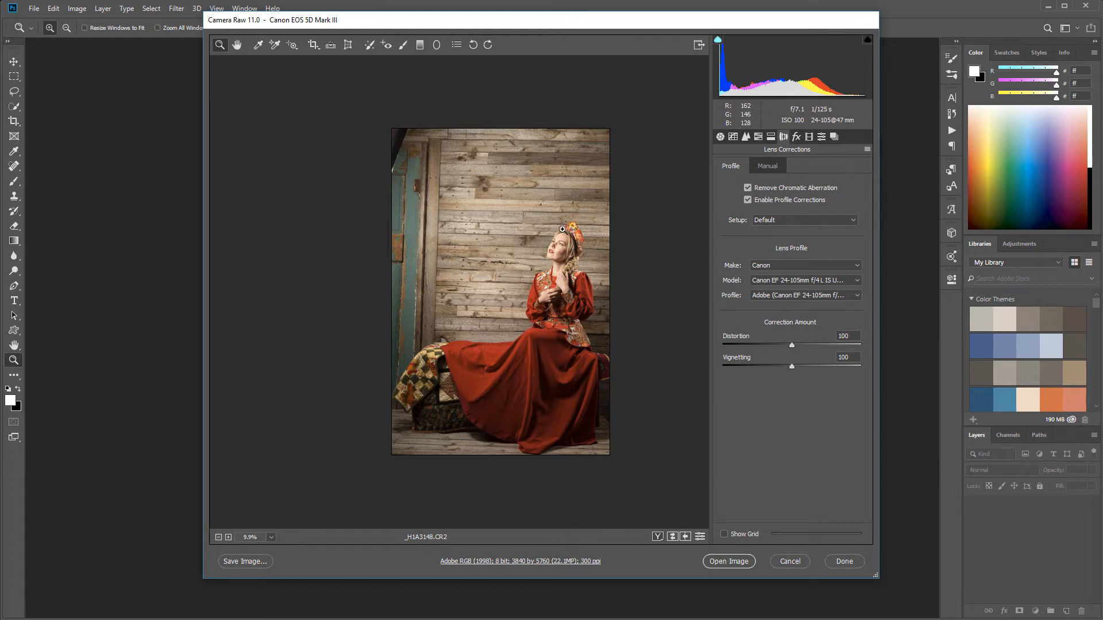
{"action": "left_click", "coordinate": [586, 231]}
Set the Highlights to -59 and the Shadows to +36 in the basic adjustments
{"action": "left_click", "coordinate": [720, 136]}
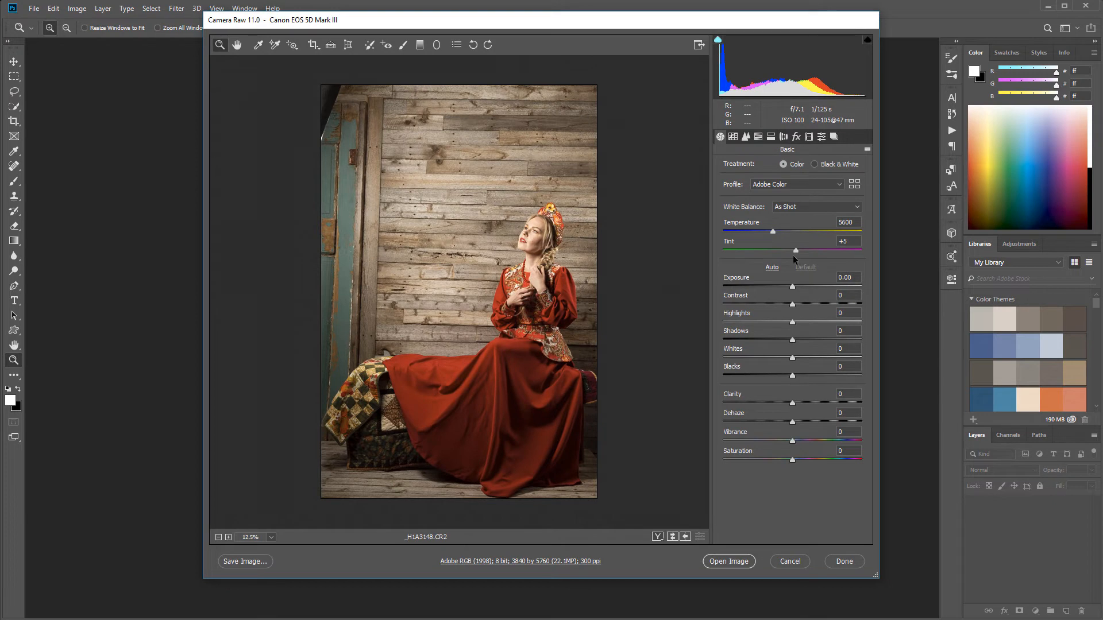
{"action": "left_click_drag", "start_coordinate": [790, 323], "coordinate": [820, 339]}
{"action": "left_click", "coordinate": [792, 339]}
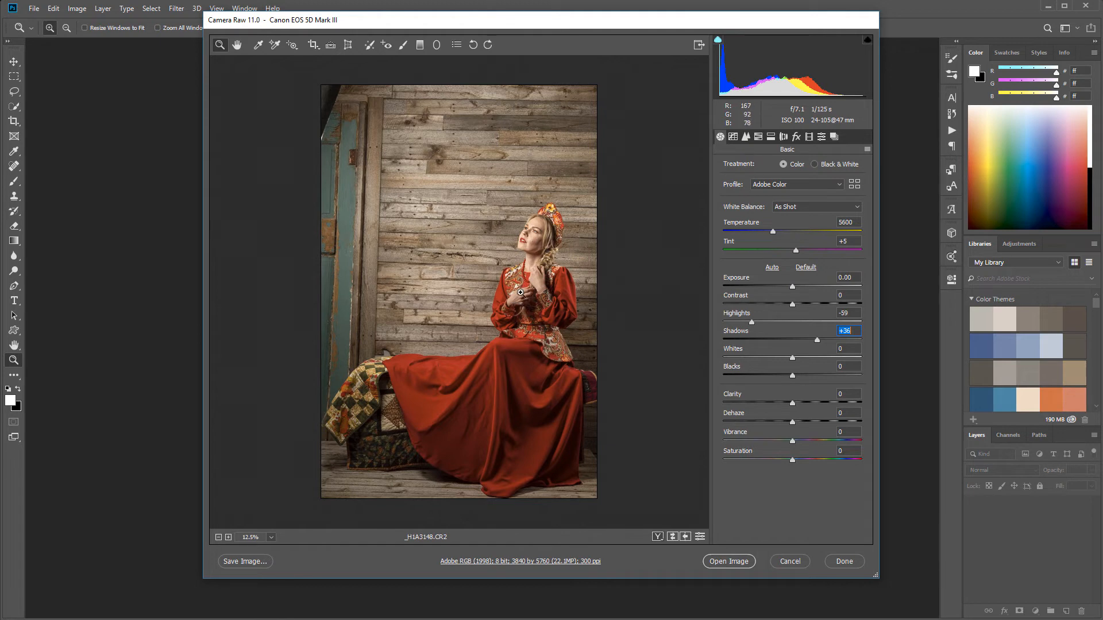
Set the HSL luminance of the Oranges to +9 and of the Yellows to +12
{"action": "left_click_drag", "start_coordinate": [558, 197], "coordinate": [572, 270]}
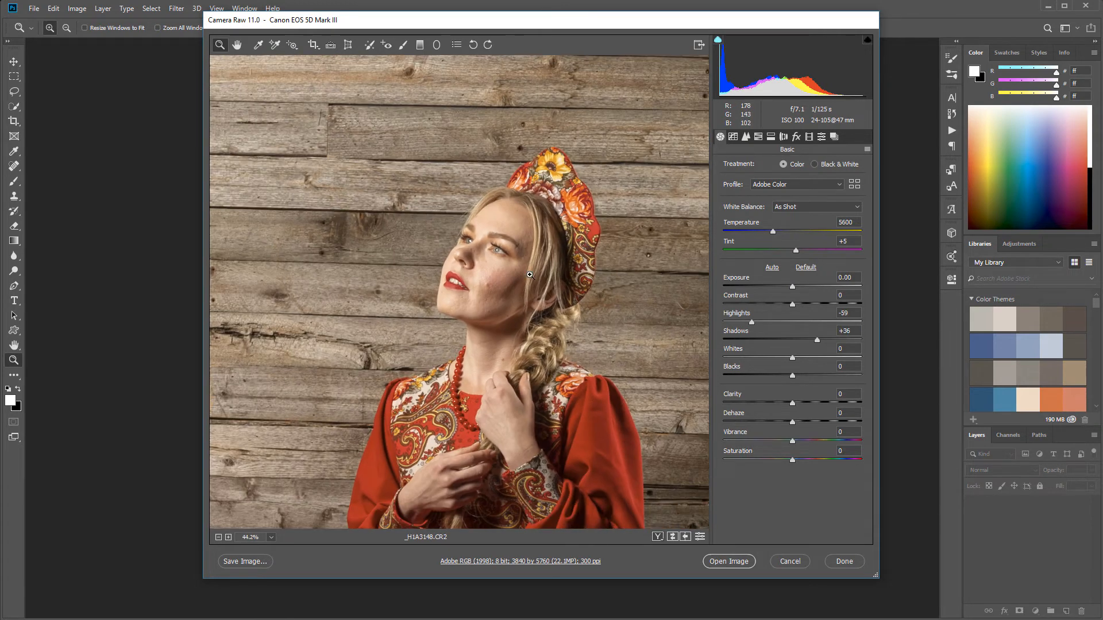
{"action": "left_click", "coordinate": [771, 136]}
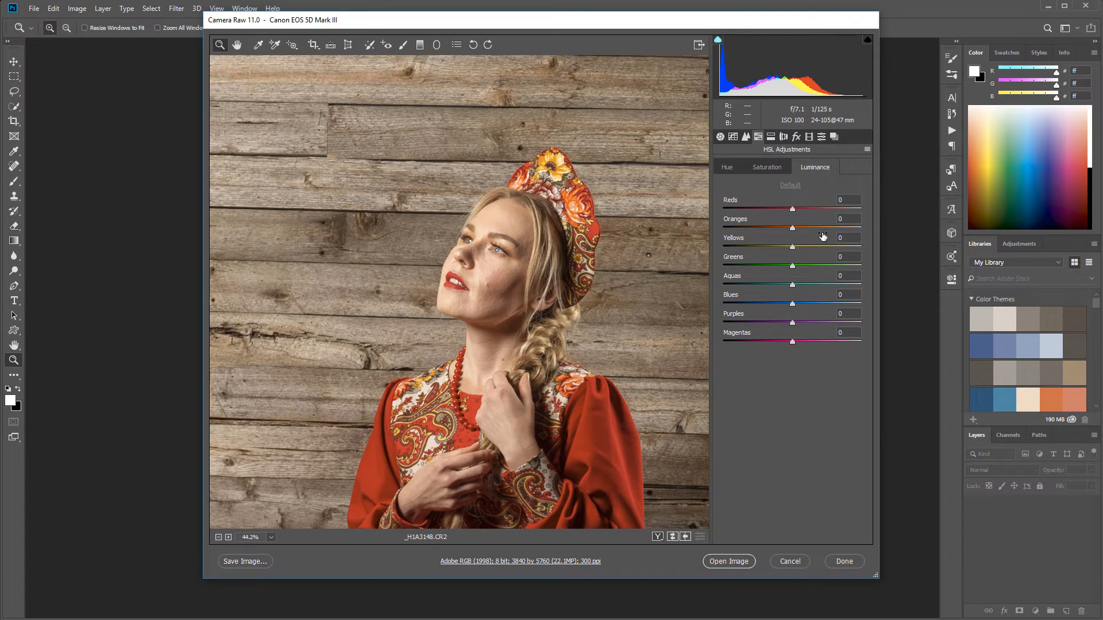
{"action": "mouse_move", "coordinate": [798, 228]}
{"action": "left_mouse_down"}
{"action": "mouse_move", "coordinate": [815, 229]}
{"action": "mouse_move", "coordinate": [778, 229]}
{"action": "mouse_move", "coordinate": [799, 228]}
{"action": "mouse_move", "coordinate": [800, 248]}
{"action": "left_mouse_up"}
Review the whole photo, return to the basic adjustments and open the developed image in Photoshop
{"action": "left_click_drag", "start_coordinate": [600, 322], "coordinate": [547, 337]}
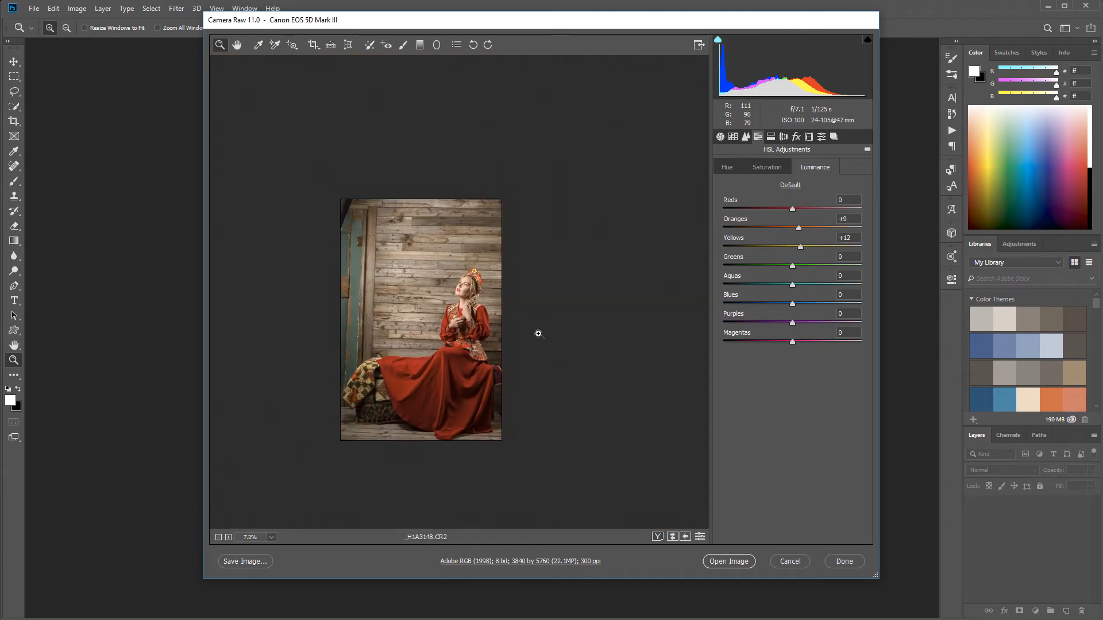
{"action": "left_click_drag", "start_coordinate": [369, 307], "coordinate": [471, 282]}
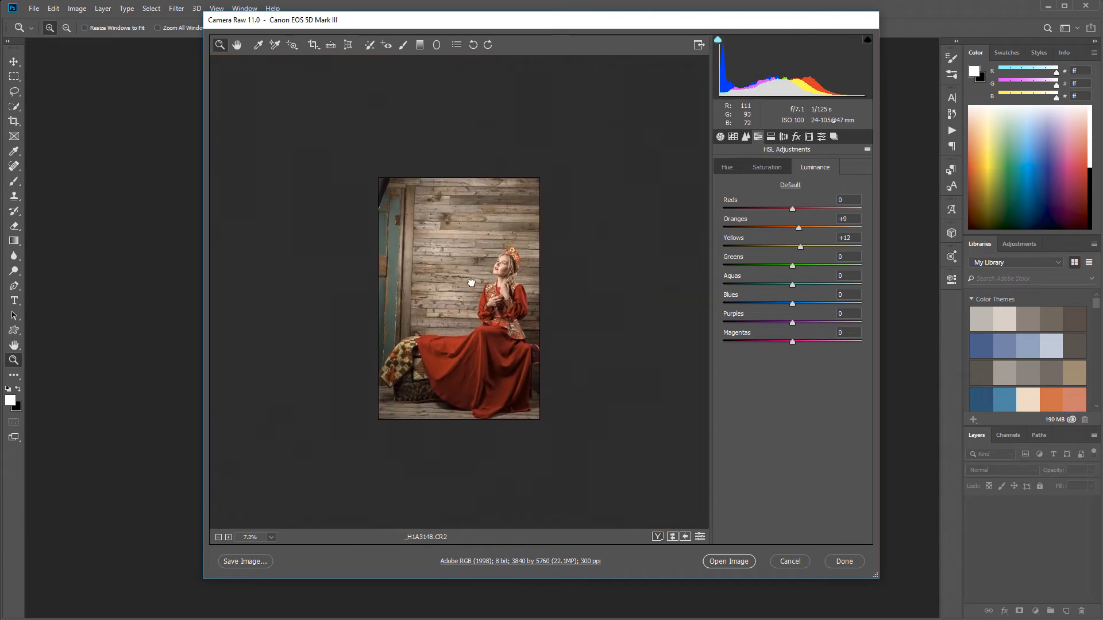
{"action": "left_click", "coordinate": [719, 138]}
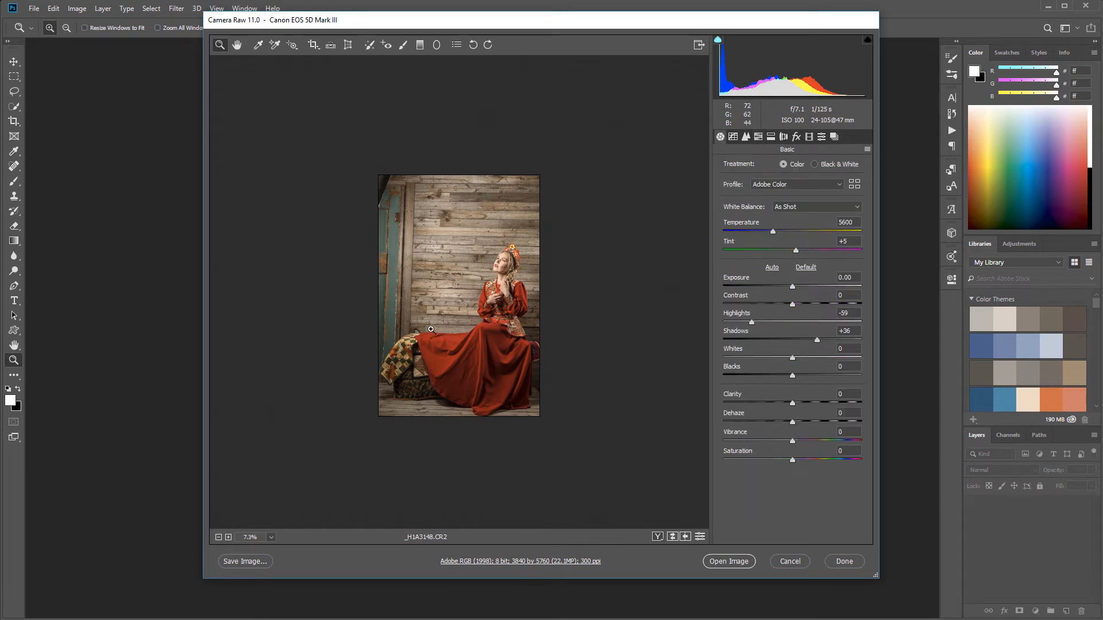
{"action": "left_click", "coordinate": [727, 562]}
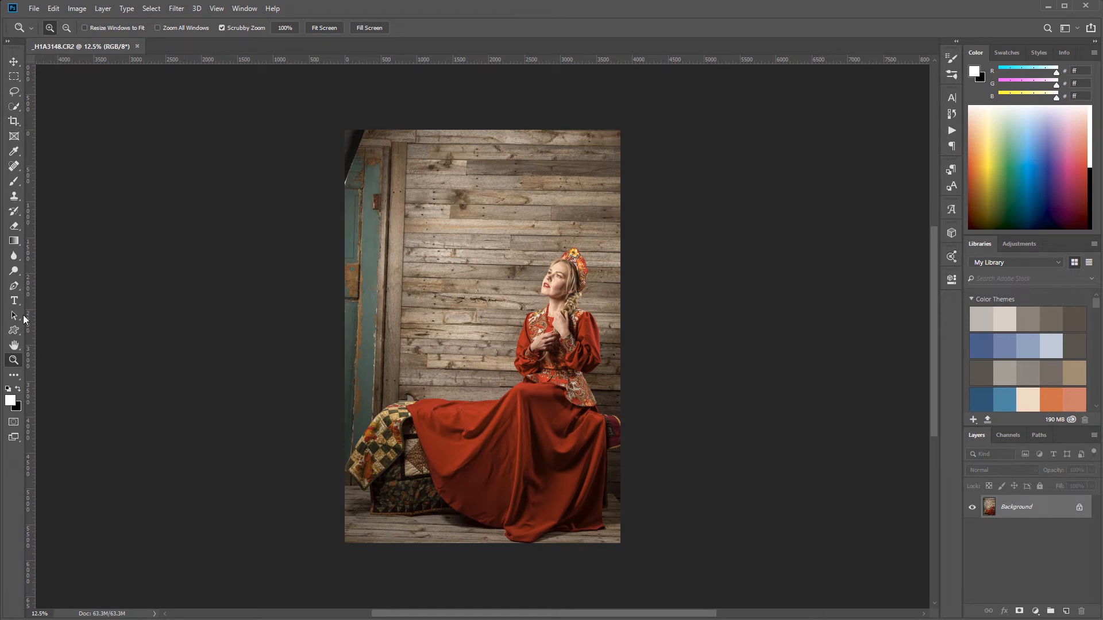
Place a vertical guide along the teal door, rotate the crop to straighten the image against it, and apply the crop with Content-Aware off
{"action": "left_click_drag", "start_coordinate": [31, 319], "coordinate": [374, 325]}
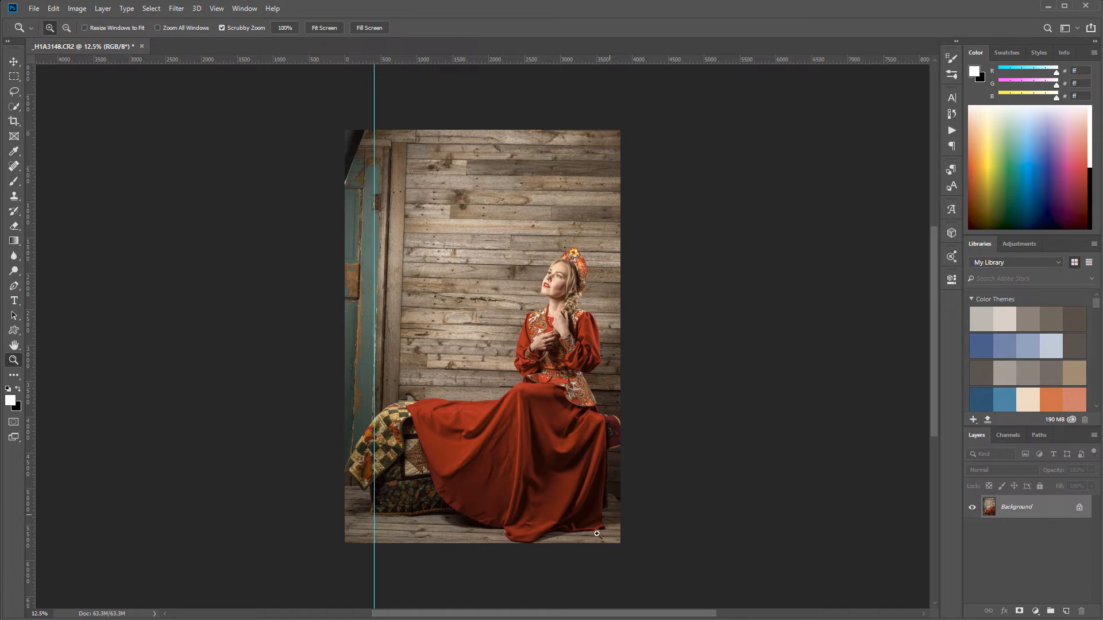
{"action": "left_click", "coordinate": [14, 121]}
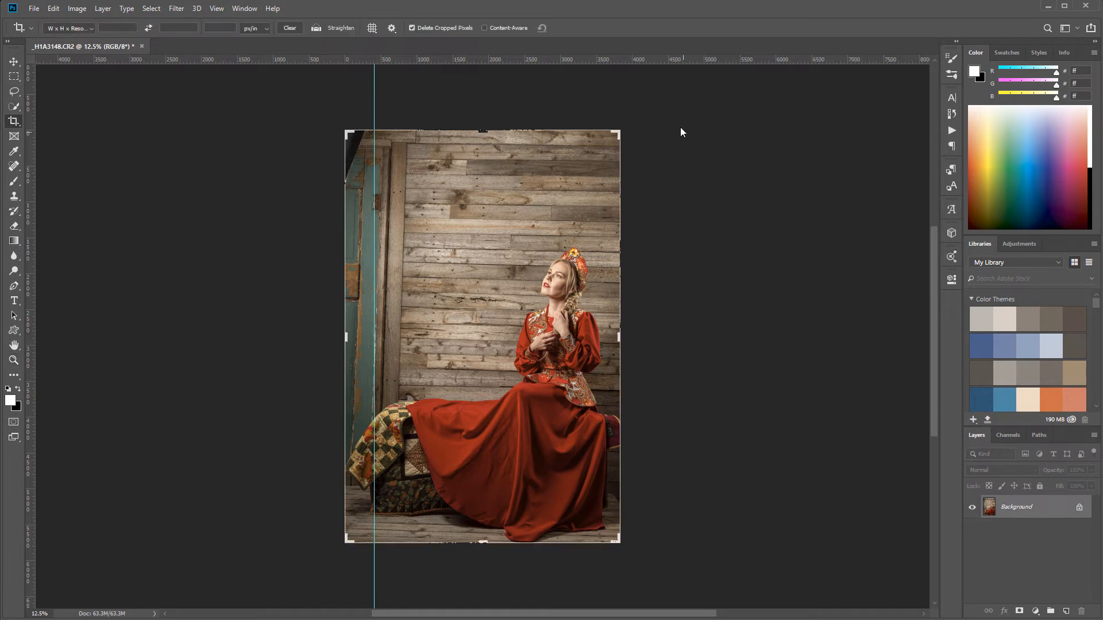
{"action": "left_click_drag", "start_coordinate": [664, 107], "coordinate": [655, 107]}
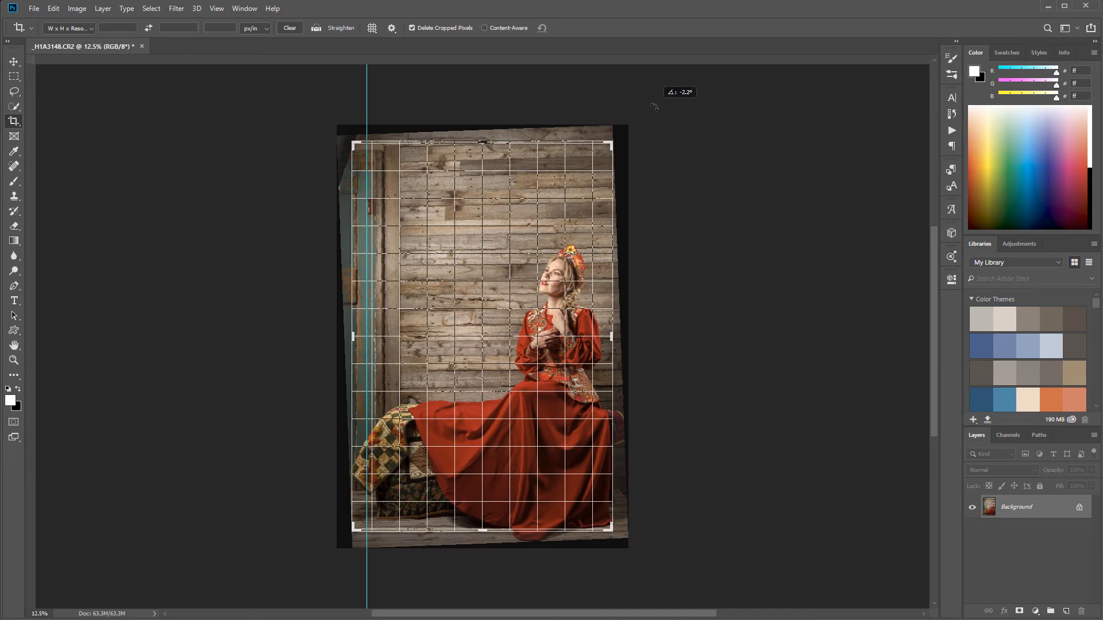
{"action": "left_click_drag", "start_coordinate": [654, 107], "coordinate": [656, 107]}
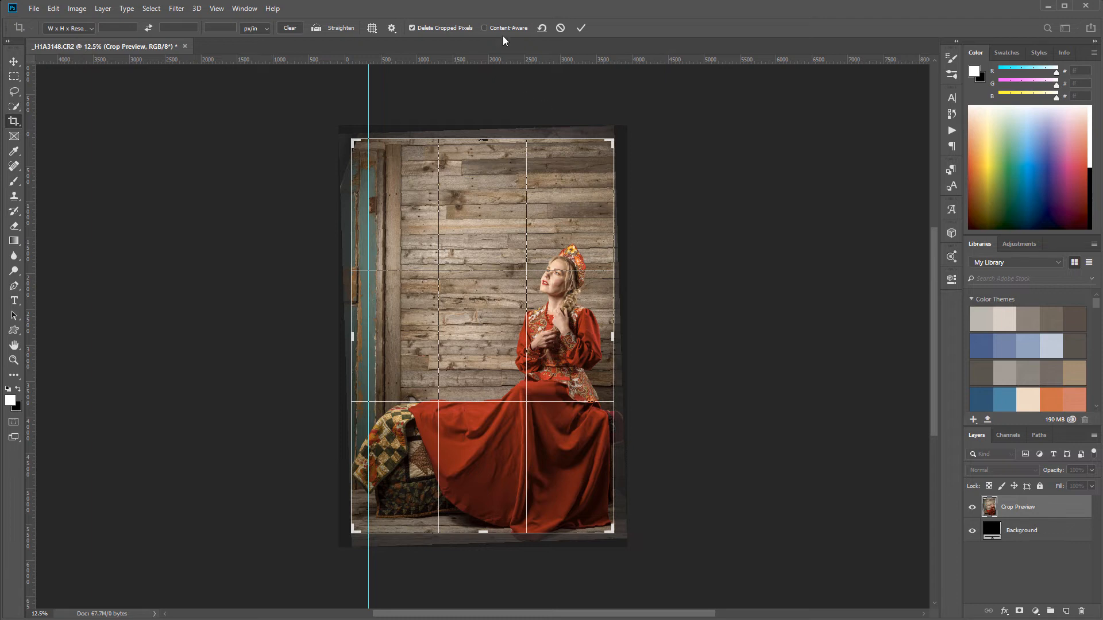
{"action": "left_click", "coordinate": [484, 28]}
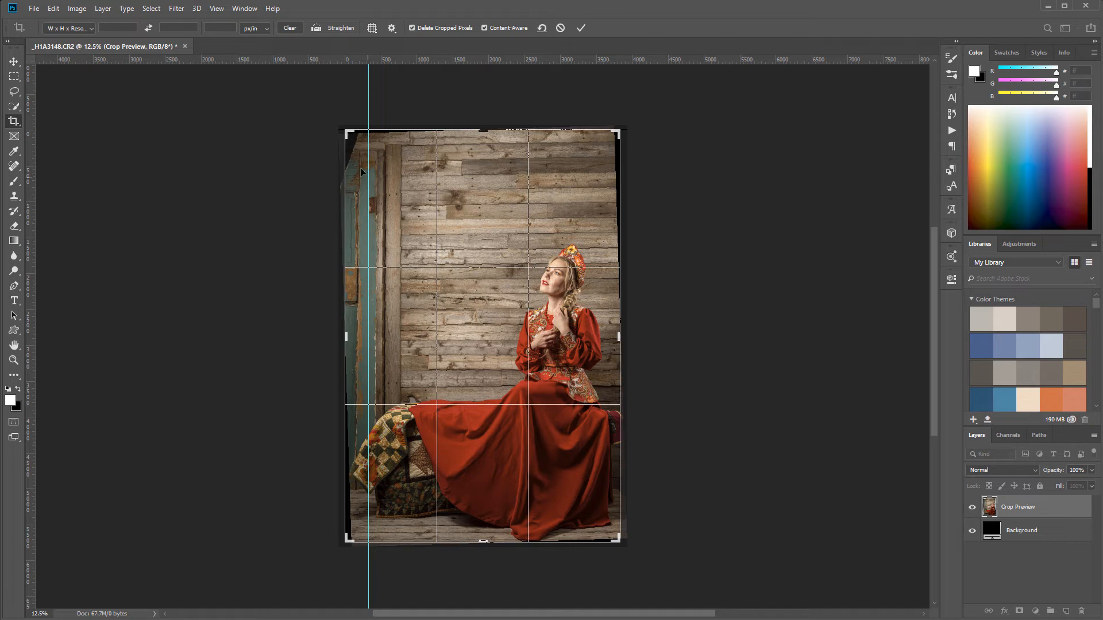
{"action": "left_click", "coordinate": [485, 27]}
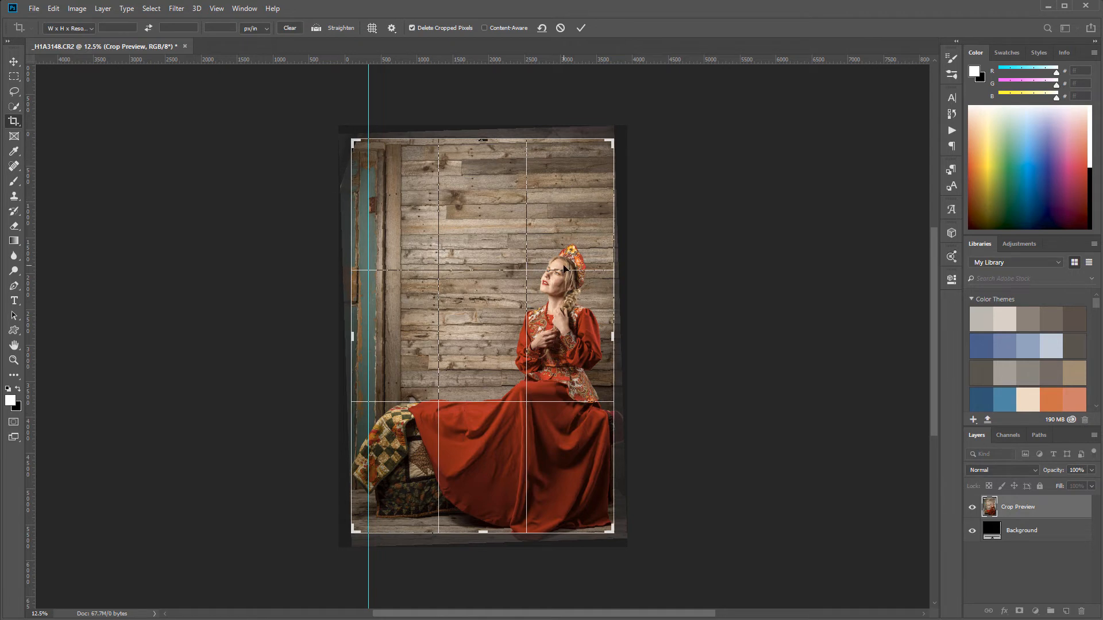
{"action": "key", "text": "Return"}
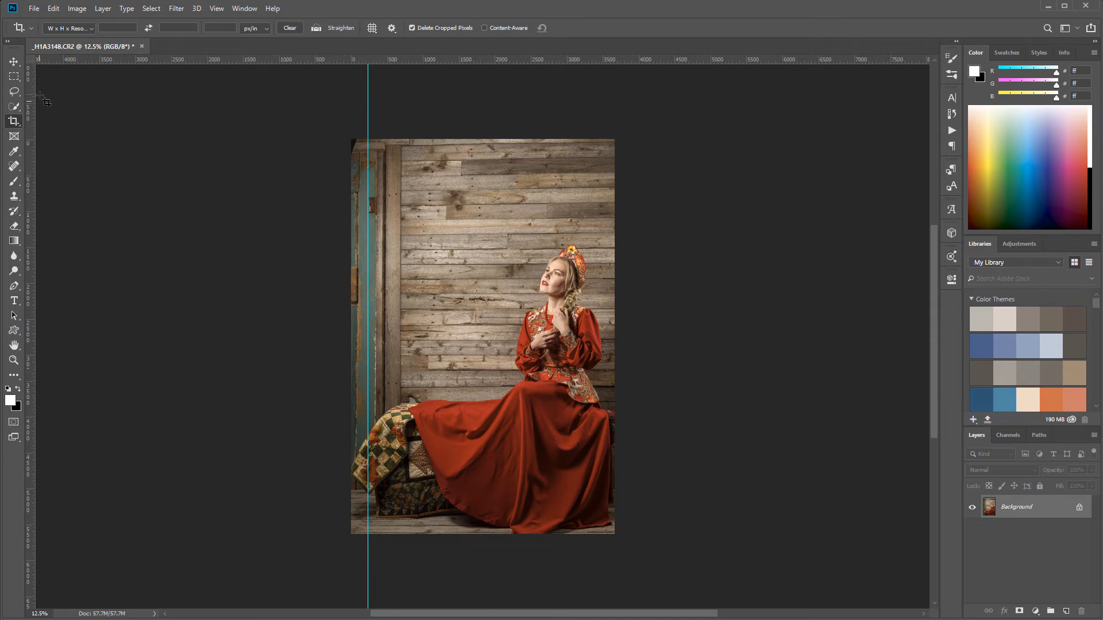
Remove the vertical guide from the image and check the straightened door and wall
{"action": "left_click", "coordinate": [14, 61]}
{"action": "left_click_drag", "start_coordinate": [368, 99], "coordinate": [29, 115]}
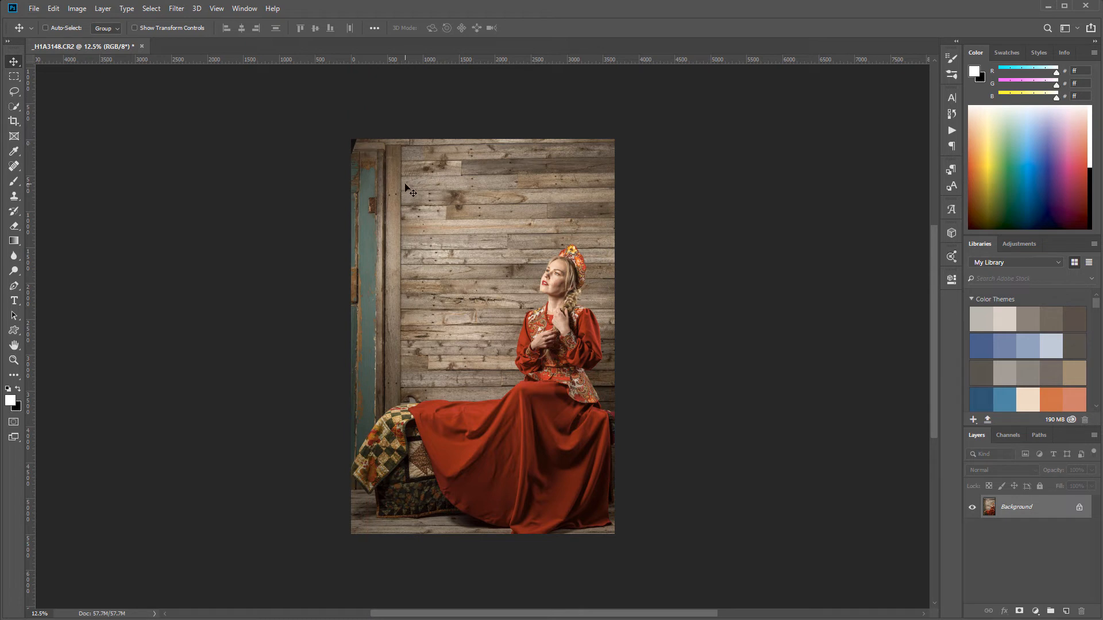
{"action": "scroll", "coordinate": [416, 201], "scroll_direction": "up", "scroll_amount": 1}
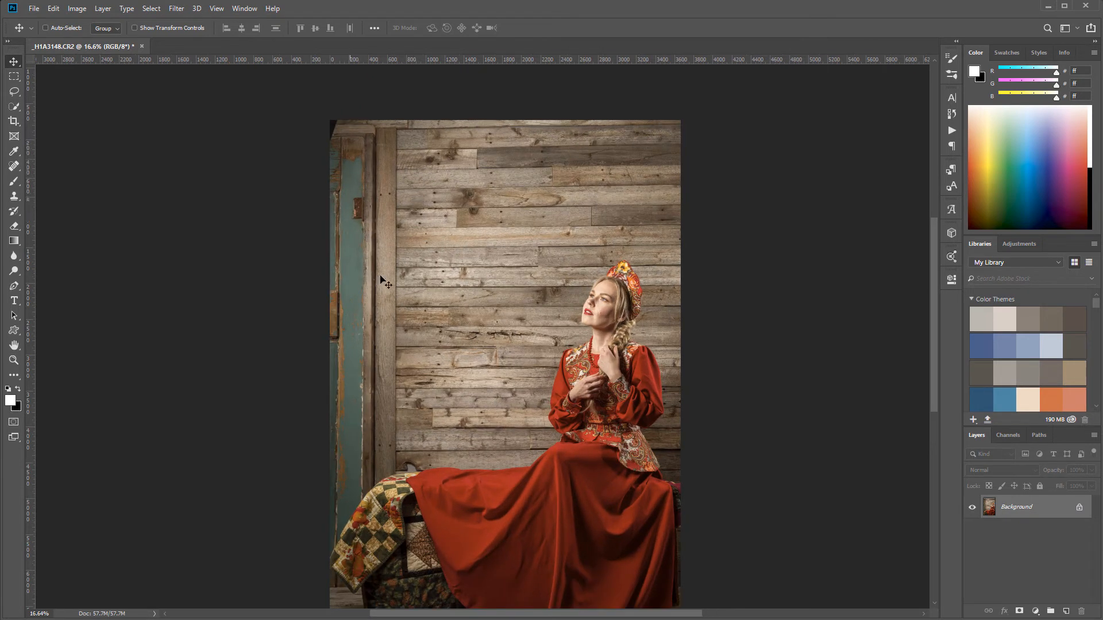
{"action": "scroll", "coordinate": [527, 316], "scroll_direction": "down", "scroll_amount": 1}
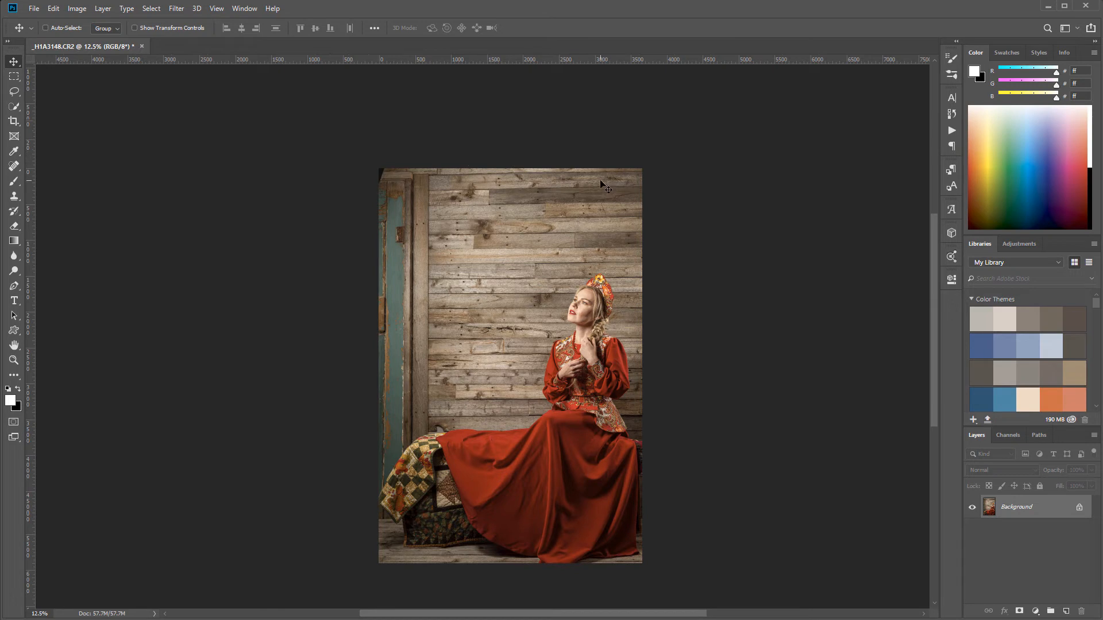
Unlock the Background layer so it becomes a regular, transformable layer
{"action": "left_click", "coordinate": [52, 8]}
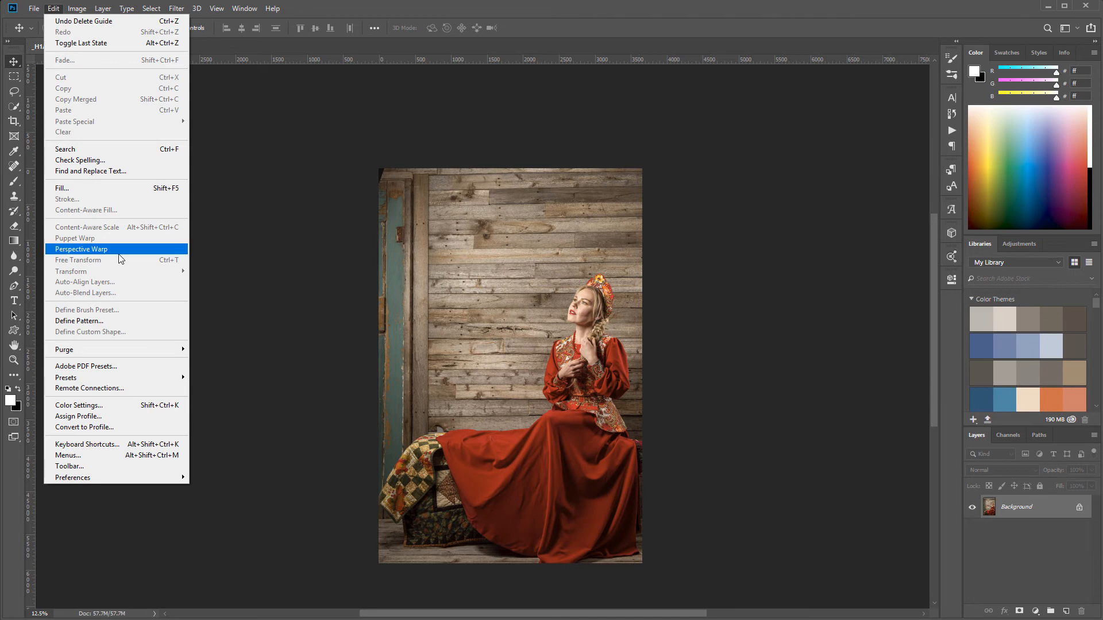
{"action": "left_click", "coordinate": [1078, 508]}
{"action": "left_click", "coordinate": [1079, 508]}
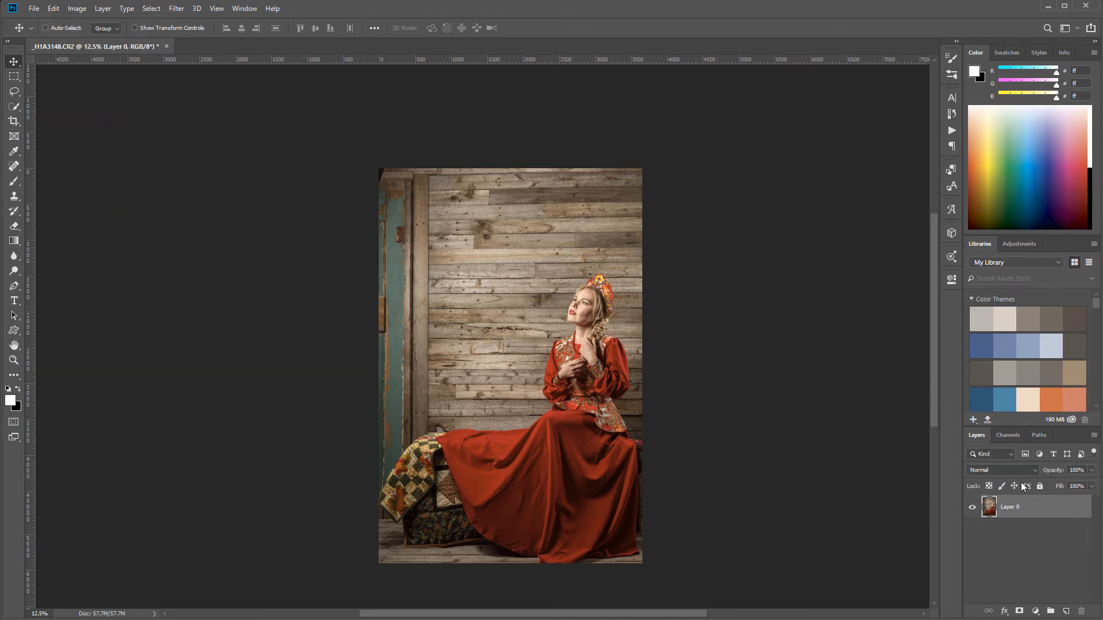
Apply a Perspective transform to the layer, slightly widening its upper edge to correct the converging door and wall lines
{"action": "left_click", "coordinate": [54, 10]}
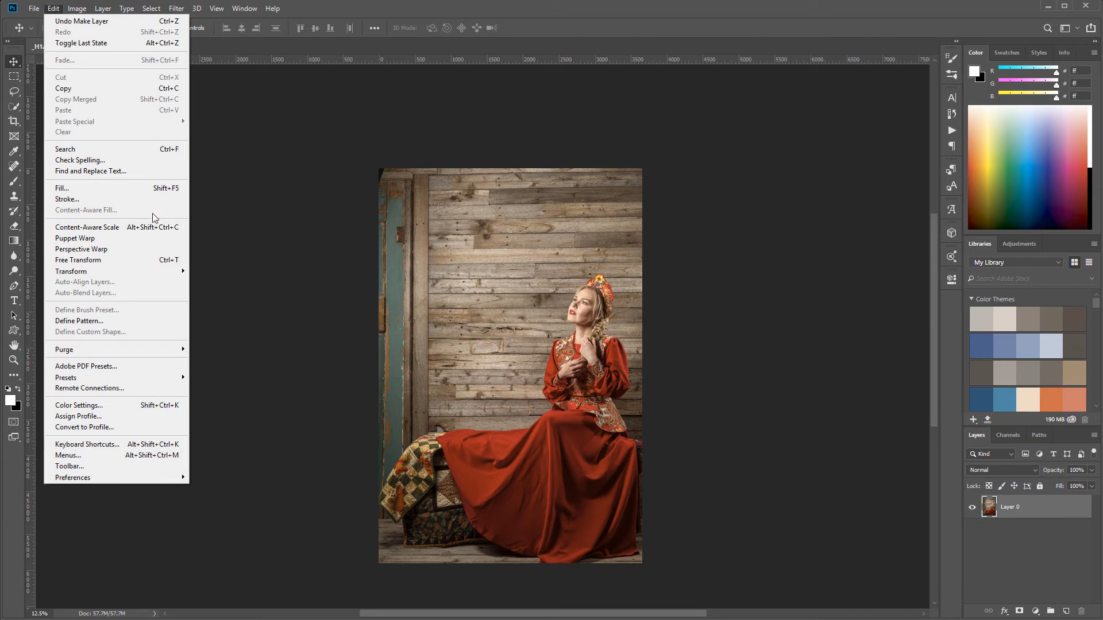
{"action": "mouse_move", "coordinate": [148, 274]}
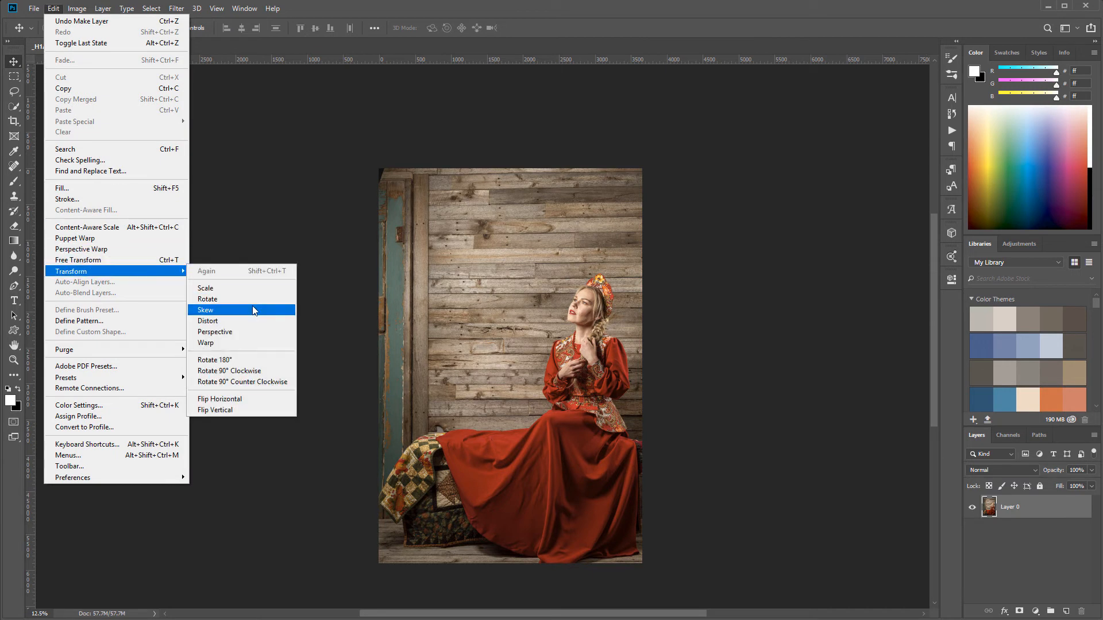
{"action": "left_click", "coordinate": [251, 337]}
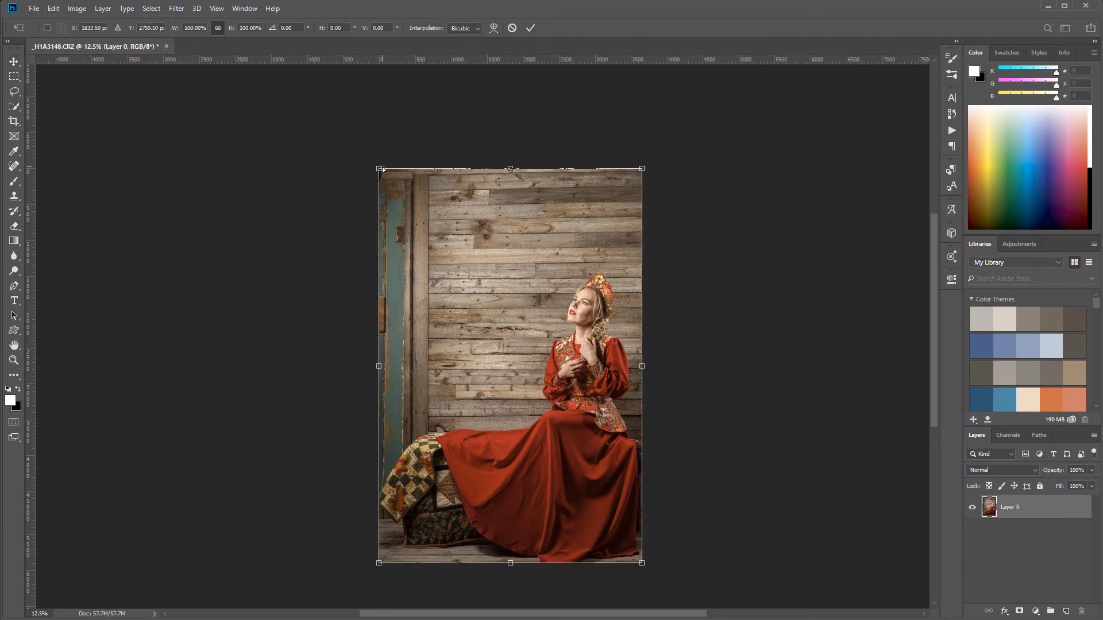
{"action": "left_click_drag", "start_coordinate": [377, 170], "coordinate": [374, 170]}
{"action": "key", "text": "Return"}
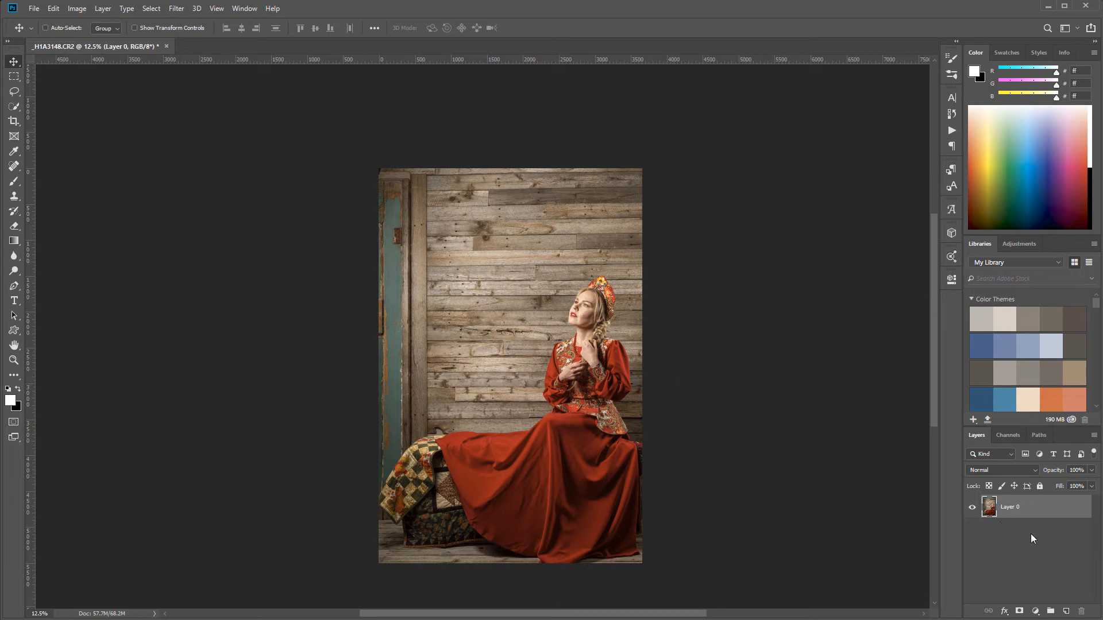
Convert the corrected layer back into the Background layer
{"action": "left_click", "coordinate": [102, 9]}
{"action": "mouse_move", "coordinate": [126, 22]}
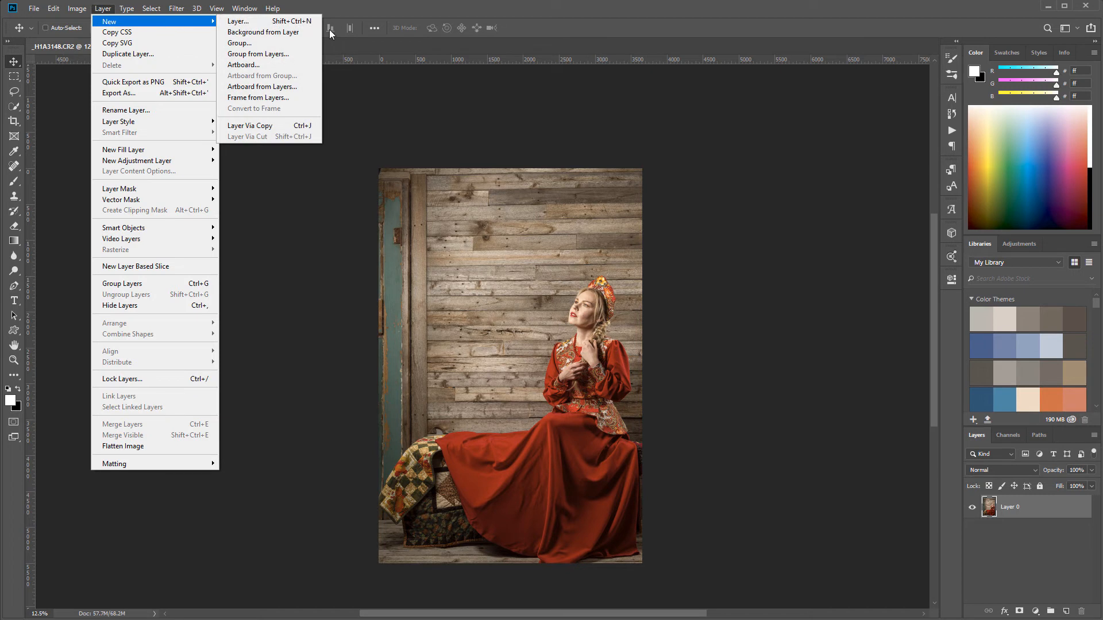
{"action": "left_click", "coordinate": [263, 33]}
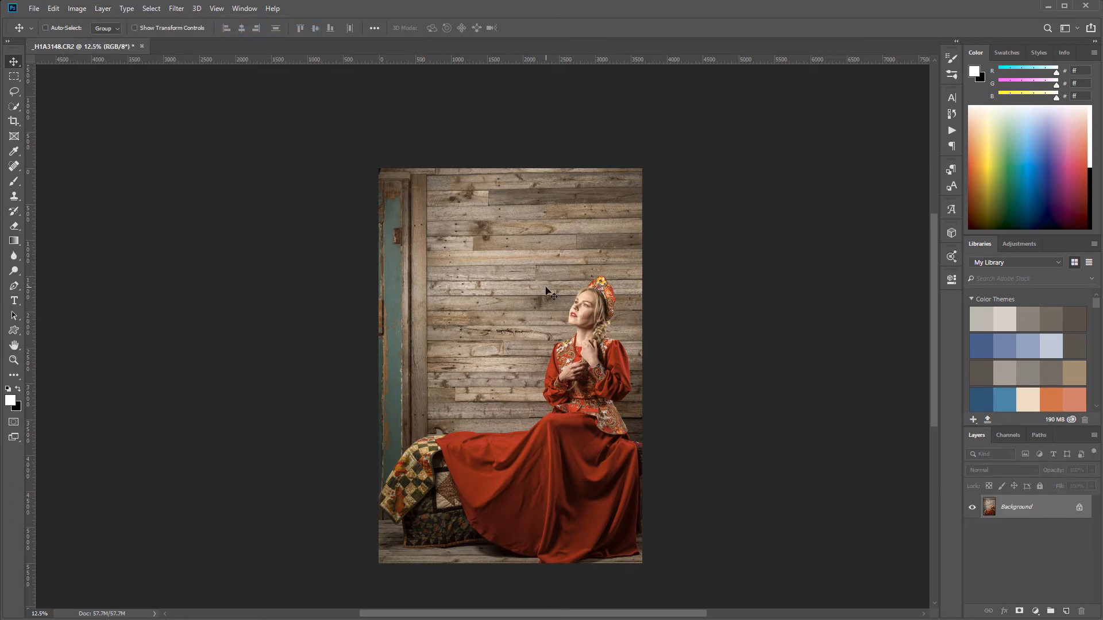
Add an empty layer above the Background, name it Rt and give it a red colour label
{"action": "scroll", "coordinate": [546, 288], "scroll_direction": "up", "scroll_amount": 3}
{"action": "left_click_drag", "start_coordinate": [639, 461], "coordinate": [638, 351]}
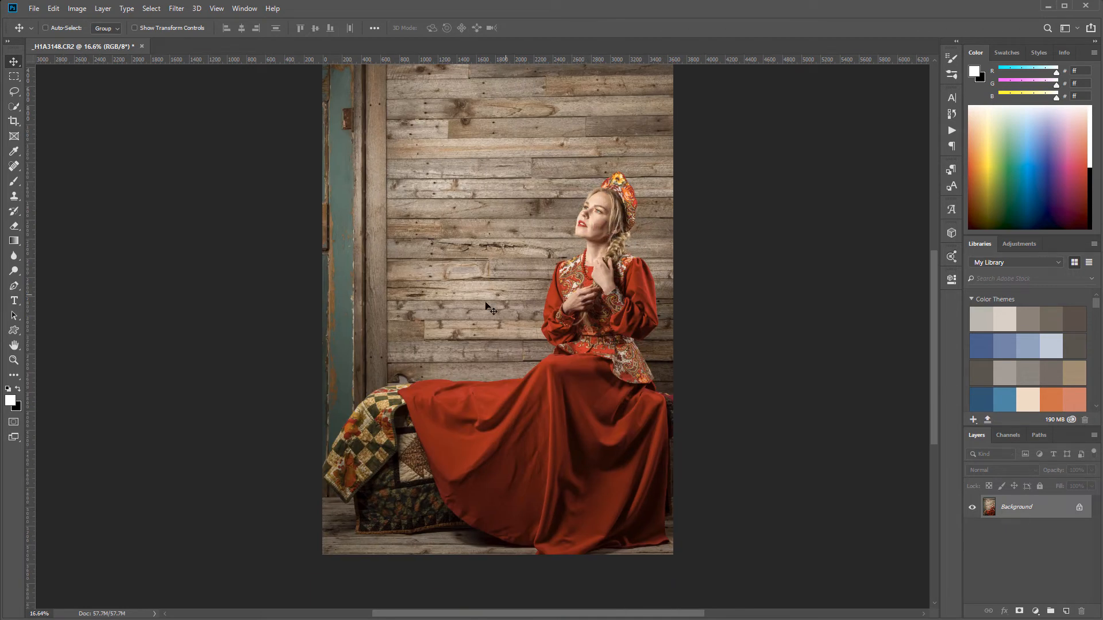
{"action": "left_click_drag", "start_coordinate": [486, 288], "coordinate": [479, 374]}
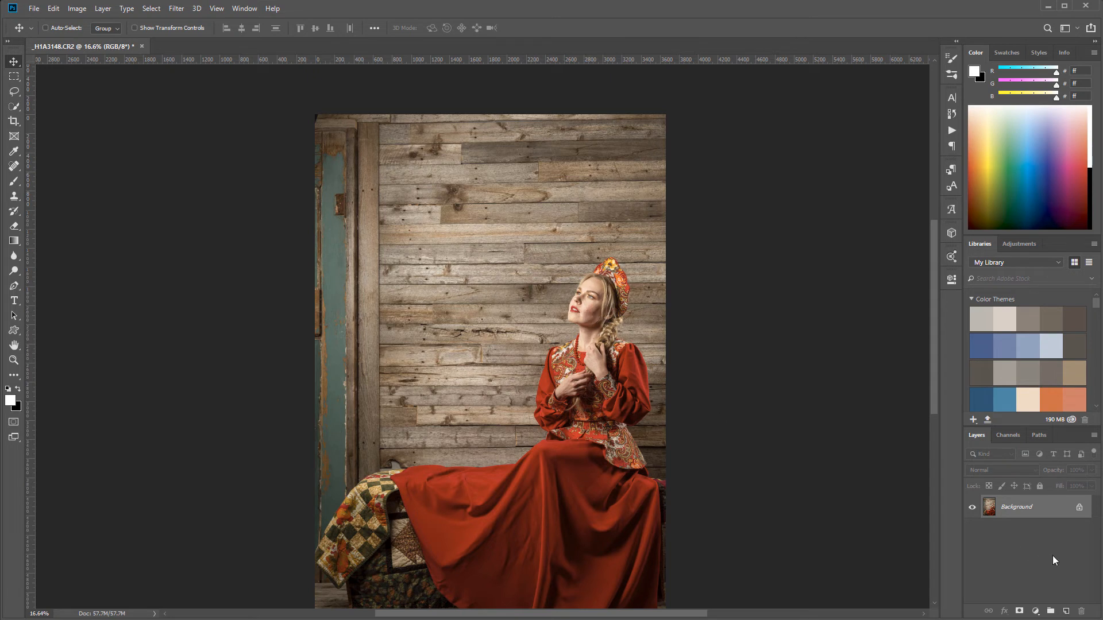
{"action": "left_click", "coordinate": [1067, 612]}
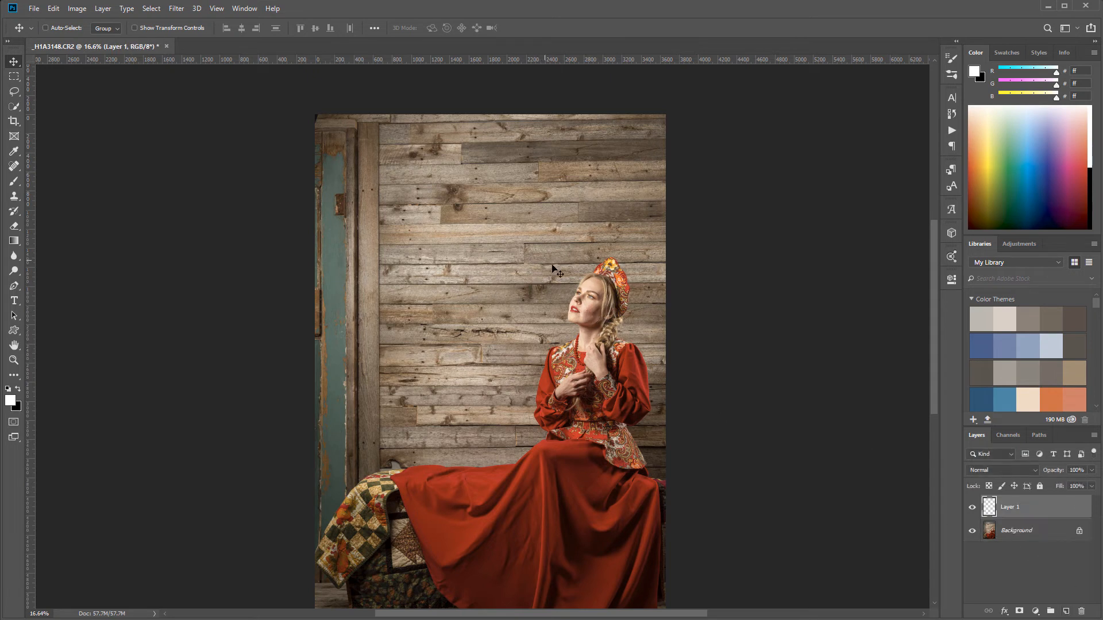
{"action": "double_click", "coordinate": [1010, 507]}
{"action": "key", "text": "Return"}
{"action": "right_click", "coordinate": [1037, 508]}
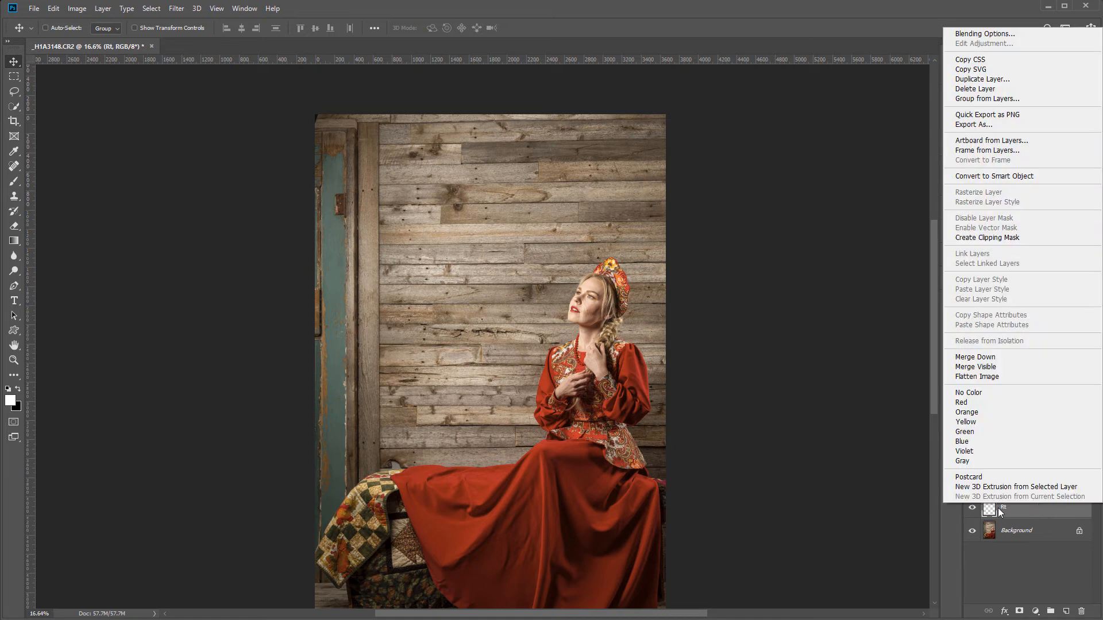
{"action": "left_click", "coordinate": [994, 403]}
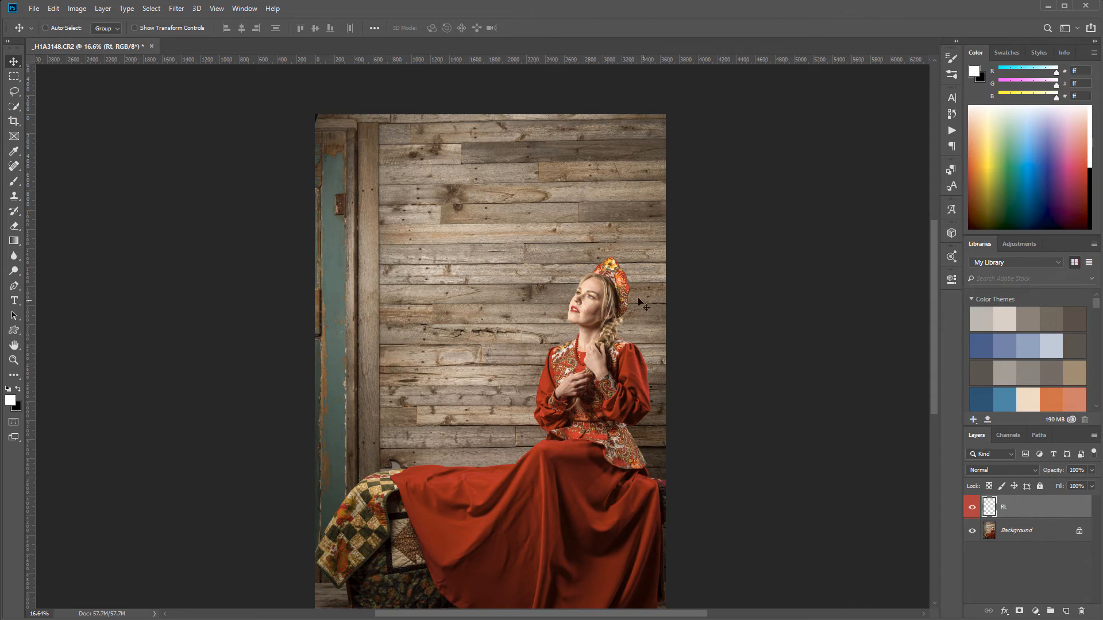
Remove the raised spot and creases in the middle of the cheek on layer Rt with a size 10 Spot Healing Brush
{"action": "scroll", "coordinate": [592, 307], "scroll_direction": "up", "scroll_amount": 20}
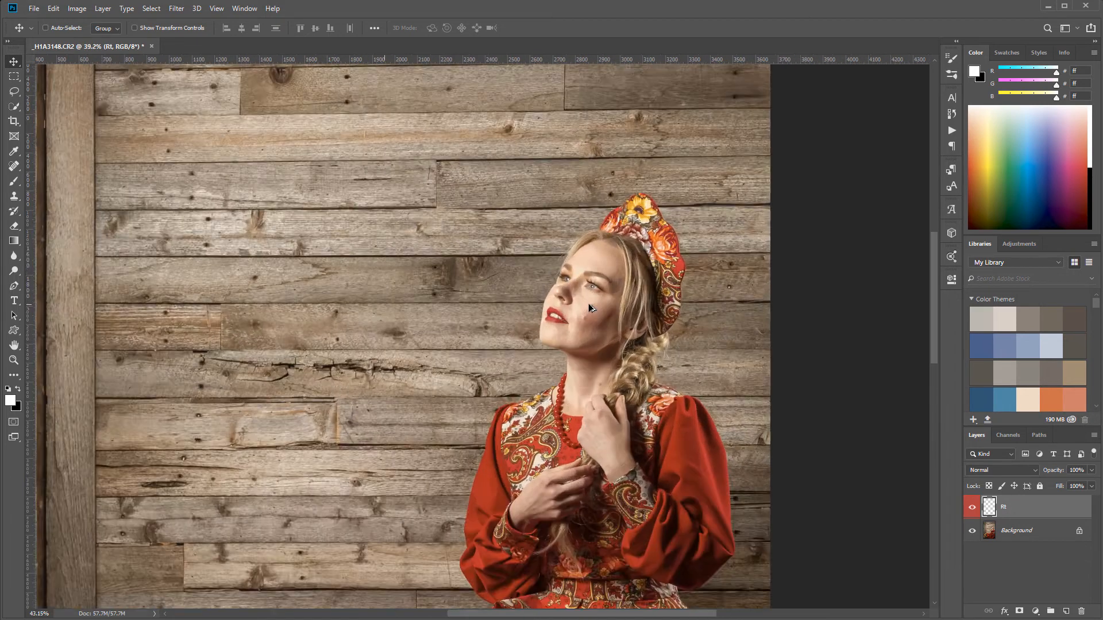
{"action": "scroll", "coordinate": [615, 321], "scroll_direction": "up", "scroll_amount": 10}
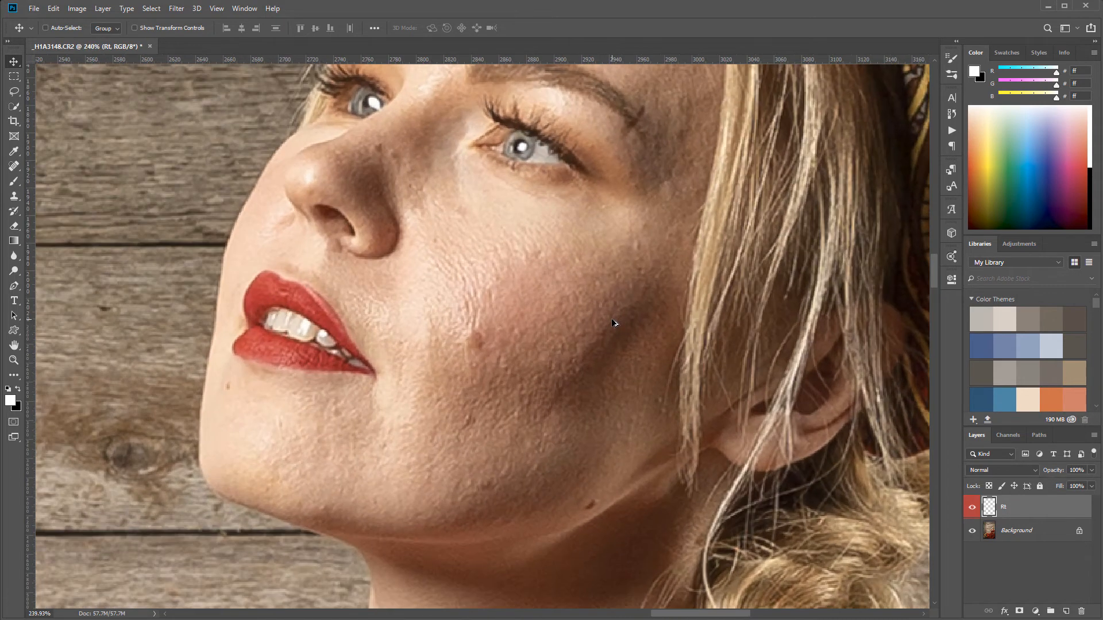
{"action": "left_click_drag", "start_coordinate": [484, 314], "coordinate": [567, 369]}
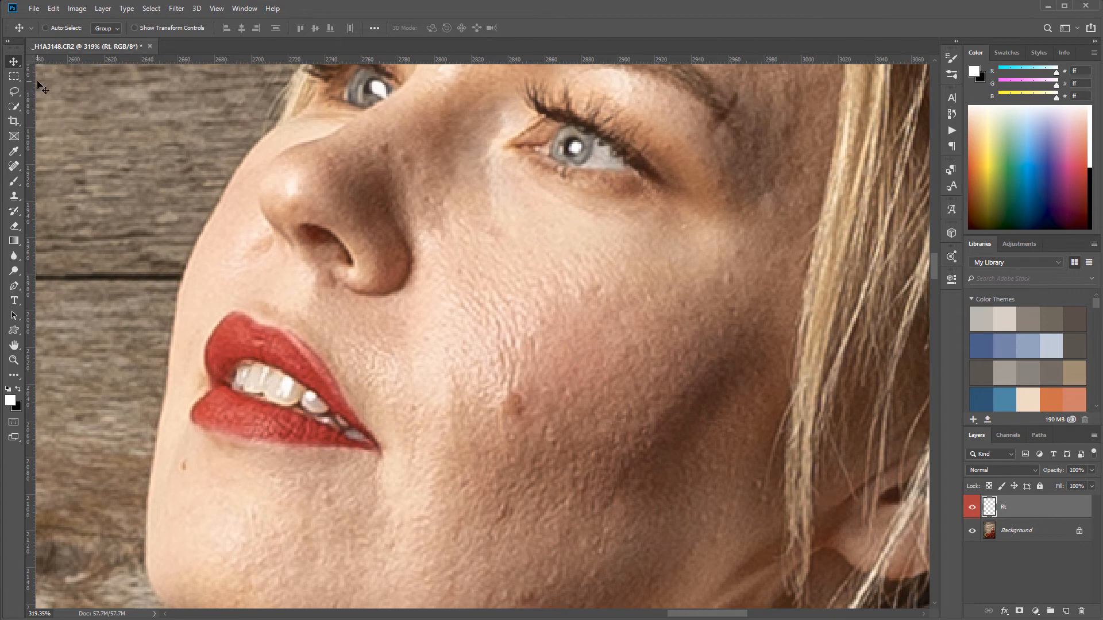
{"action": "left_click", "coordinate": [13, 166]}
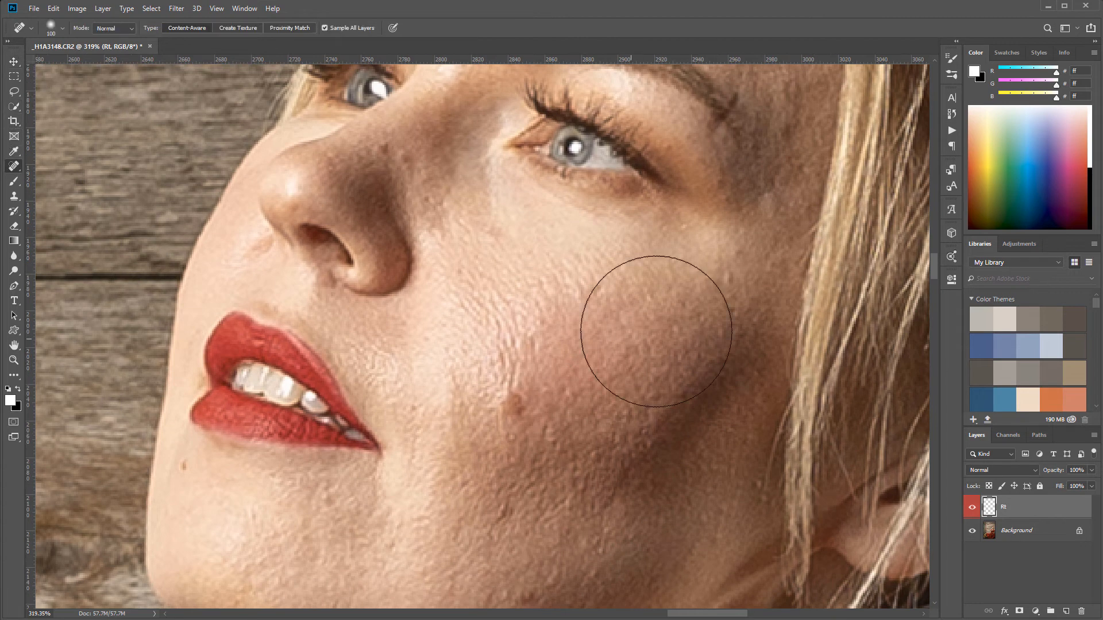
{"action": "key", "text": "bracketleft"}
{"action": "key", "text": "bracketleft"}
{"action": "key", "text": "bracketleft"}
{"action": "key", "text": "bracketleft"}
{"action": "key", "text": "bracketleft"}
{"action": "key", "text": "bracketleft"}
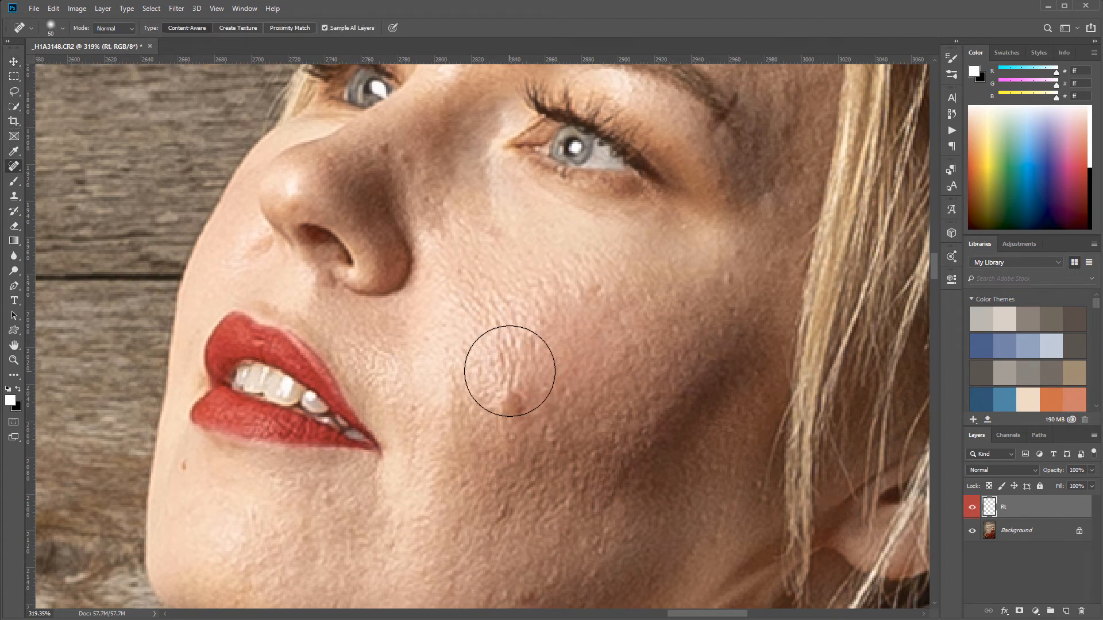
{"action": "key", "text": "bracketleft"}
{"action": "key", "text": "bracketleft"}
{"action": "key", "text": "bracketleft"}
{"action": "key", "text": "bracketleft"}
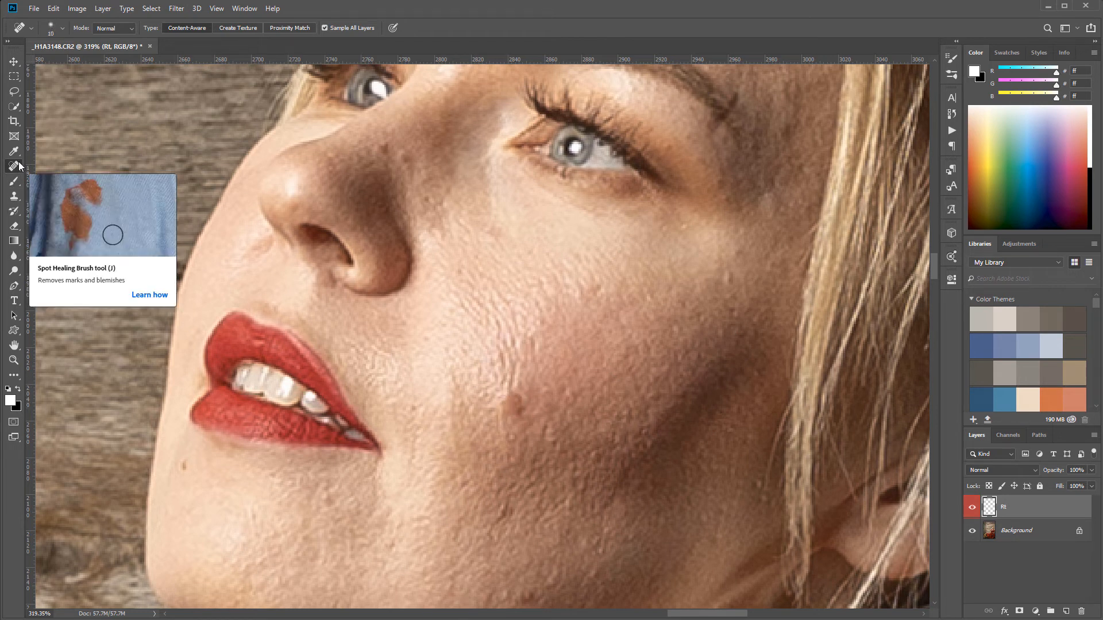
{"action": "mouse_move", "coordinate": [504, 396]}
{"action": "left_mouse_down"}
{"action": "mouse_move", "coordinate": [520, 406]}
{"action": "mouse_move", "coordinate": [516, 388]}
{"action": "mouse_move", "coordinate": [508, 398]}
{"action": "left_mouse_up"}
{"action": "left_click", "coordinate": [517, 370]}
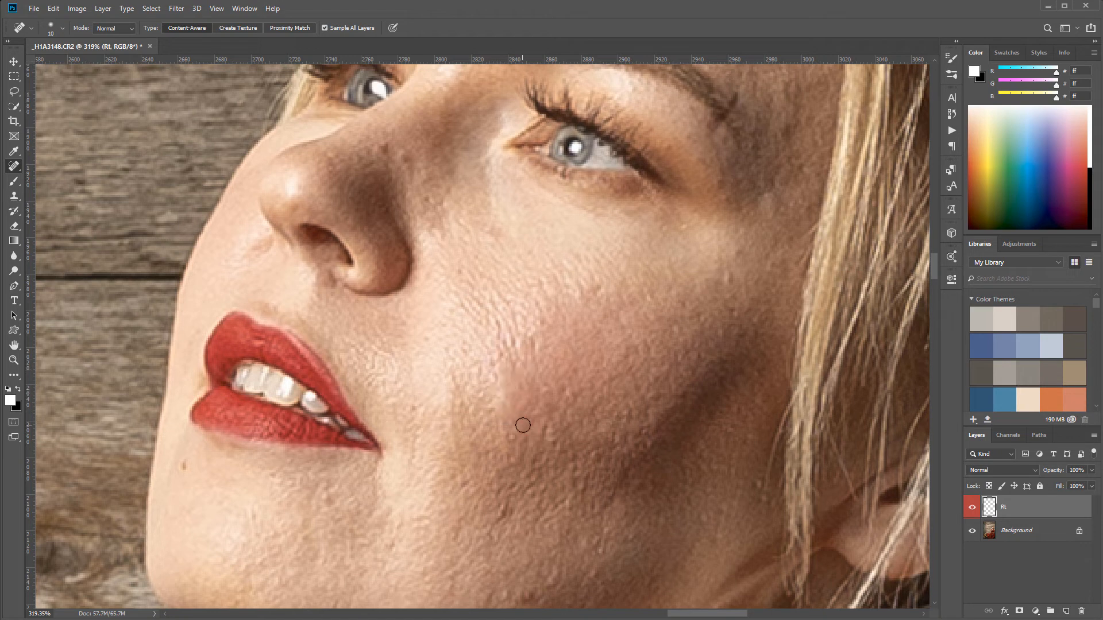
Heal the small blemishes on the lower cheek, beneath the eye, along the nose bridge, beside the mouth and on the chin
{"action": "left_click_drag", "start_coordinate": [507, 503], "coordinate": [501, 515]}
{"action": "left_click", "coordinate": [488, 524]}
{"action": "left_click", "coordinate": [504, 520]}
{"action": "left_click", "coordinate": [588, 299]}
{"action": "left_click", "coordinate": [731, 283]}
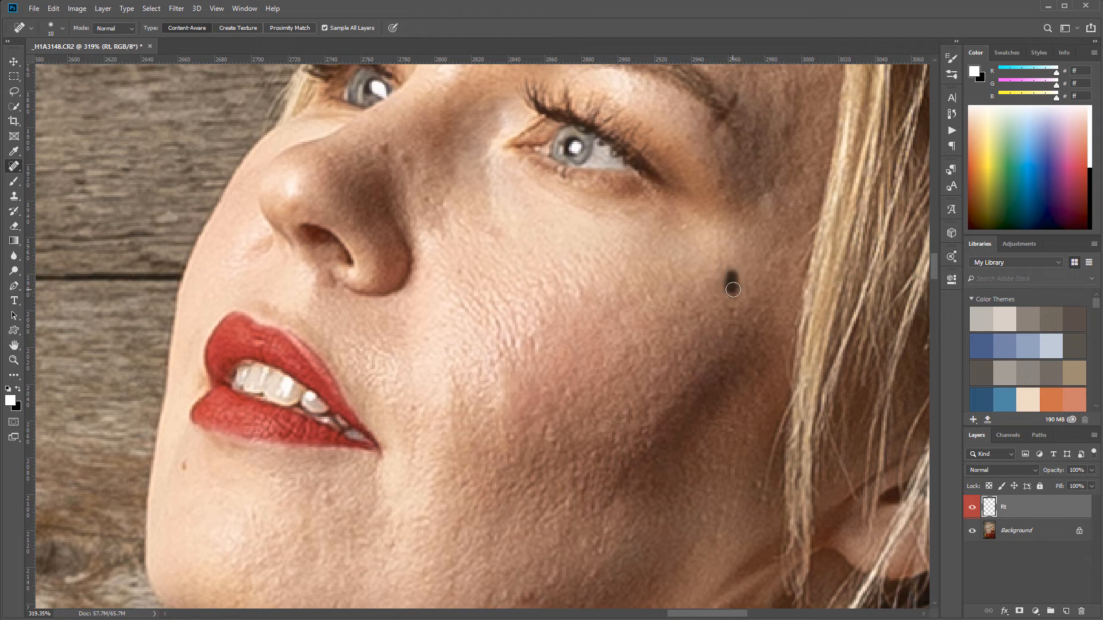
{"action": "left_click", "coordinate": [386, 145]}
{"action": "left_click", "coordinate": [404, 160]}
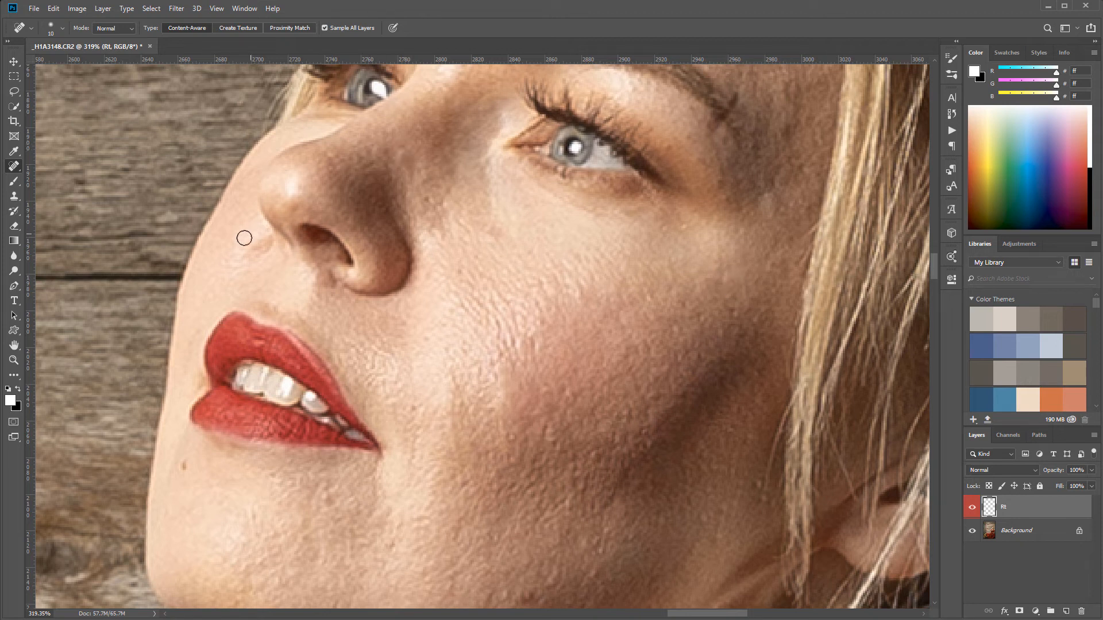
{"action": "left_click", "coordinate": [427, 201]}
{"action": "left_click", "coordinate": [184, 466]}
{"action": "left_click", "coordinate": [419, 408]}
{"action": "left_click", "coordinate": [415, 406]}
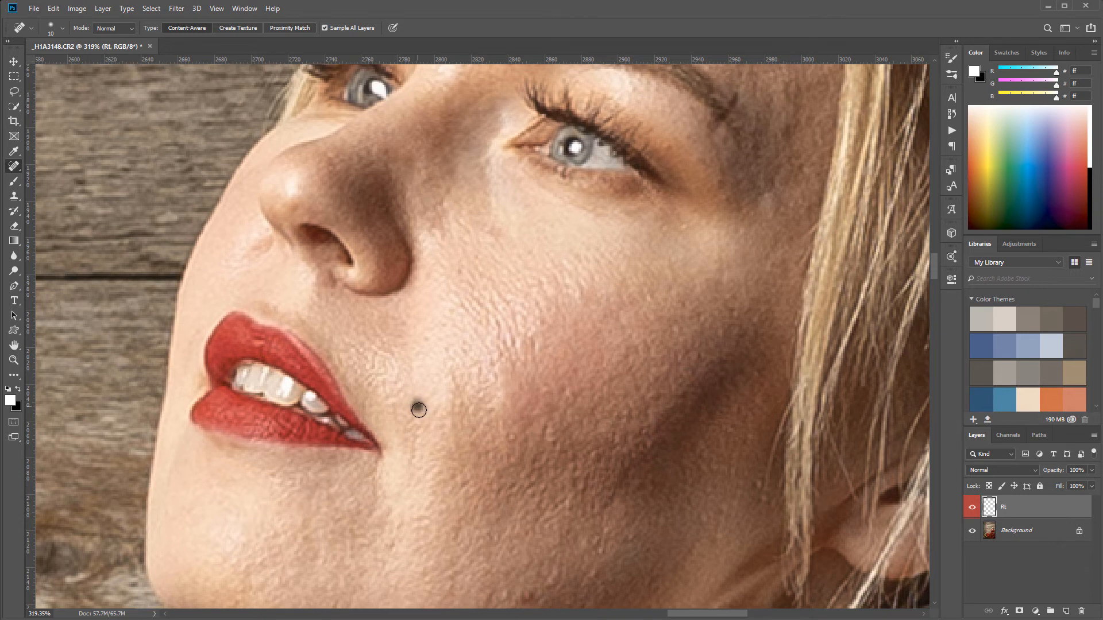
Heal the uneven skin on the lower cheek and remove the mole on the jawline below the ear
{"action": "left_click_drag", "start_coordinate": [527, 494], "coordinate": [505, 222]}
{"action": "left_click", "coordinate": [501, 332]}
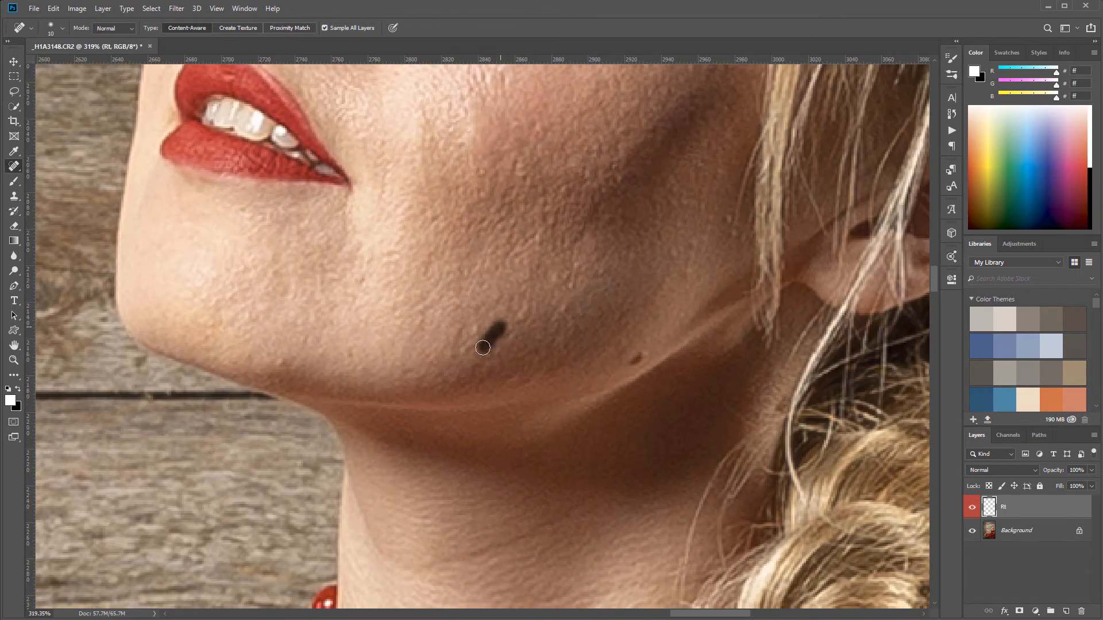
{"action": "left_click_drag", "start_coordinate": [481, 326], "coordinate": [474, 335]}
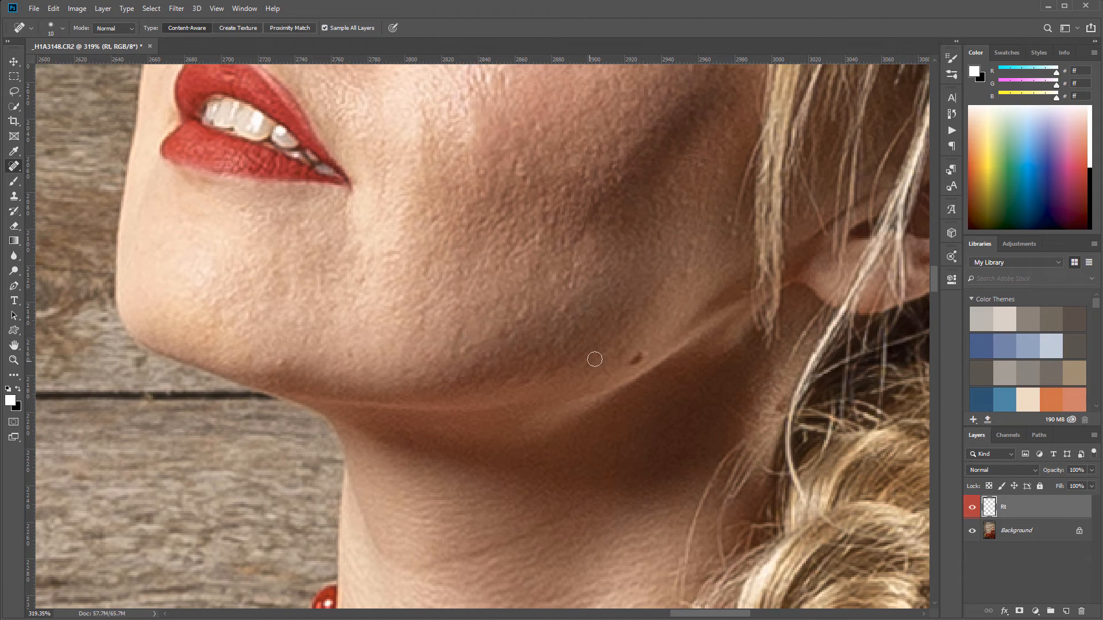
{"action": "left_click", "coordinate": [636, 360]}
{"action": "left_click", "coordinate": [636, 362]}
Remove the reddish spot beside the braid, the dark marks around the chin and the small mole on the lower neck
{"action": "left_click_drag", "start_coordinate": [524, 513], "coordinate": [539, 278]}
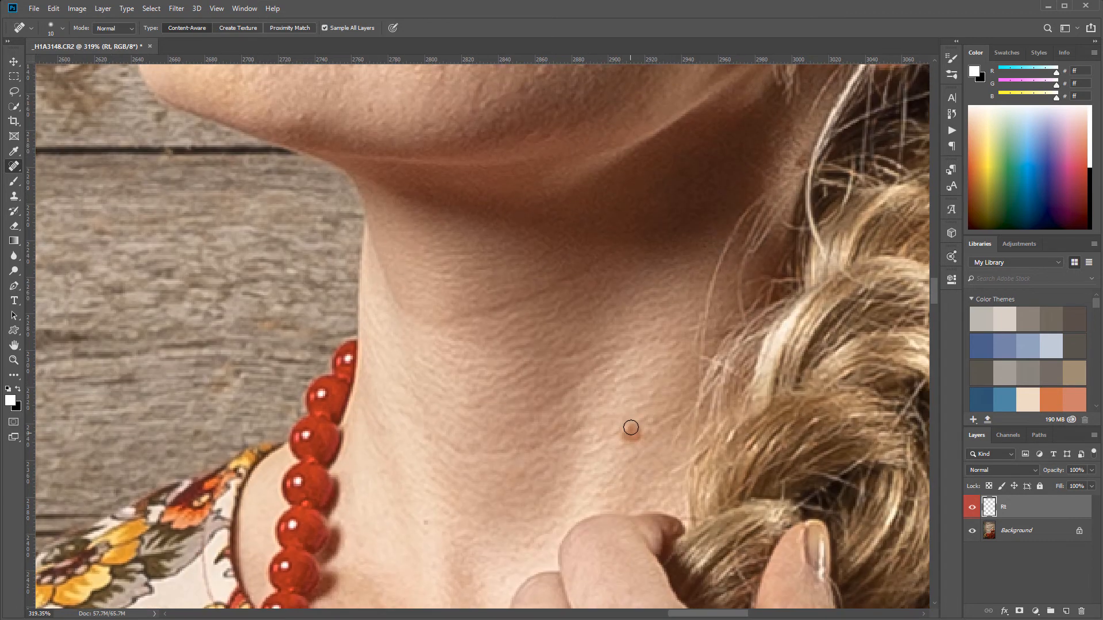
{"action": "left_click", "coordinate": [636, 427]}
{"action": "left_click_drag", "start_coordinate": [396, 260], "coordinate": [509, 414]}
{"action": "left_click", "coordinate": [404, 270]}
{"action": "left_click", "coordinate": [415, 270]}
{"action": "left_click", "coordinate": [482, 258]}
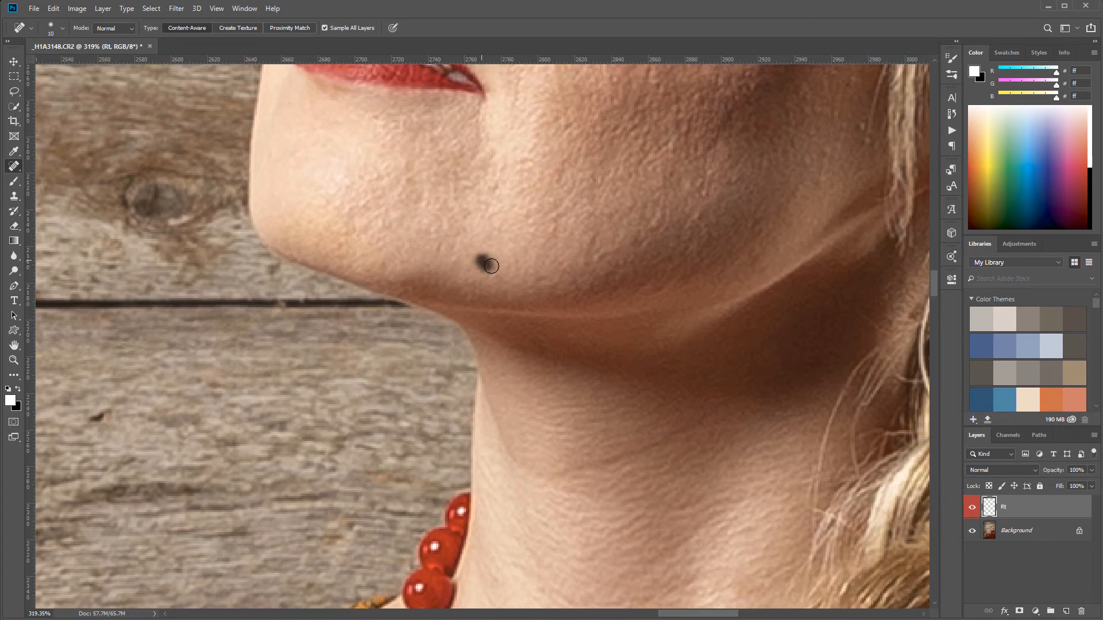
{"action": "left_click_drag", "start_coordinate": [501, 190], "coordinate": [489, 179]}
{"action": "left_click_drag", "start_coordinate": [615, 524], "coordinate": [583, 202]}
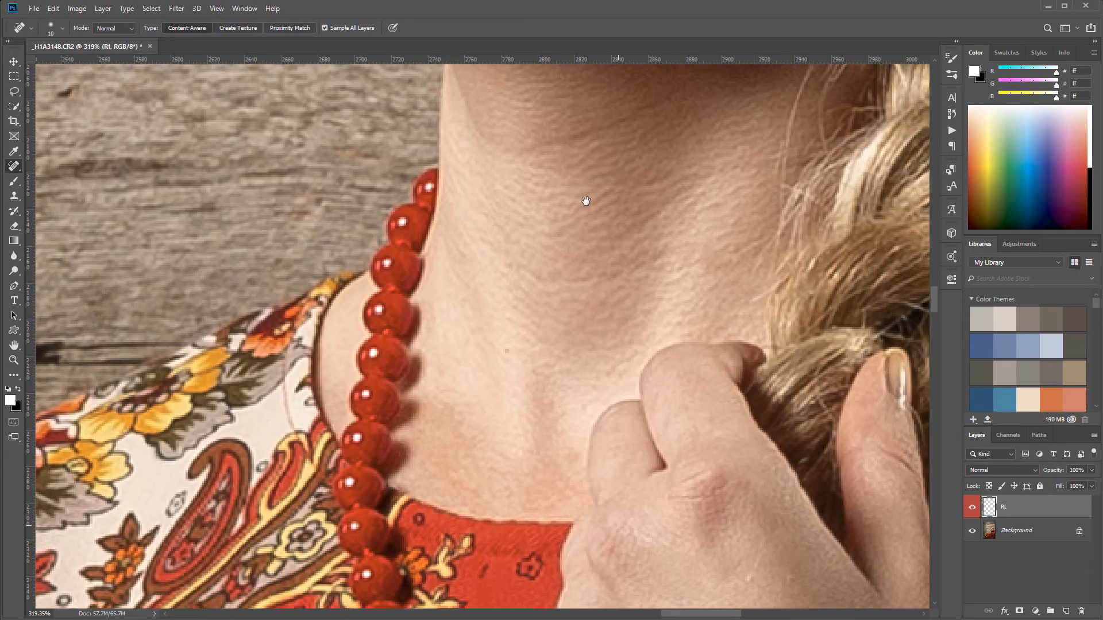
{"action": "left_click_drag", "start_coordinate": [505, 350], "coordinate": [505, 368]}
Heal the small blemishes on the forehead above the eyebrow and near the hairline
{"action": "mouse_move", "coordinate": [710, 141]}
{"action": "left_mouse_down"}
{"action": "mouse_move", "coordinate": [633, 426]}
{"action": "mouse_move", "coordinate": [594, 508]}
{"action": "left_mouse_up"}
{"action": "mouse_move", "coordinate": [700, 109]}
{"action": "left_mouse_down"}
{"action": "mouse_move", "coordinate": [603, 365]}
{"action": "mouse_move", "coordinate": [620, 535]}
{"action": "left_mouse_up"}
{"action": "left_click_drag", "start_coordinate": [629, 395], "coordinate": [635, 412]}
{"action": "left_click", "coordinate": [623, 406]}
{"action": "left_click_drag", "start_coordinate": [648, 191], "coordinate": [656, 197]}
{"action": "left_click", "coordinate": [611, 154]}
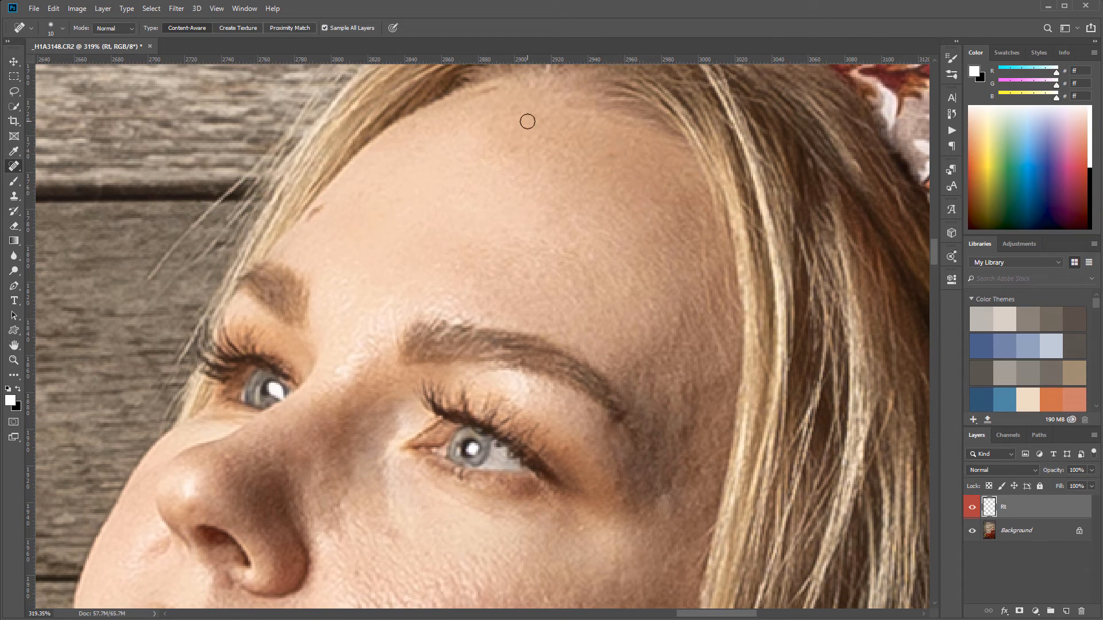
{"action": "left_click", "coordinate": [607, 156]}
Clean up the skin spots on the temple between the eyebrow and the hair
{"action": "left_click_drag", "start_coordinate": [540, 277], "coordinate": [463, 77]}
{"action": "left_click", "coordinate": [608, 277]}
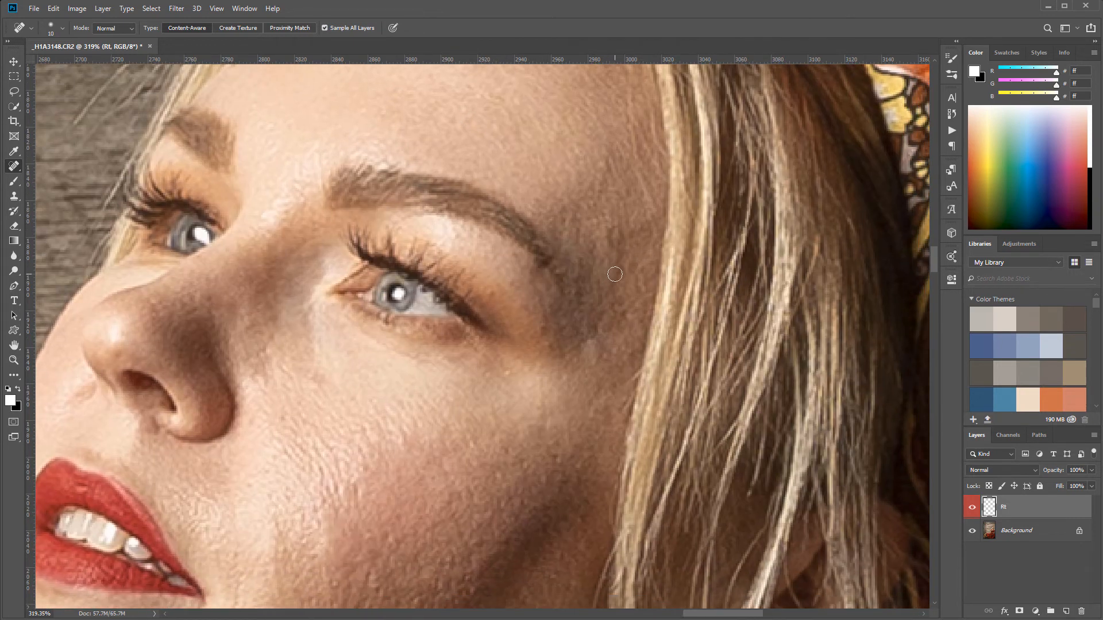
{"action": "left_click", "coordinate": [613, 244]}
{"action": "left_click", "coordinate": [615, 232]}
Heal the remaining imperfections on the nose bridge, below the eye, on the outer cheek and at the tip of the nose
{"action": "left_click_drag", "start_coordinate": [325, 397], "coordinate": [536, 325]}
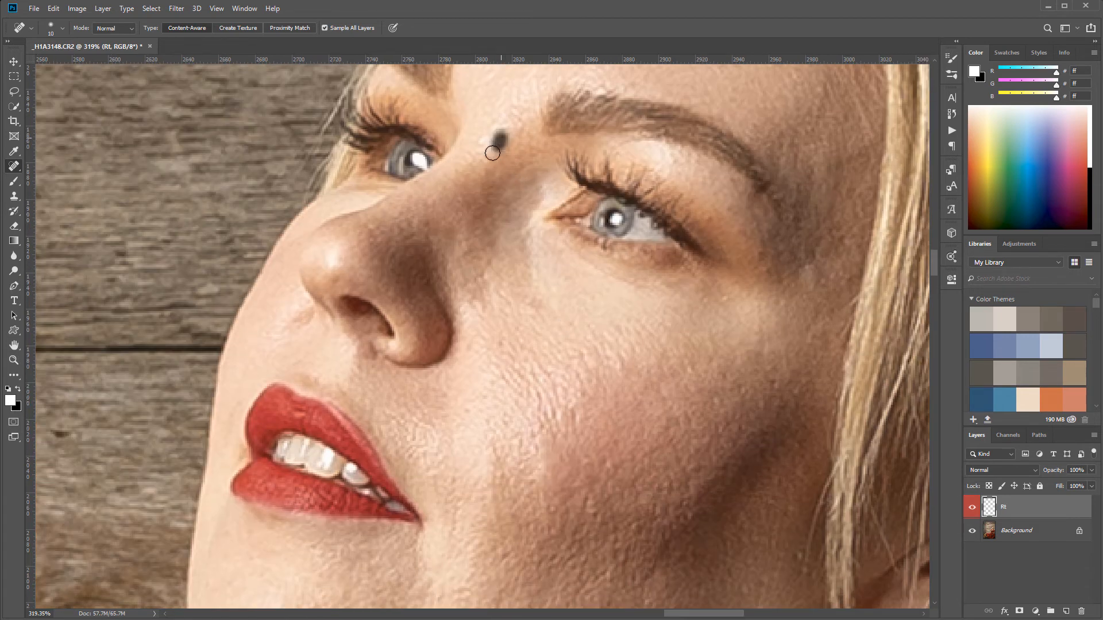
{"action": "left_click", "coordinate": [534, 306]}
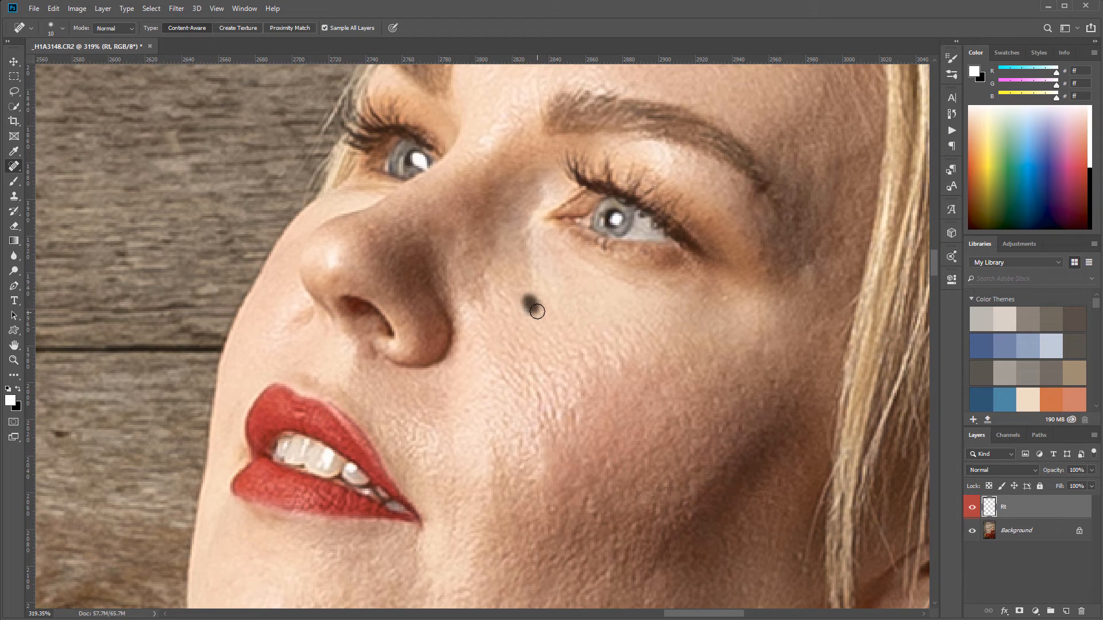
{"action": "left_click", "coordinate": [725, 298]}
{"action": "left_click_drag", "start_coordinate": [770, 377], "coordinate": [793, 399]}
{"action": "left_click_drag", "start_coordinate": [758, 453], "coordinate": [632, 306]}
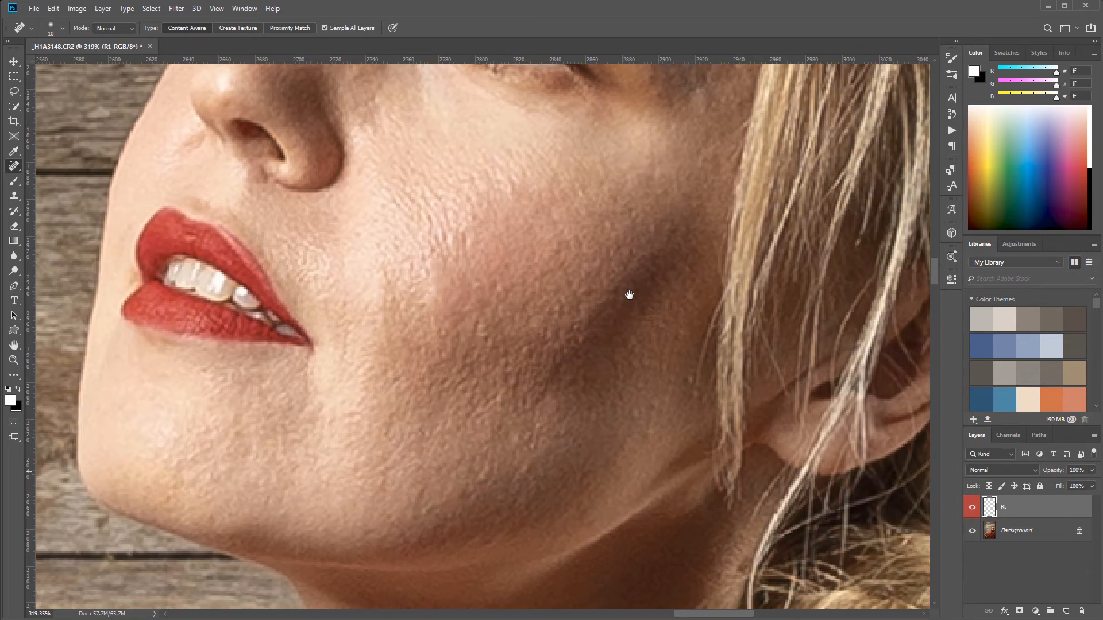
{"action": "left_click_drag", "start_coordinate": [456, 281], "coordinate": [572, 357]}
{"action": "left_click", "coordinate": [438, 247]}
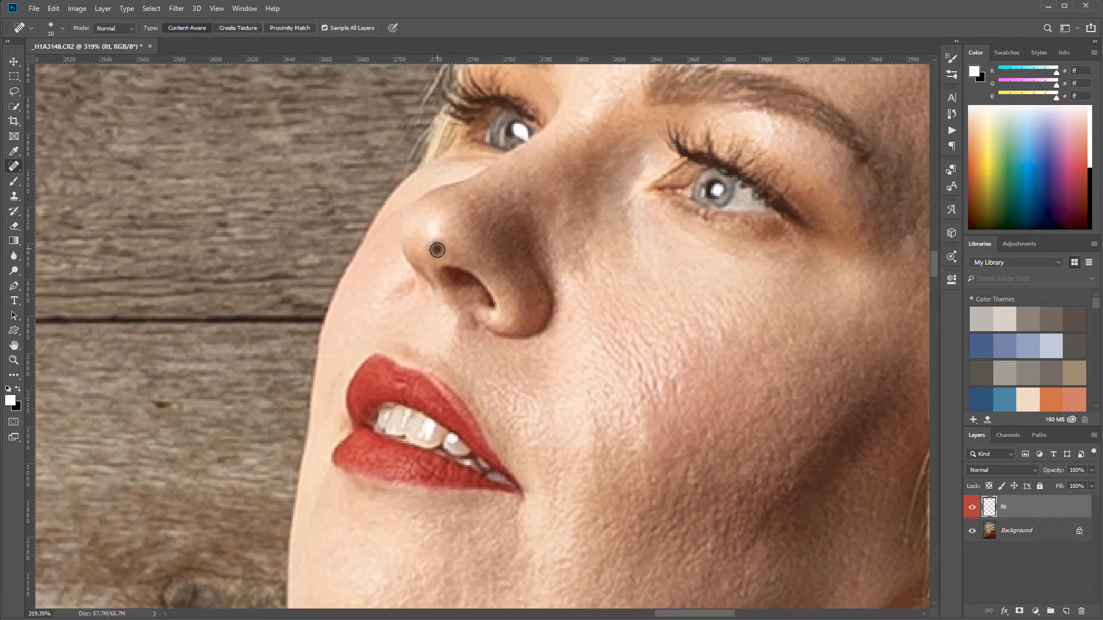
Heal the skin marks on the neck beside the braid and the creases on the raised hand's wrist above the cuff
{"action": "mouse_move", "coordinate": [664, 483]}
{"action": "left_mouse_down"}
{"action": "mouse_move", "coordinate": [542, 295]}
{"action": "mouse_move", "coordinate": [553, 301]}
{"action": "mouse_move", "coordinate": [584, 251]}
{"action": "mouse_move", "coordinate": [551, 249]}
{"action": "mouse_move", "coordinate": [586, 199]}
{"action": "left_mouse_up"}
{"action": "left_click", "coordinate": [586, 200]}
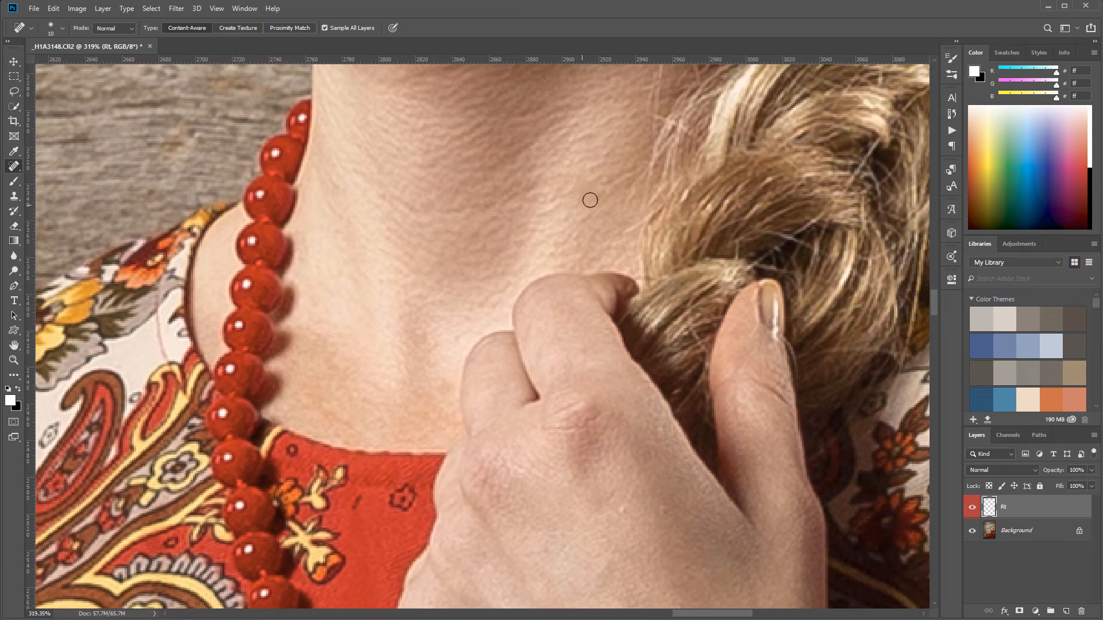
{"action": "left_click", "coordinate": [601, 189]}
{"action": "left_click_drag", "start_coordinate": [482, 417], "coordinate": [489, 162]}
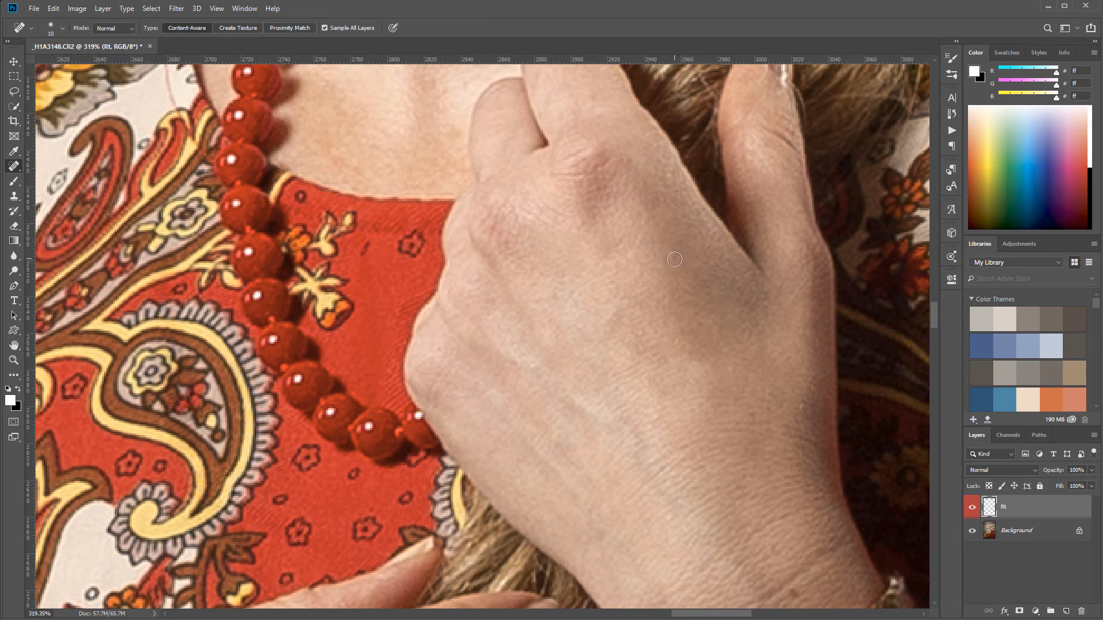
{"action": "left_click_drag", "start_coordinate": [740, 443], "coordinate": [619, 232]}
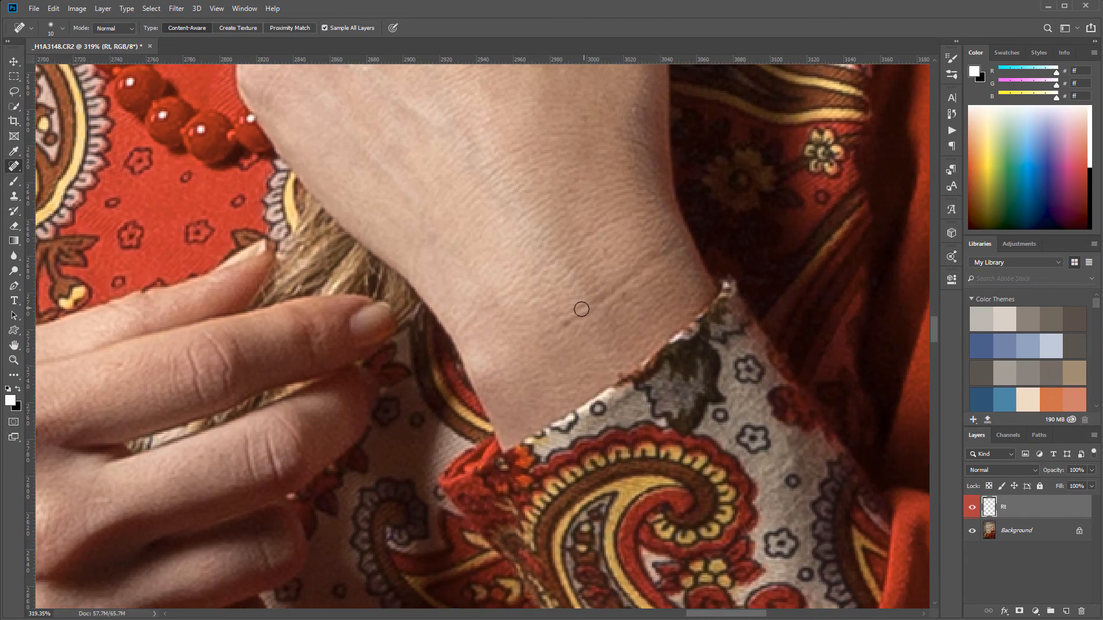
{"action": "left_click", "coordinate": [563, 323]}
{"action": "left_click", "coordinate": [626, 294]}
Heal the small marks and lines on the back and knuckles of the lower hand, and check the retouched skin
{"action": "left_click_drag", "start_coordinate": [253, 416], "coordinate": [721, 213]}
{"action": "mouse_move", "coordinate": [357, 450]}
{"action": "left_mouse_down"}
{"action": "mouse_move", "coordinate": [423, 197]}
{"action": "mouse_move", "coordinate": [316, 339]}
{"action": "mouse_move", "coordinate": [325, 437]}
{"action": "mouse_move", "coordinate": [312, 452]}
{"action": "left_mouse_up"}
{"action": "left_click_drag", "start_coordinate": [426, 244], "coordinate": [425, 290]}
{"action": "left_click_drag", "start_coordinate": [350, 337], "coordinate": [358, 334]}
{"action": "mouse_move", "coordinate": [554, 246]}
{"action": "left_mouse_down"}
{"action": "mouse_move", "coordinate": [561, 222]}
{"action": "mouse_move", "coordinate": [576, 290]}
{"action": "mouse_move", "coordinate": [571, 248]}
{"action": "left_mouse_up"}
{"action": "scroll", "coordinate": [571, 248], "scroll_direction": "down", "scroll_amount": 5}
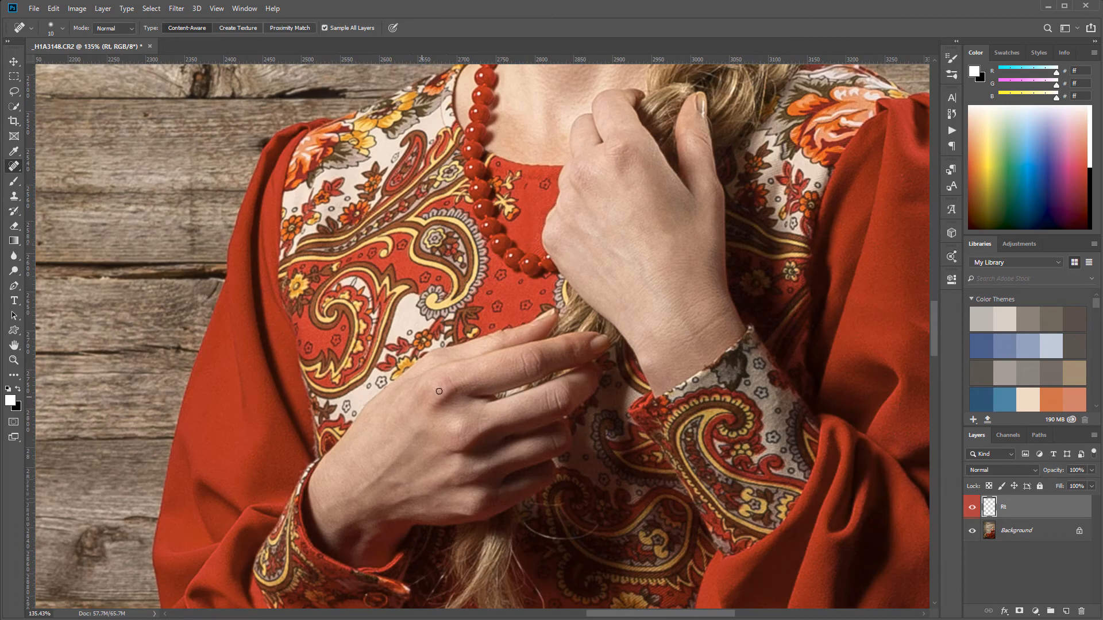
{"action": "scroll", "coordinate": [496, 469], "scroll_direction": "up", "scroll_amount": 10}
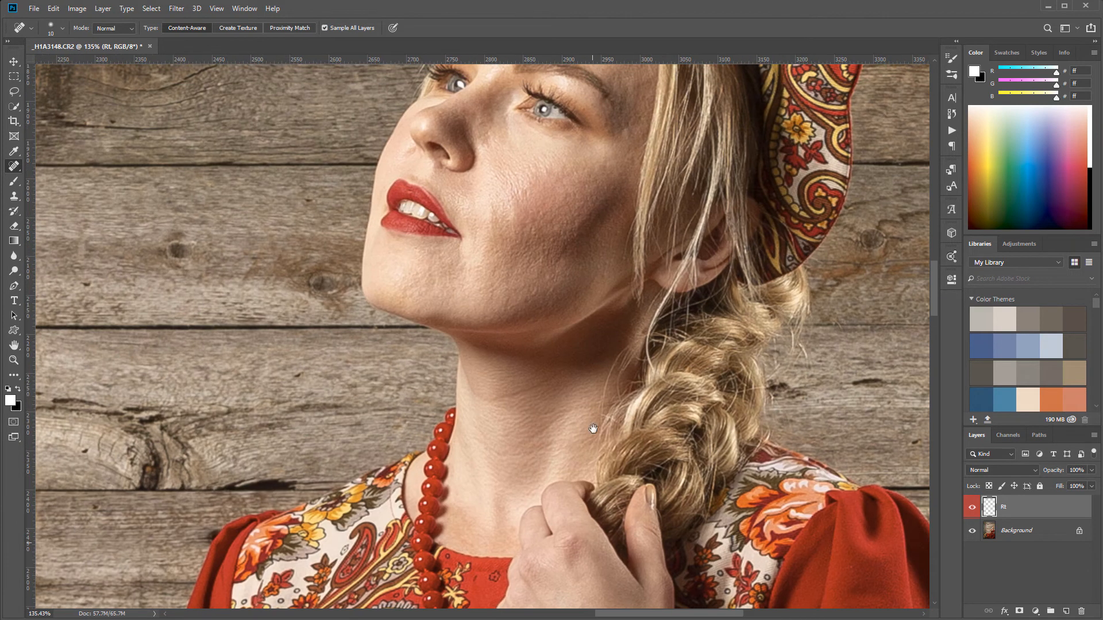
Examine the retouched face, neck and hands both close up and within the wider portrait
{"action": "scroll", "coordinate": [555, 353], "scroll_direction": "down", "scroll_amount": 10}
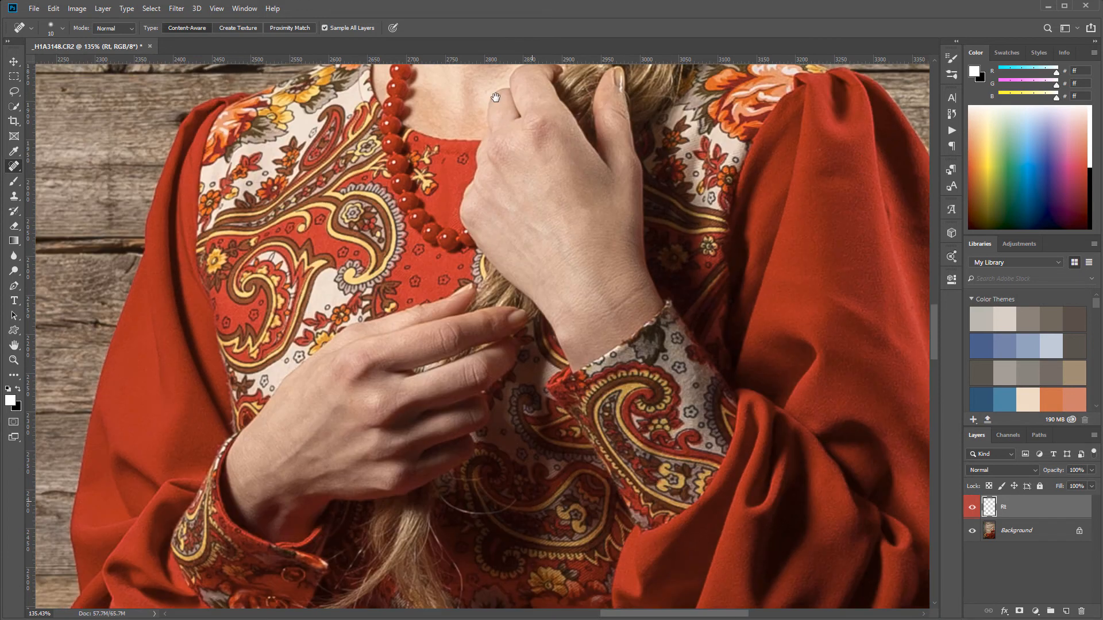
{"action": "scroll", "coordinate": [474, 175], "scroll_direction": "down", "scroll_amount": 2}
{"action": "scroll", "coordinate": [473, 175], "scroll_direction": "down", "scroll_amount": 1}
{"action": "scroll", "coordinate": [483, 201], "scroll_direction": "up", "scroll_amount": 5}
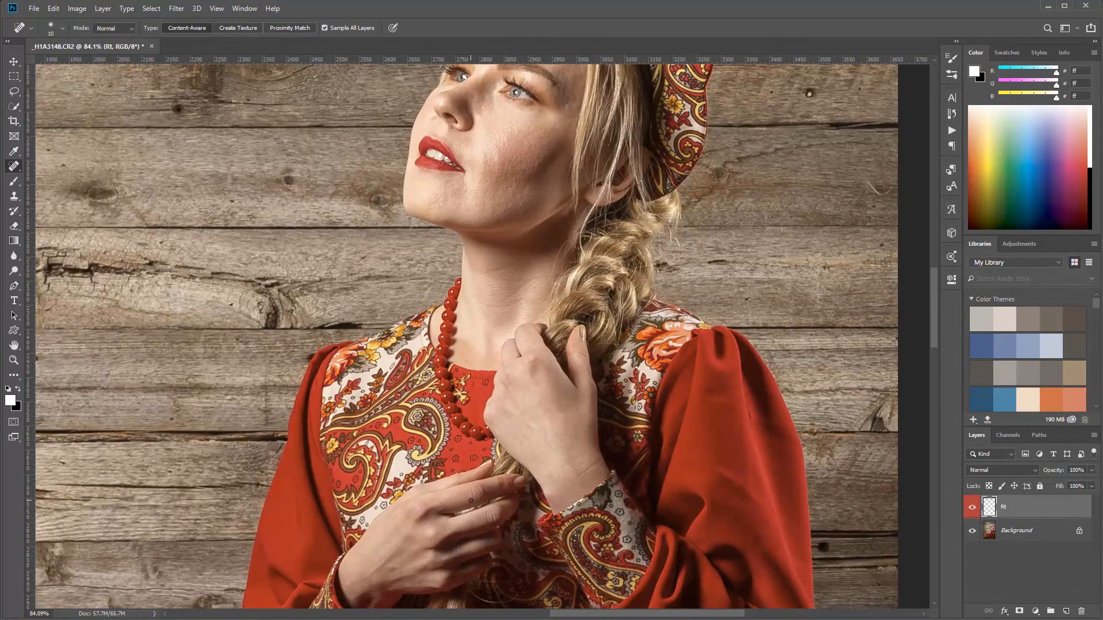
{"action": "scroll", "coordinate": [450, 522], "scroll_direction": "up", "scroll_amount": 6}
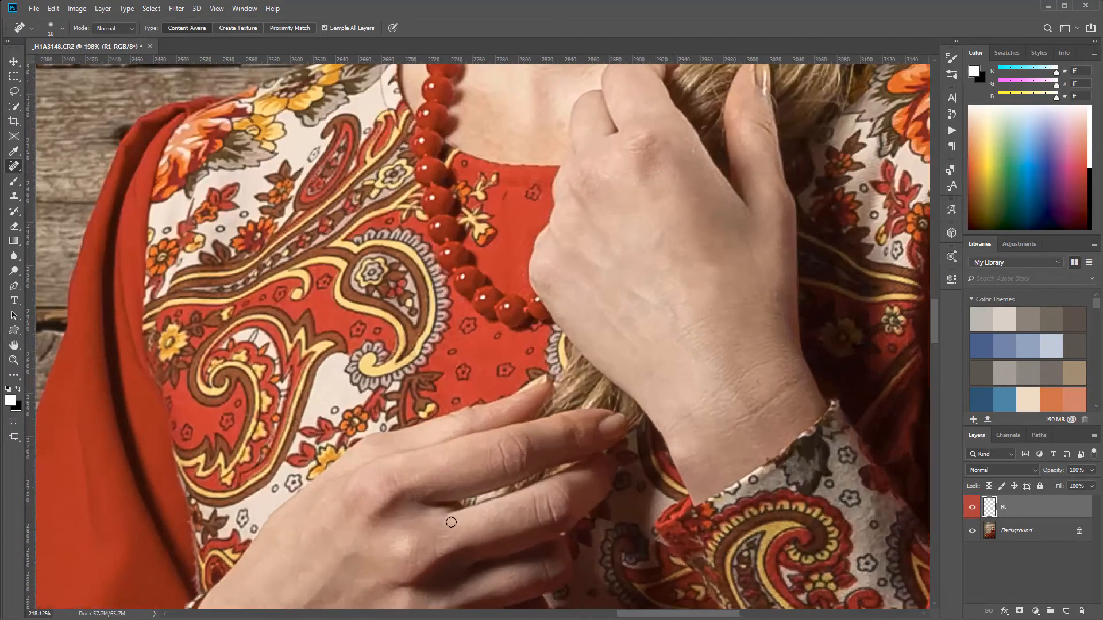
{"action": "scroll", "coordinate": [539, 418], "scroll_direction": "down", "scroll_amount": 6}
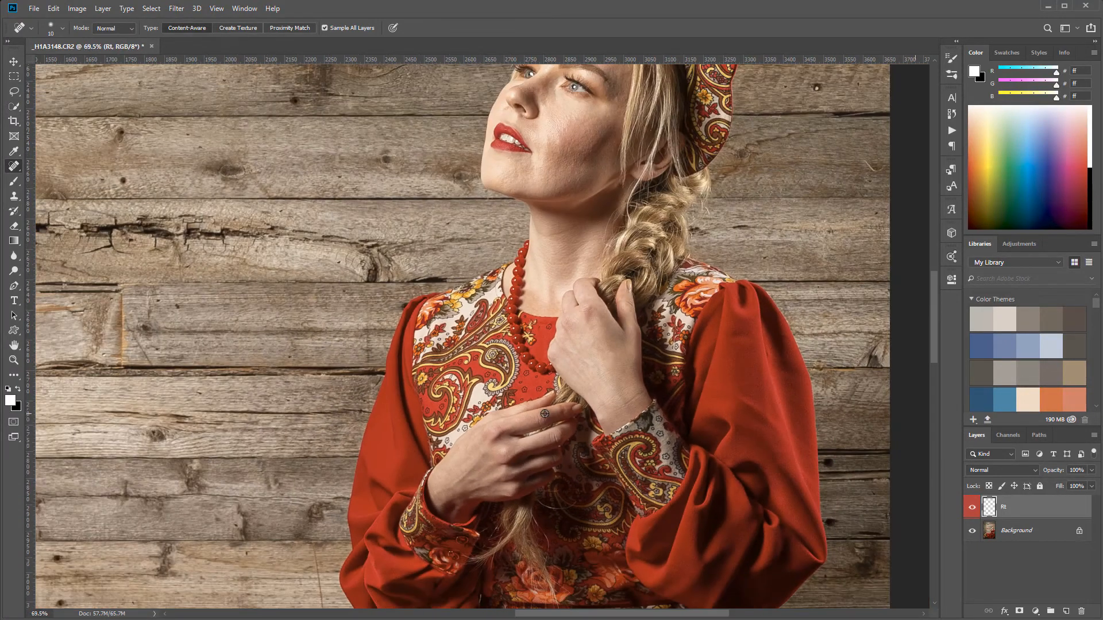
{"action": "left_click_drag", "start_coordinate": [650, 315], "coordinate": [583, 399]}
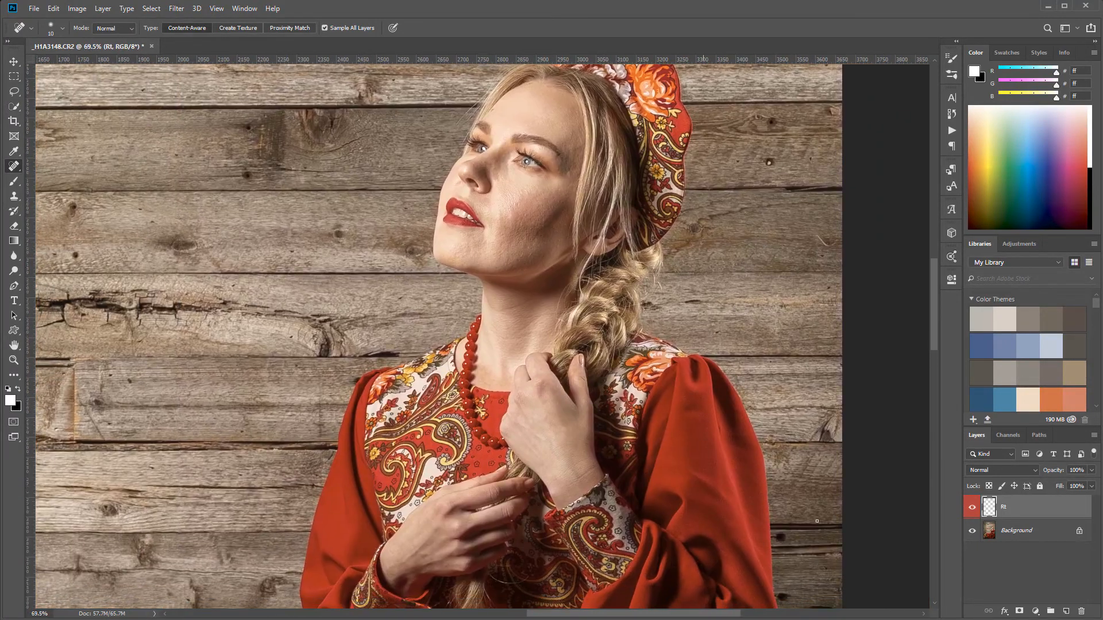
Add a Color Balance adjustment layer above the Rt layer and set its midtones to Magenta–Green +5 and Yellow–Blue -14
{"action": "left_click", "coordinate": [1036, 611]}
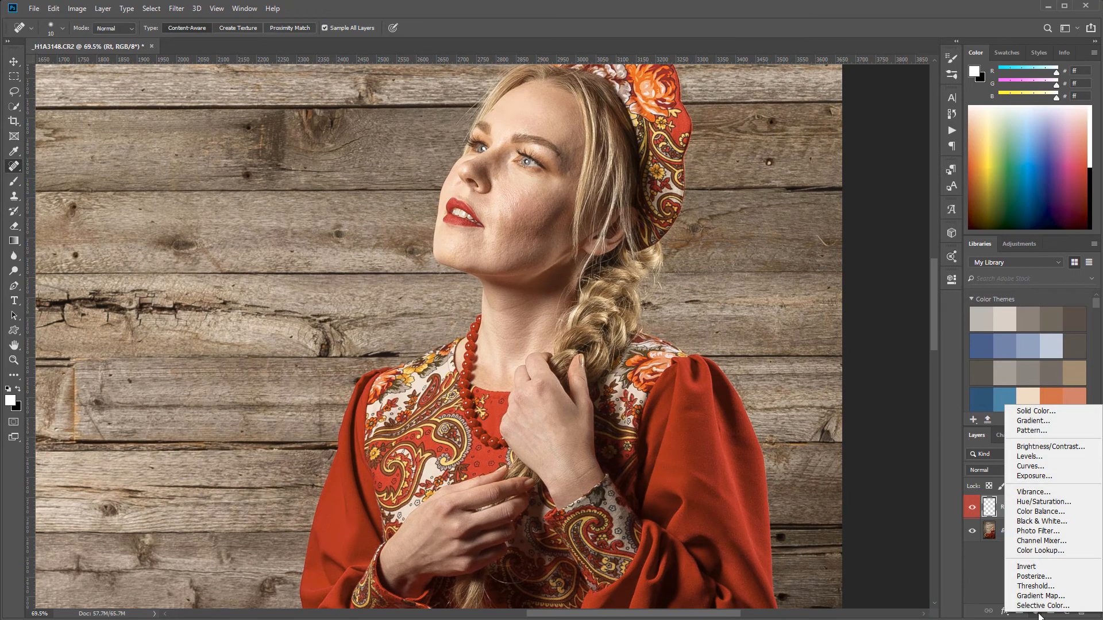
{"action": "left_click", "coordinate": [1054, 511]}
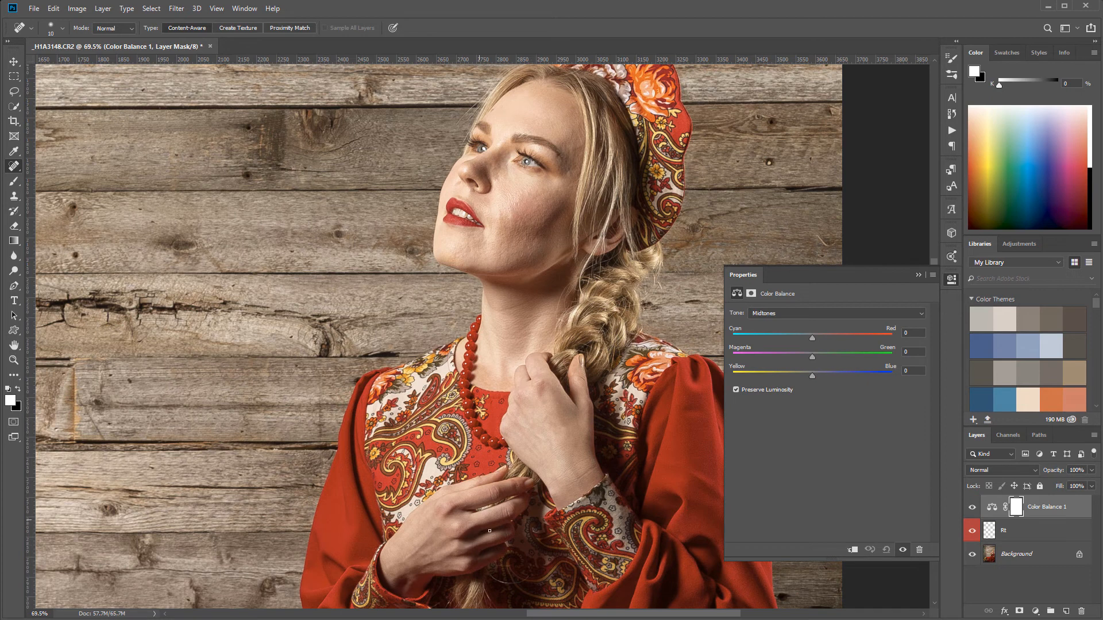
{"action": "scroll", "coordinate": [469, 545], "scroll_direction": "up", "scroll_amount": 4}
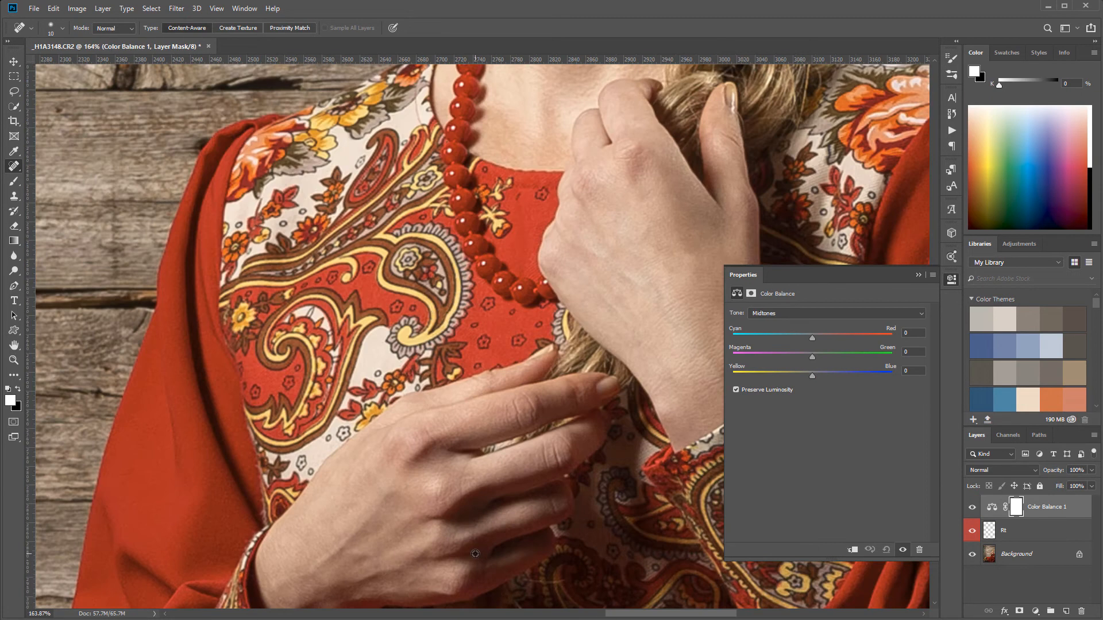
{"action": "scroll", "coordinate": [696, 366], "scroll_direction": "up", "scroll_amount": 4}
{"action": "scroll", "coordinate": [590, 442], "scroll_direction": "up", "scroll_amount": 2}
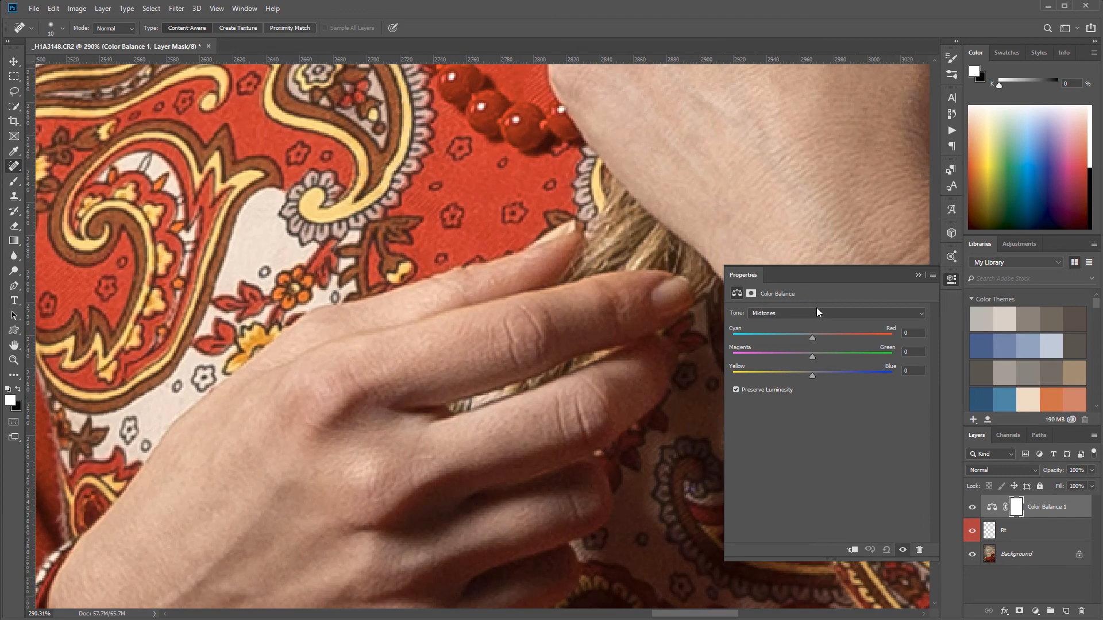
{"action": "mouse_move", "coordinate": [814, 377]}
{"action": "left_mouse_down"}
{"action": "mouse_move", "coordinate": [756, 374]}
{"action": "mouse_move", "coordinate": [818, 379]}
{"action": "left_mouse_up"}
{"action": "left_click_drag", "start_coordinate": [811, 335], "coordinate": [815, 357]}
Shift the Color Balance highlights toward yellow, with Yellow–Blue at -4
{"action": "left_click", "coordinate": [778, 317]}
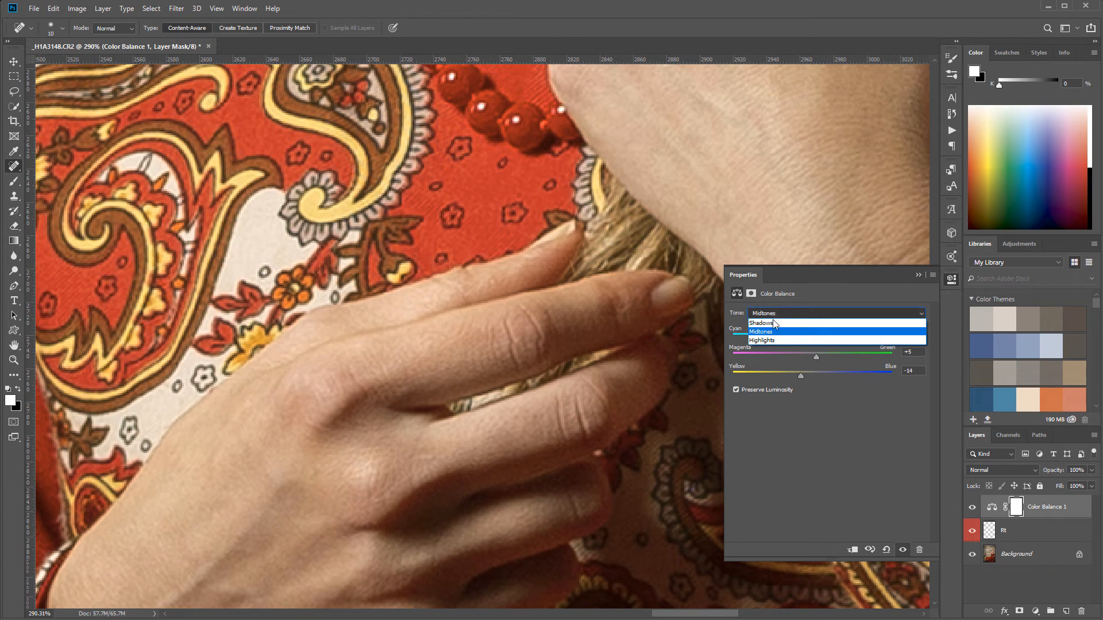
{"action": "left_click", "coordinate": [777, 342]}
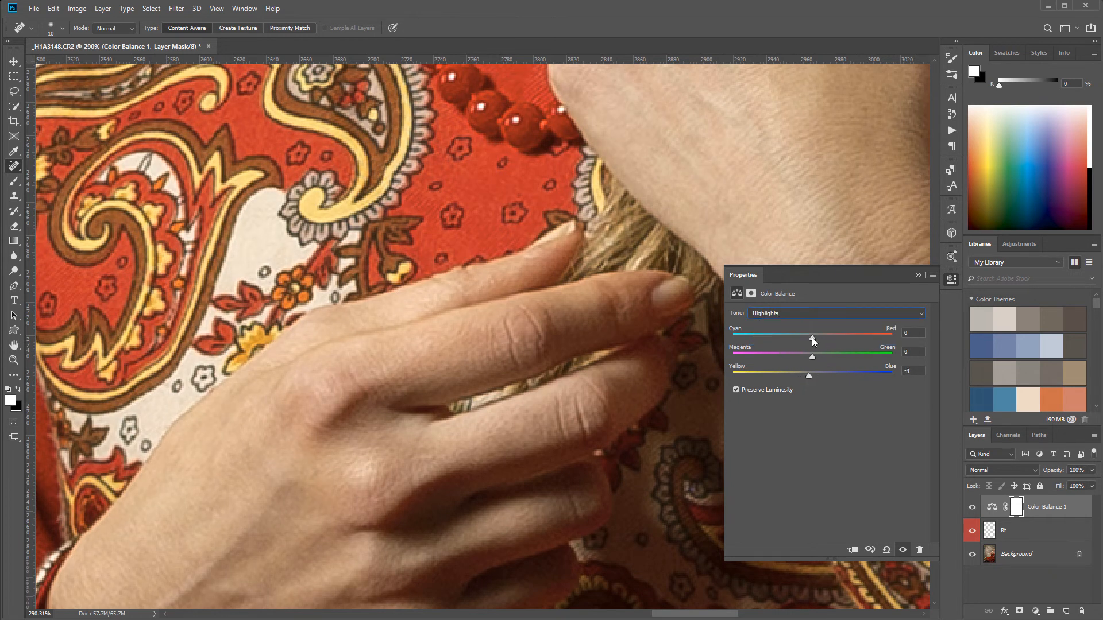
{"action": "left_click_drag", "start_coordinate": [810, 337], "coordinate": [813, 356]}
Shift the Color Balance shadows toward cyan and slightly toward green, and put the adjustment settings away
{"action": "left_click", "coordinate": [808, 315]}
{"action": "left_click", "coordinate": [785, 324]}
{"action": "left_click_drag", "start_coordinate": [812, 335], "coordinate": [793, 335]}
{"action": "left_click_drag", "start_coordinate": [812, 355], "coordinate": [814, 356]}
{"action": "left_click", "coordinate": [951, 279]}
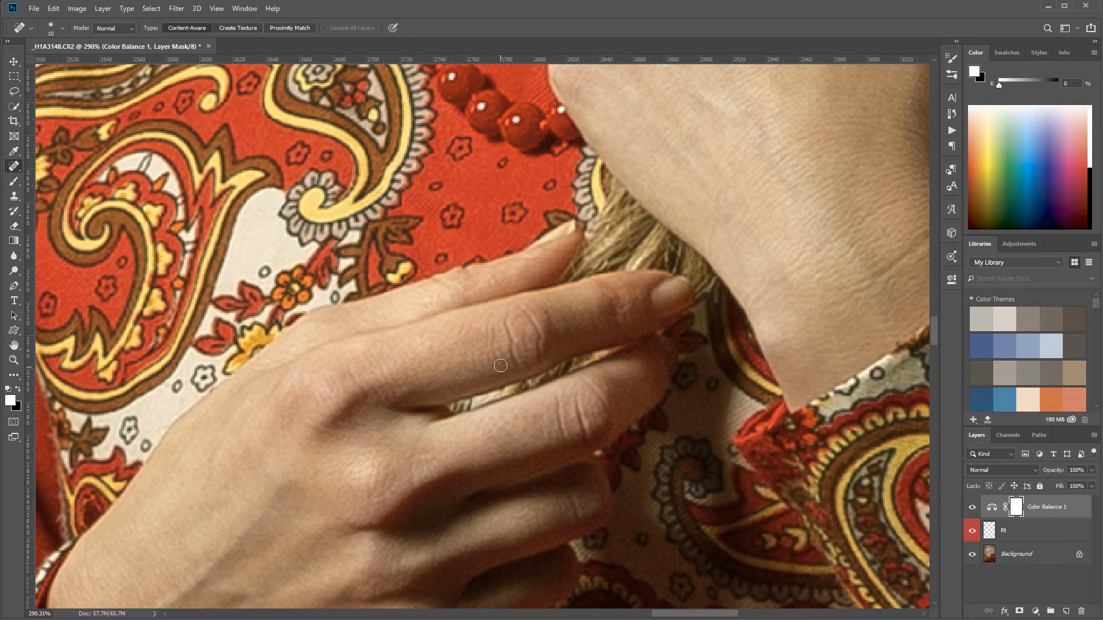
Invert the Color Balance mask to black and set up a soft round 56 px brush at 6% opacity
{"action": "scroll", "coordinate": [502, 369], "scroll_direction": "down", "scroll_amount": 10}
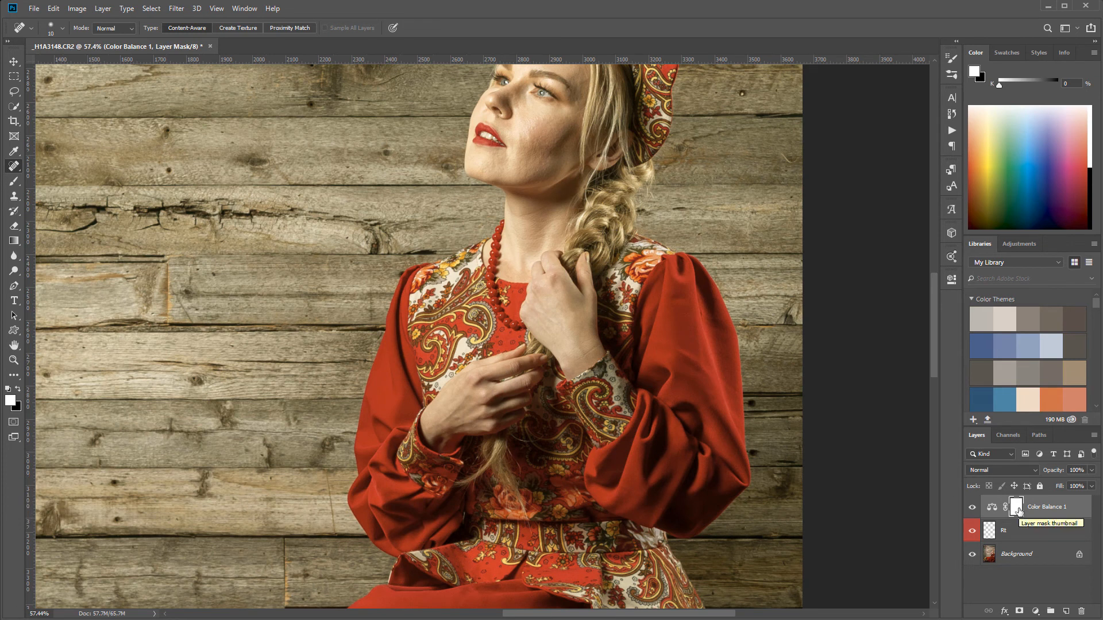
{"action": "key", "text": "ctrl+i"}
{"action": "left_click", "coordinate": [13, 181]}
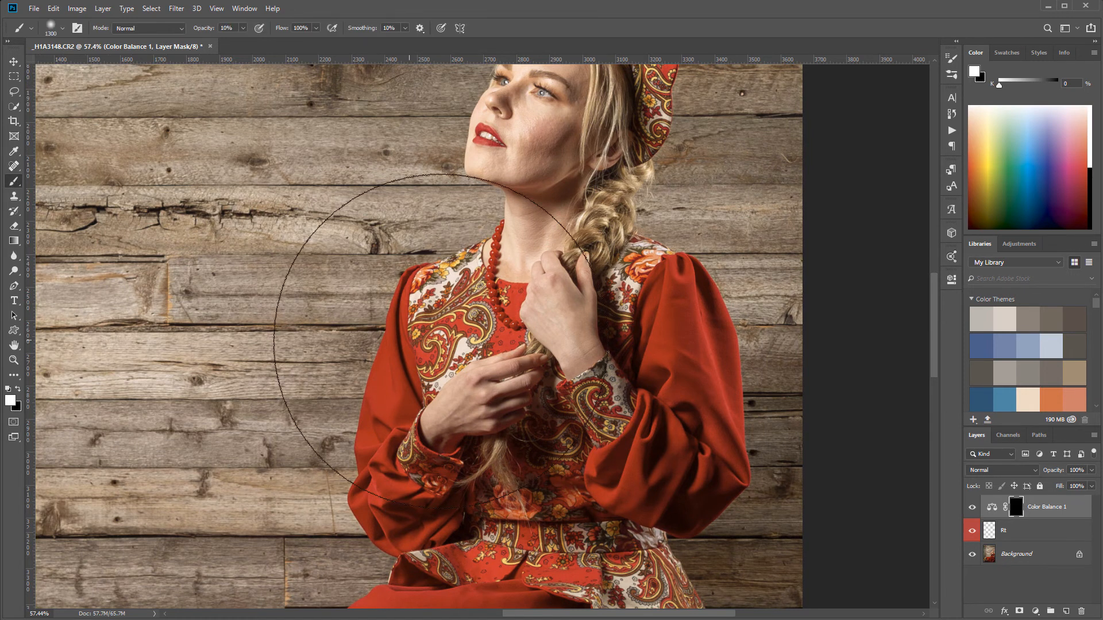
{"action": "right_click", "coordinate": [472, 313]}
{"action": "left_click", "coordinate": [521, 331]}
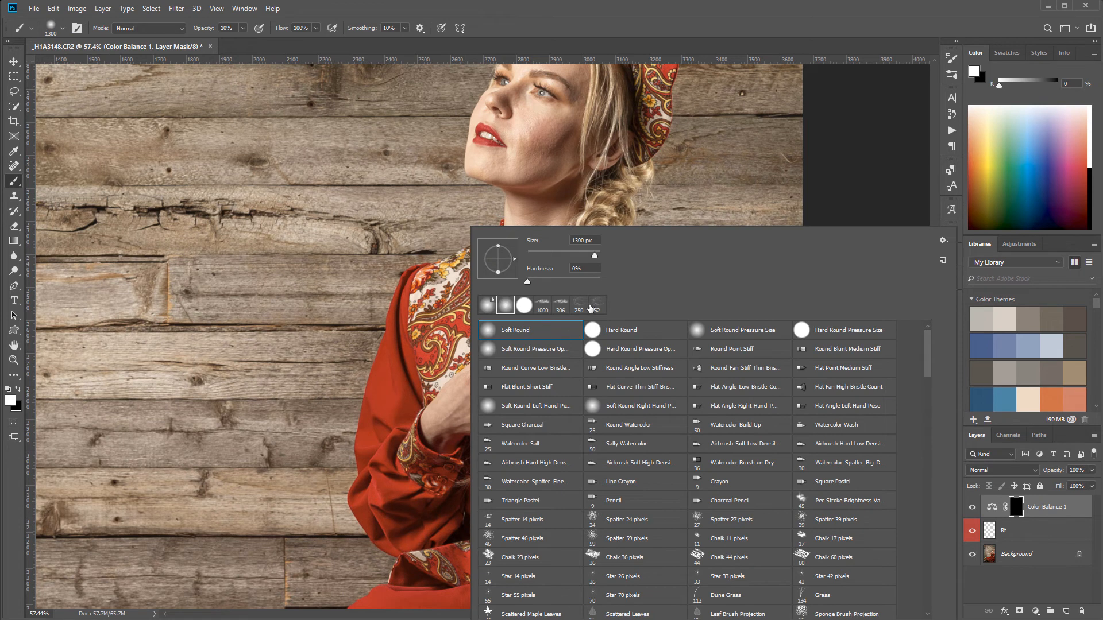
{"action": "left_click", "coordinate": [549, 256]}
{"action": "left_click", "coordinate": [859, 139]}
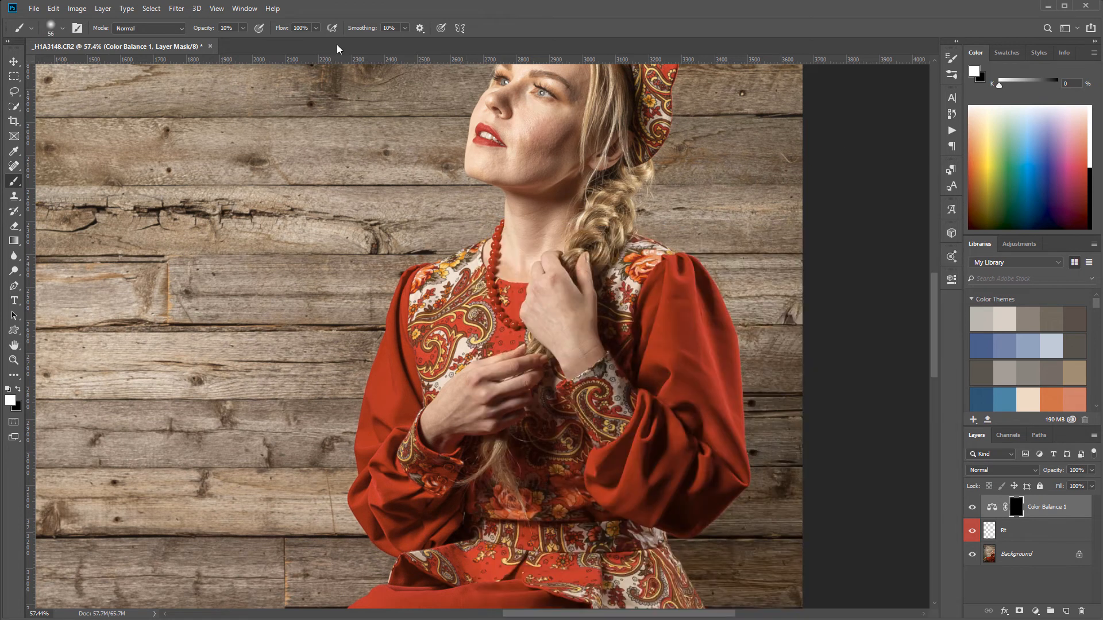
{"action": "left_click", "coordinate": [244, 28]}
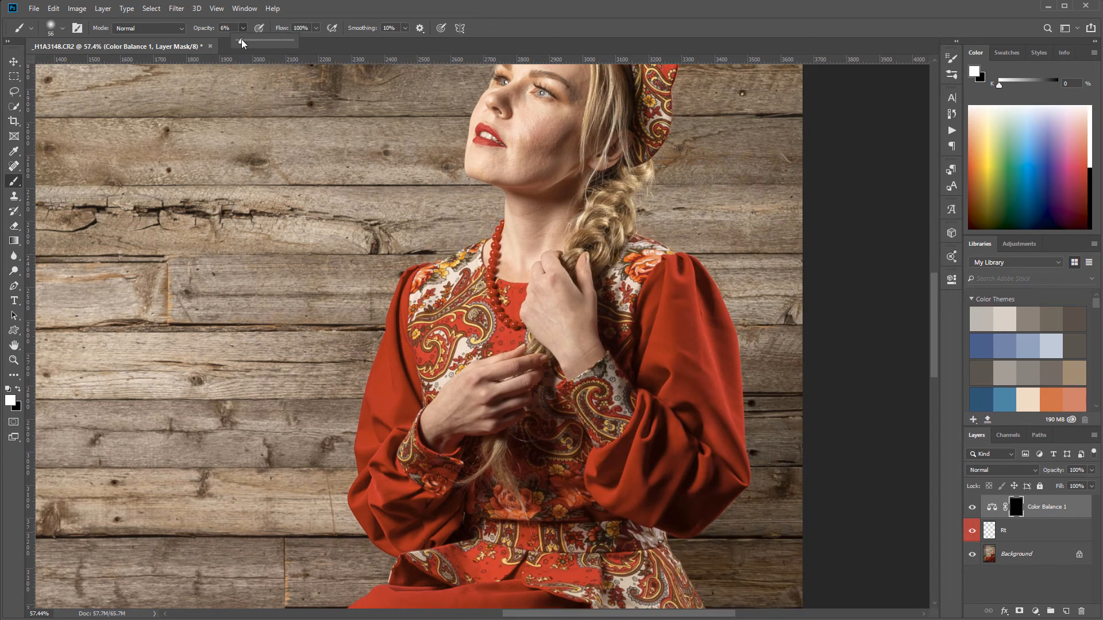
{"action": "left_click", "coordinate": [439, 419]}
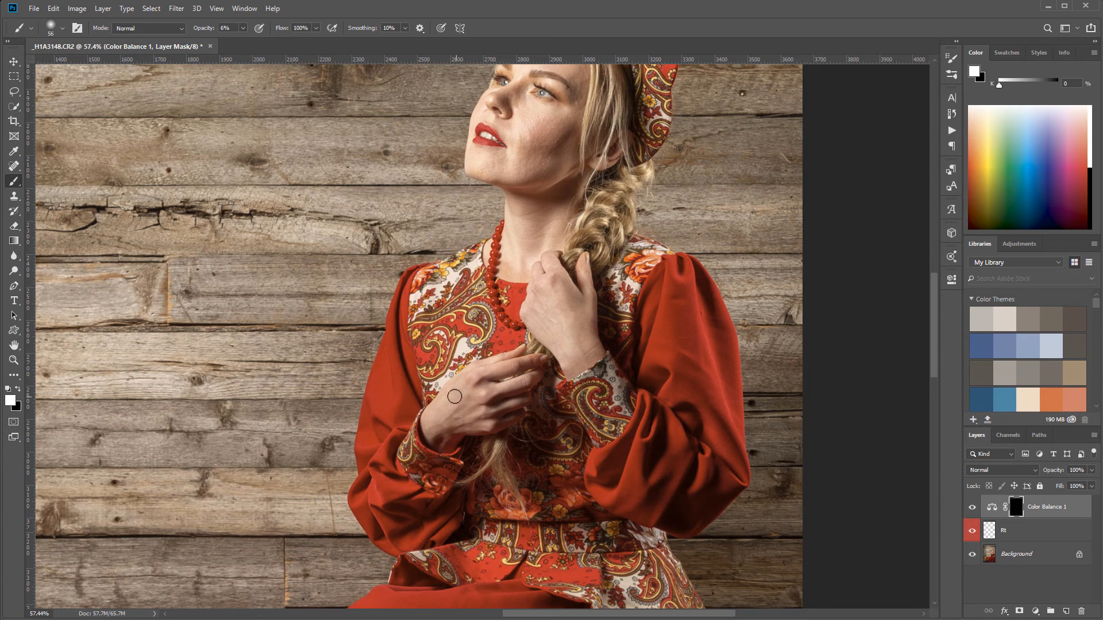
Raise the brush opacity to 10% and paint the colour correction into the mask over the reddish skin of both hands
{"action": "scroll", "coordinate": [503, 425], "scroll_direction": "up", "scroll_amount": 8}
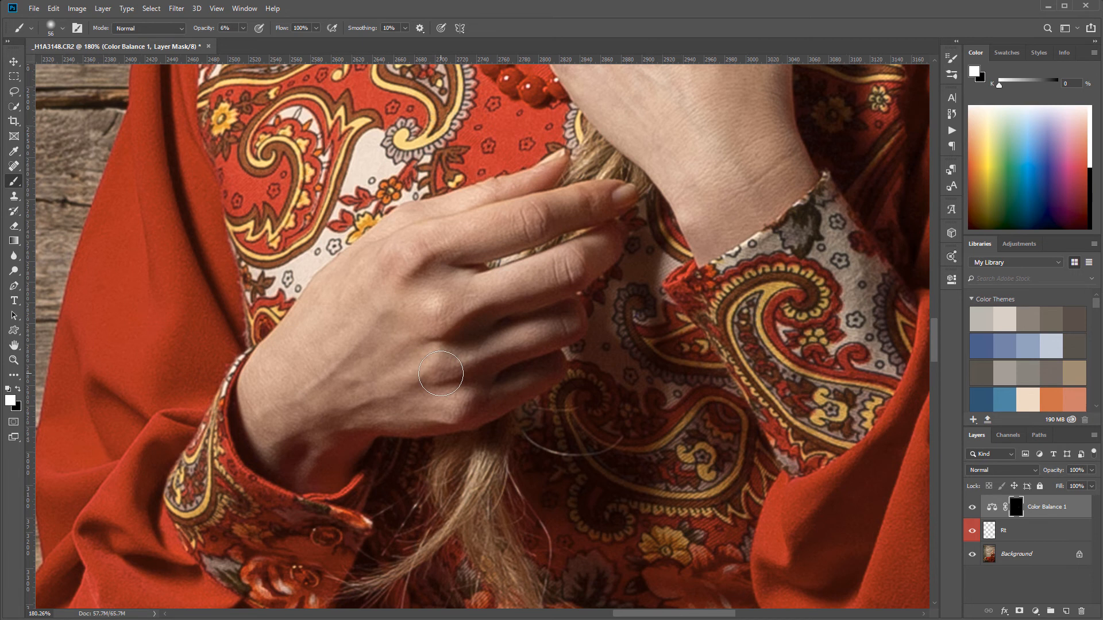
{"action": "key", "text": "1"}
{"action": "mouse_move", "coordinate": [603, 194]}
{"action": "left_mouse_down"}
{"action": "mouse_move", "coordinate": [425, 265]}
{"action": "mouse_move", "coordinate": [519, 310]}
{"action": "mouse_move", "coordinate": [546, 339]}
{"action": "mouse_move", "coordinate": [509, 386]}
{"action": "mouse_move", "coordinate": [447, 418]}
{"action": "left_mouse_up"}
{"action": "left_click_drag", "start_coordinate": [607, 273], "coordinate": [566, 598]}
{"action": "mouse_move", "coordinate": [609, 297]}
{"action": "left_mouse_down"}
{"action": "mouse_move", "coordinate": [593, 341]}
{"action": "mouse_move", "coordinate": [594, 328]}
{"action": "mouse_move", "coordinate": [555, 342]}
{"action": "mouse_move", "coordinate": [580, 310]}
{"action": "mouse_move", "coordinate": [585, 249]}
{"action": "mouse_move", "coordinate": [571, 261]}
{"action": "mouse_move", "coordinate": [659, 385]}
{"action": "mouse_move", "coordinate": [635, 292]}
{"action": "mouse_move", "coordinate": [652, 380]}
{"action": "mouse_move", "coordinate": [693, 298]}
{"action": "mouse_move", "coordinate": [688, 251]}
{"action": "mouse_move", "coordinate": [703, 447]}
{"action": "mouse_move", "coordinate": [650, 335]}
{"action": "mouse_move", "coordinate": [618, 371]}
{"action": "mouse_move", "coordinate": [551, 274]}
{"action": "mouse_move", "coordinate": [521, 395]}
{"action": "mouse_move", "coordinate": [551, 476]}
{"action": "left_mouse_up"}
{"action": "key", "text": "space"}
{"action": "left_click_drag", "start_coordinate": [682, 487], "coordinate": [540, 352]}
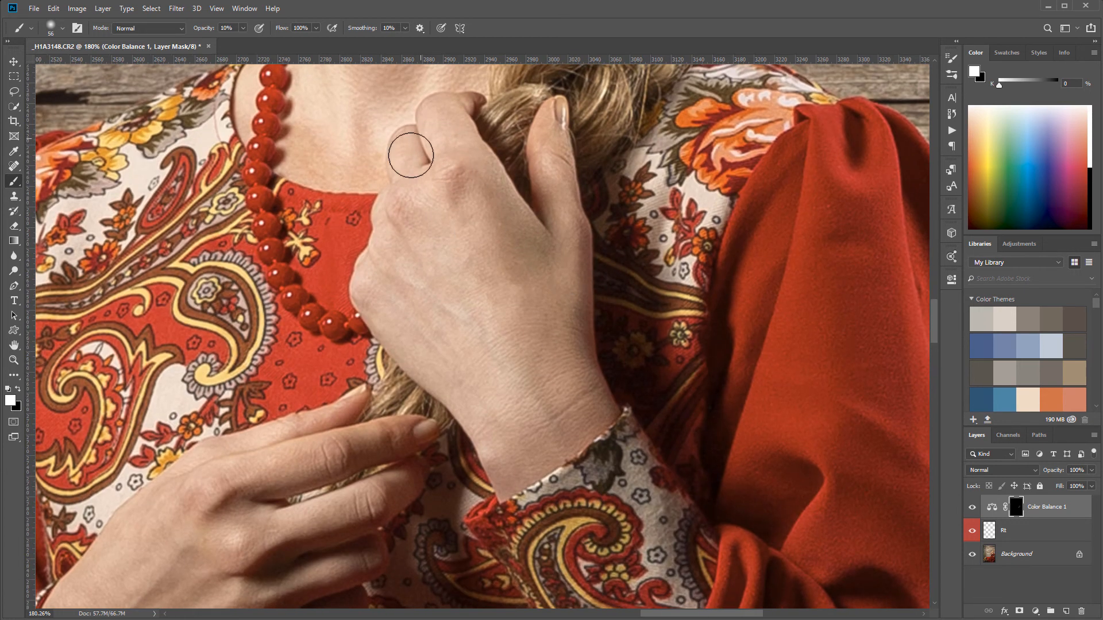
{"action": "key", "text": "space"}
{"action": "left_click_drag", "start_coordinate": [410, 464], "coordinate": [565, 270]}
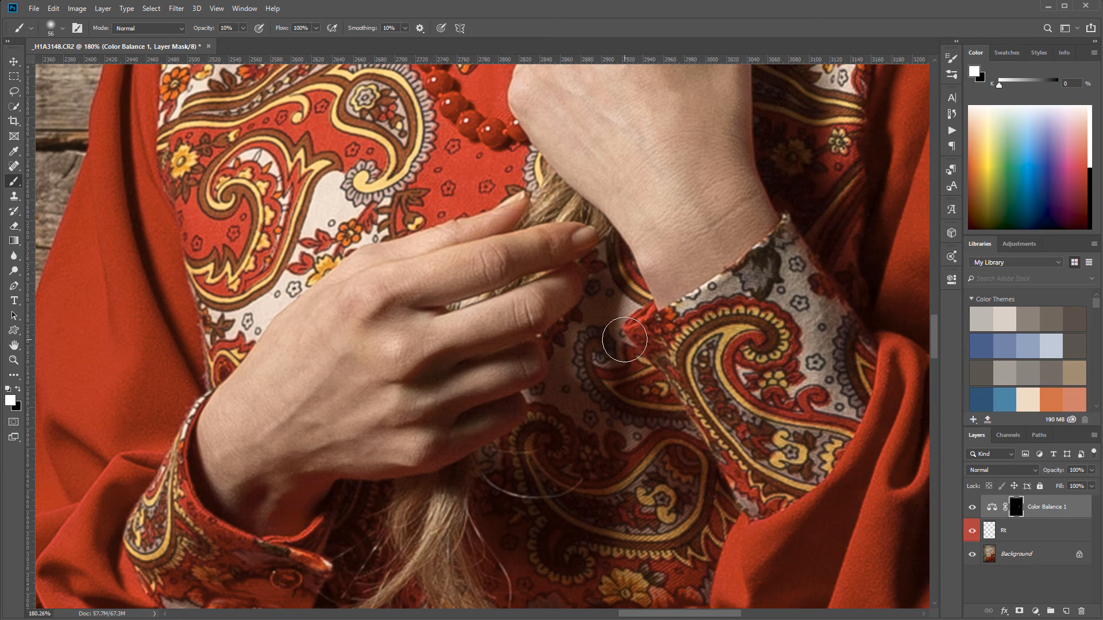
Compare the hands' skin tone with and without the Color Balance layer, close up and in the whole portrait
{"action": "scroll", "coordinate": [632, 338], "scroll_direction": "down", "scroll_amount": 4}
{"action": "scroll", "coordinate": [633, 336], "scroll_direction": "down", "scroll_amount": 3}
{"action": "left_click_drag", "start_coordinate": [725, 229], "coordinate": [615, 335]}
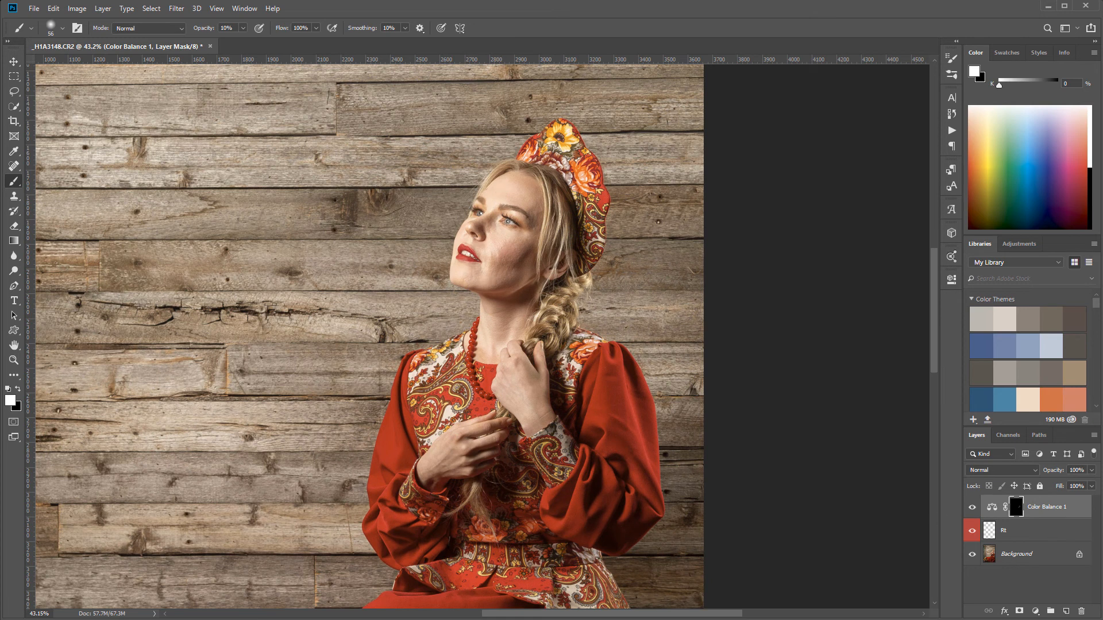
{"action": "scroll", "coordinate": [524, 452], "scroll_direction": "up", "scroll_amount": 4}
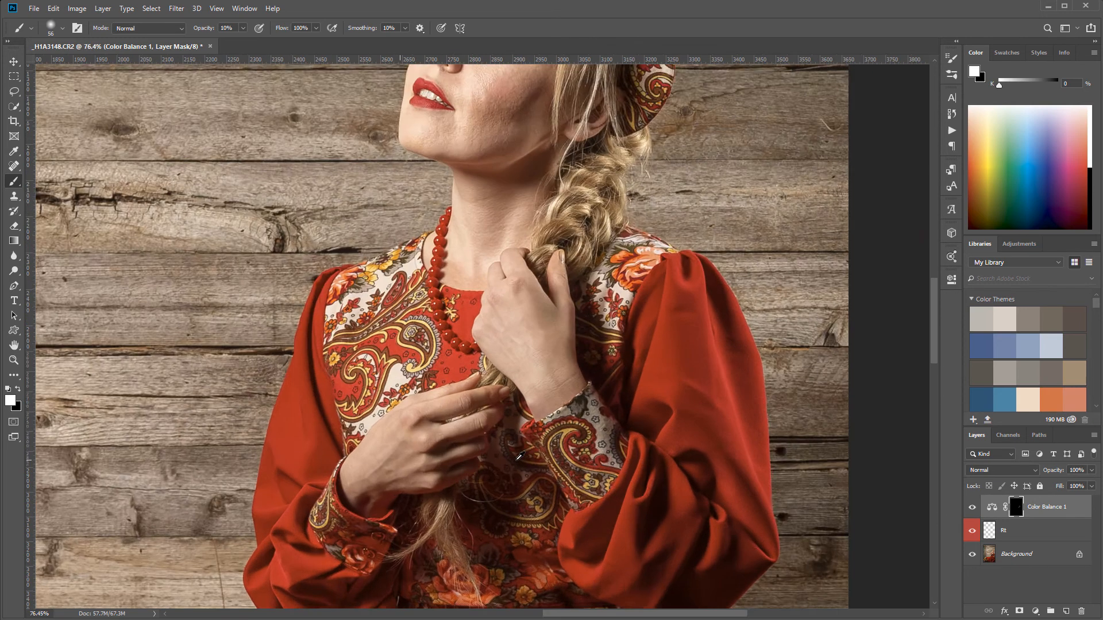
{"action": "scroll", "coordinate": [529, 402], "scroll_direction": "down", "scroll_amount": 3}
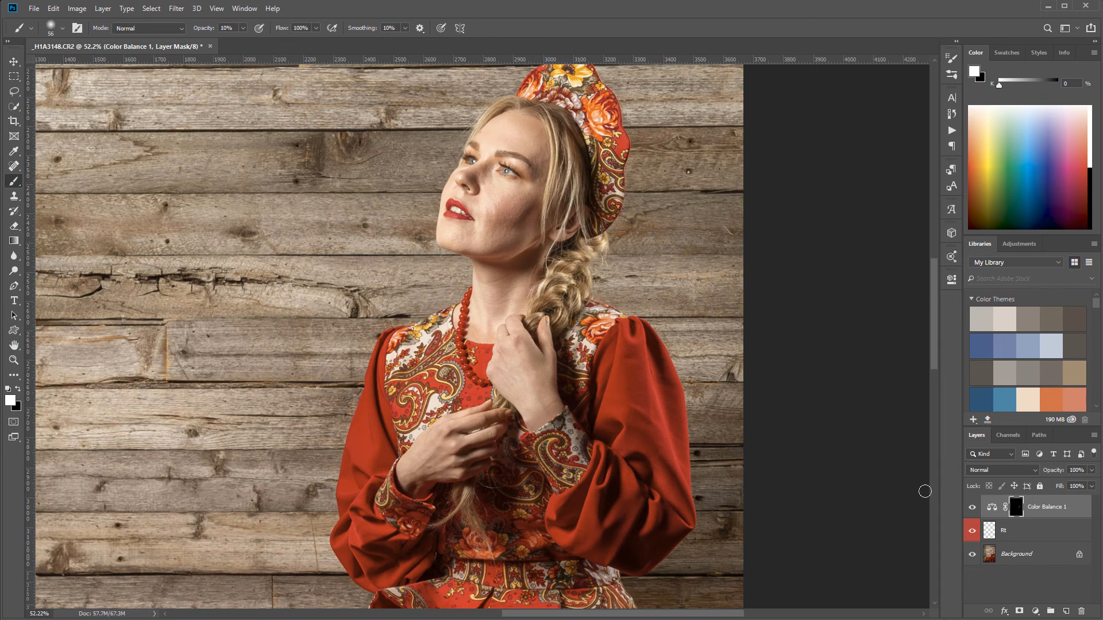
{"action": "left_click", "coordinate": [970, 510]}
{"action": "scroll", "coordinate": [495, 409], "scroll_direction": "down", "scroll_amount": 8}
{"action": "left_click_drag", "start_coordinate": [498, 465], "coordinate": [597, 335]}
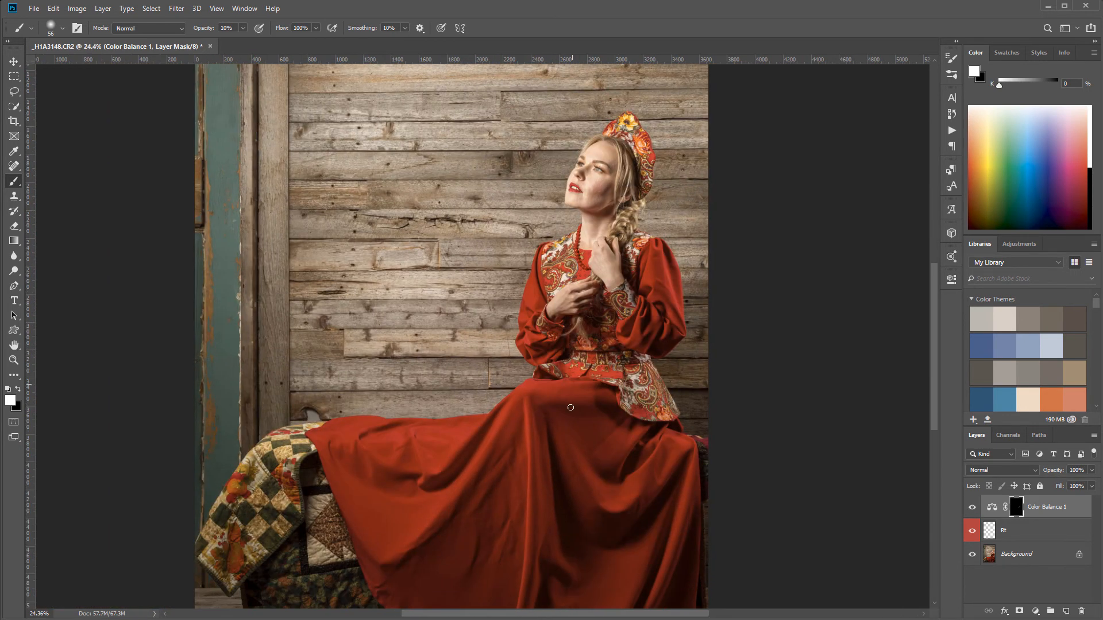
Select the Rt layer and examine the folds of the red skirt and the overall composition
{"action": "left_click", "coordinate": [989, 533]}
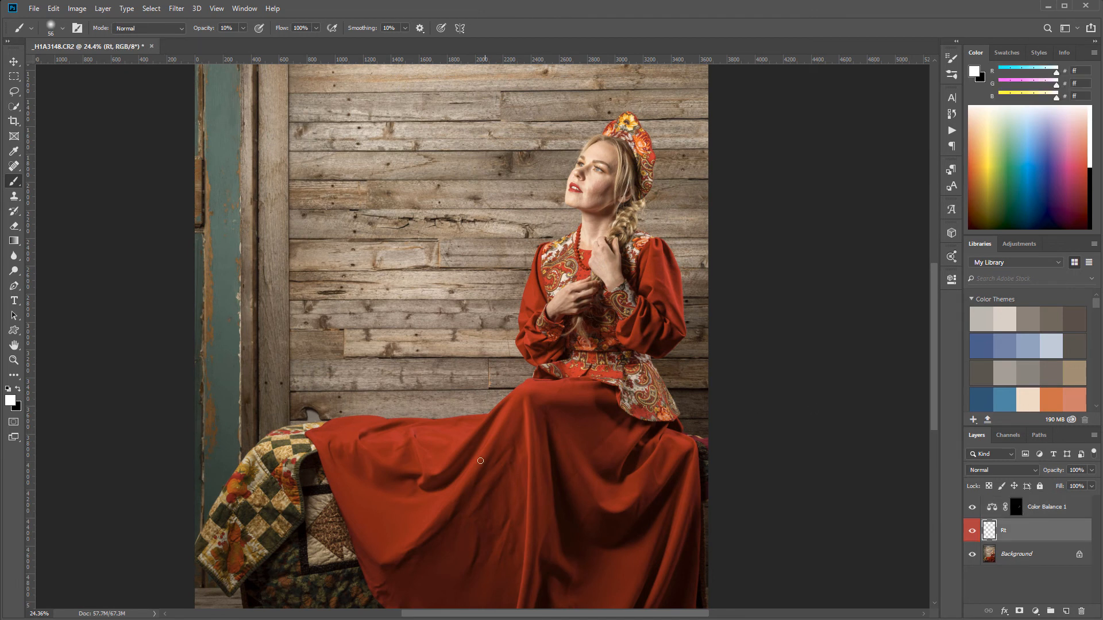
{"action": "scroll", "coordinate": [451, 519], "scroll_direction": "up", "scroll_amount": 10}
{"action": "left_click_drag", "start_coordinate": [570, 444], "coordinate": [452, 112]}
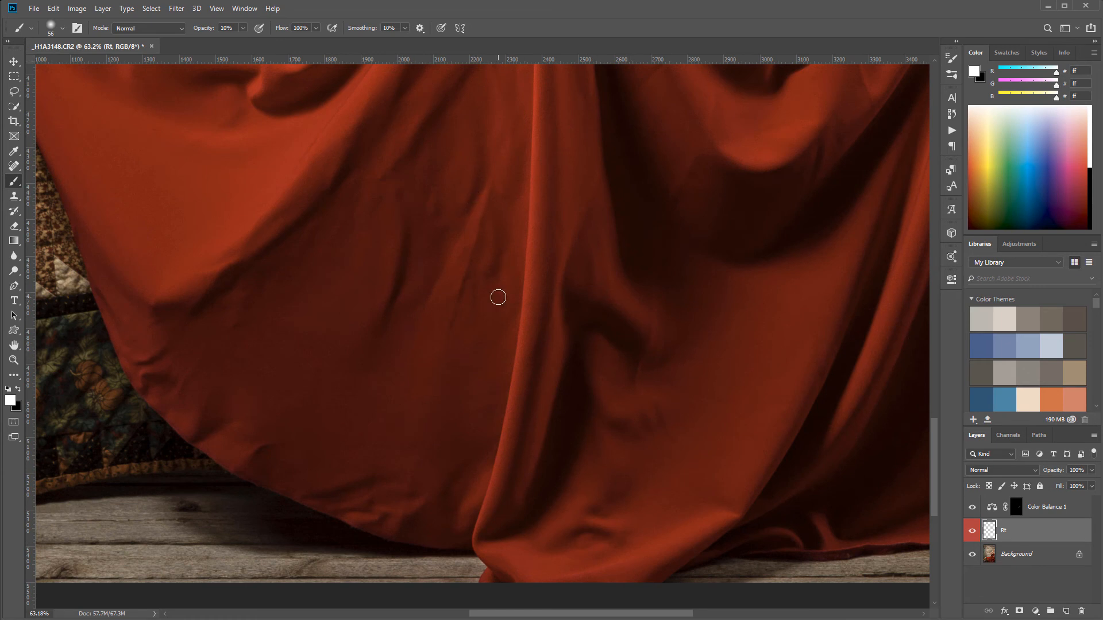
{"action": "scroll", "coordinate": [403, 328], "scroll_direction": "down", "scroll_amount": 10}
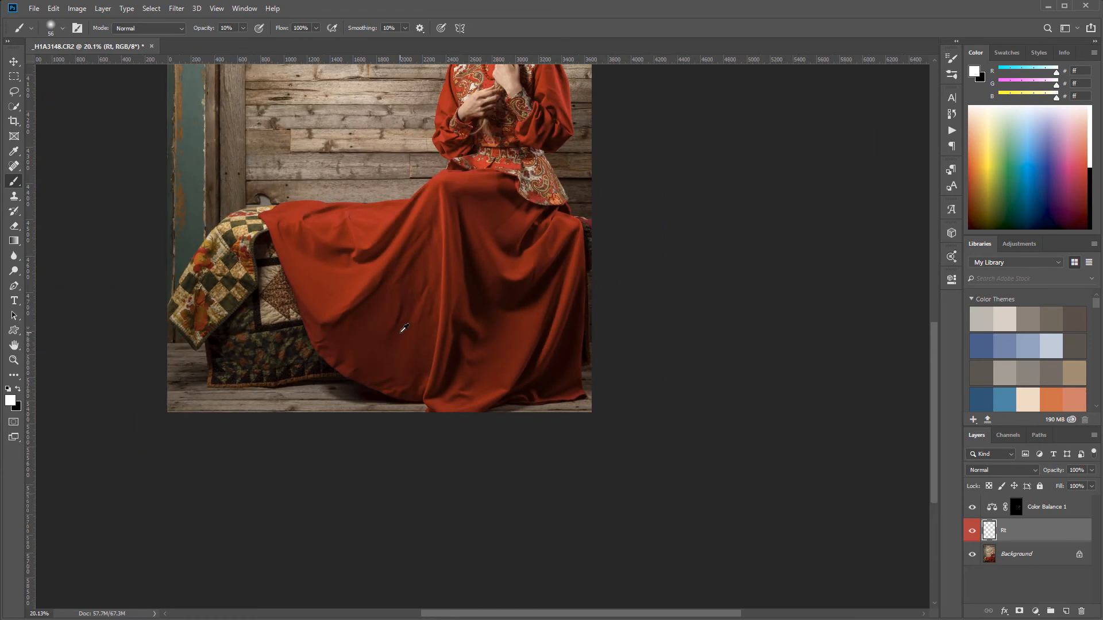
{"action": "left_click_drag", "start_coordinate": [457, 187], "coordinate": [464, 379]}
{"action": "left_click_drag", "start_coordinate": [446, 223], "coordinate": [471, 299]}
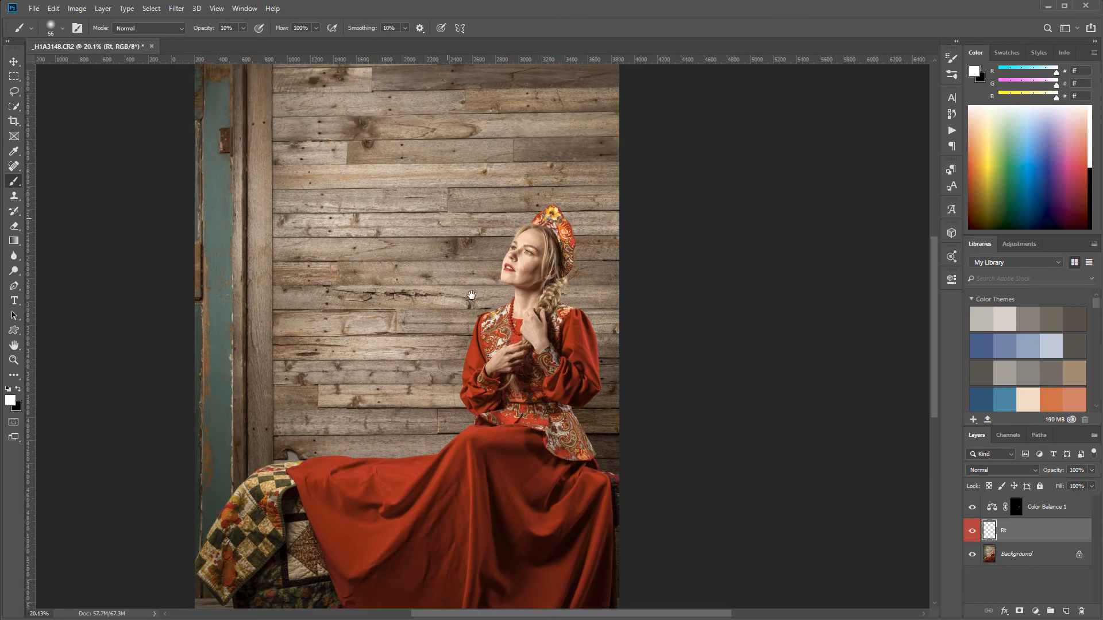
{"action": "scroll", "coordinate": [483, 312], "scroll_direction": "down", "scroll_amount": 4}
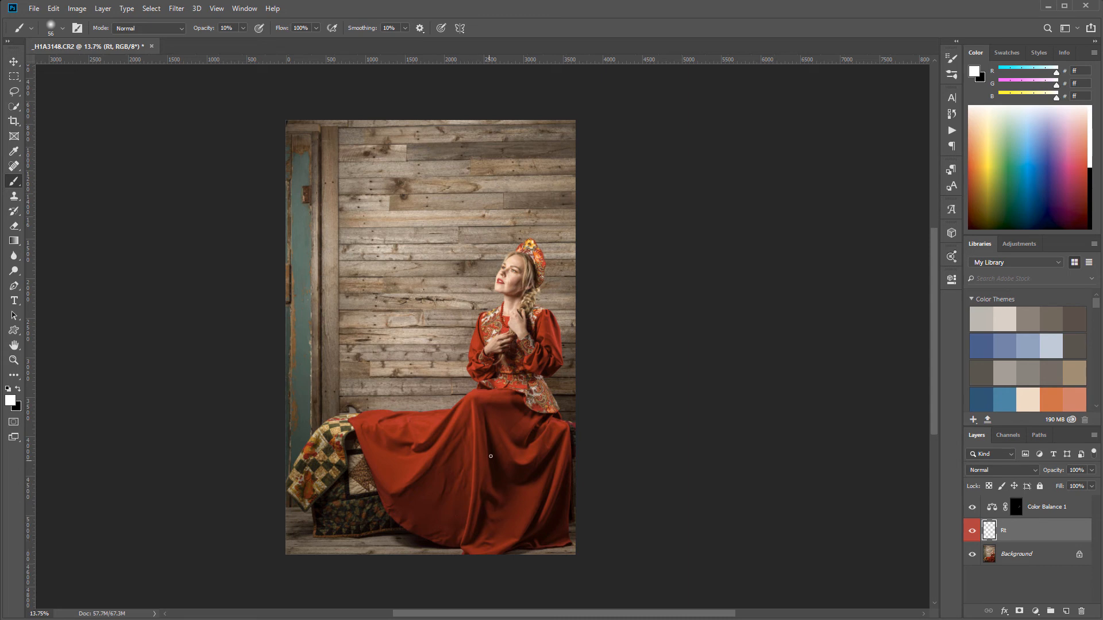
{"action": "scroll", "coordinate": [479, 388], "scroll_direction": "up", "scroll_amount": 1}
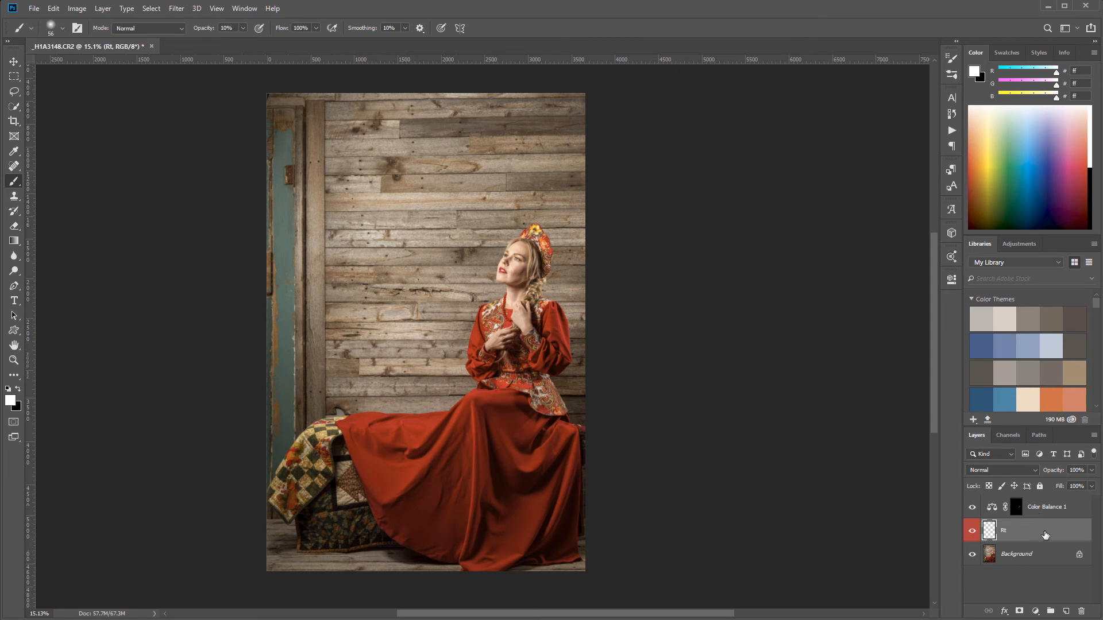
Add a Curves adjustment layer directly above the Color Balance layer
{"action": "left_click", "coordinate": [1011, 506]}
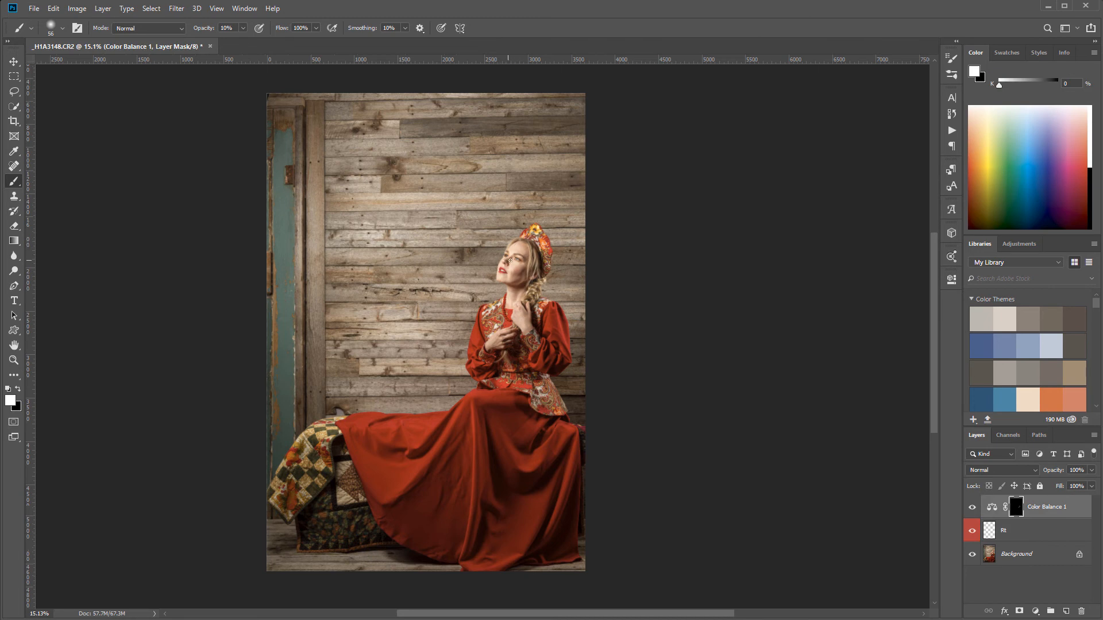
{"action": "scroll", "coordinate": [528, 251], "scroll_direction": "up", "scroll_amount": 4}
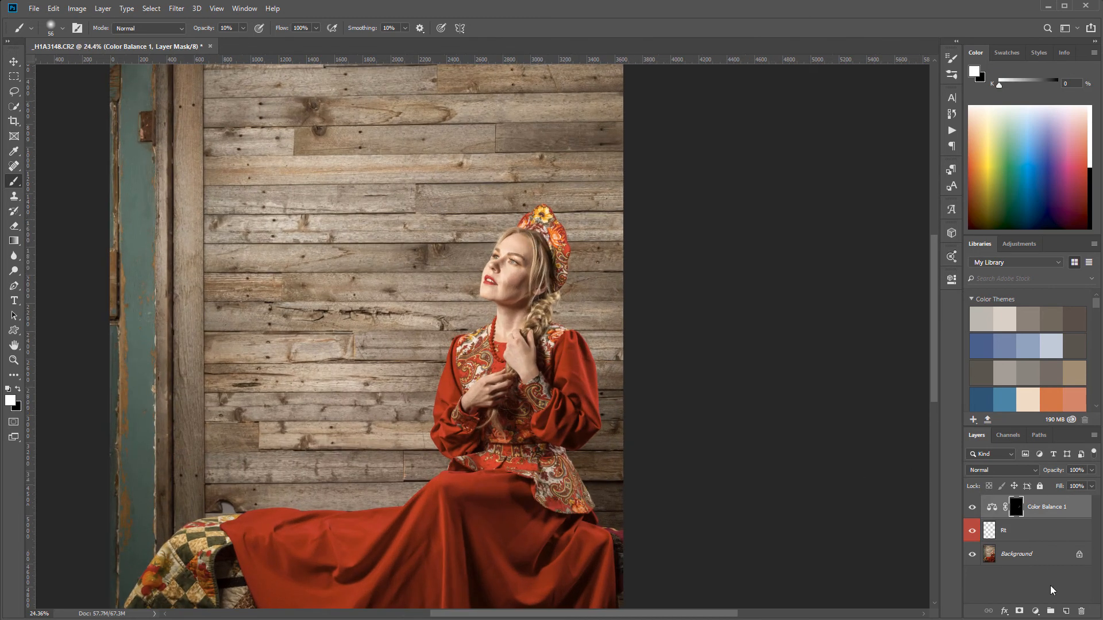
{"action": "left_click", "coordinate": [1036, 611]}
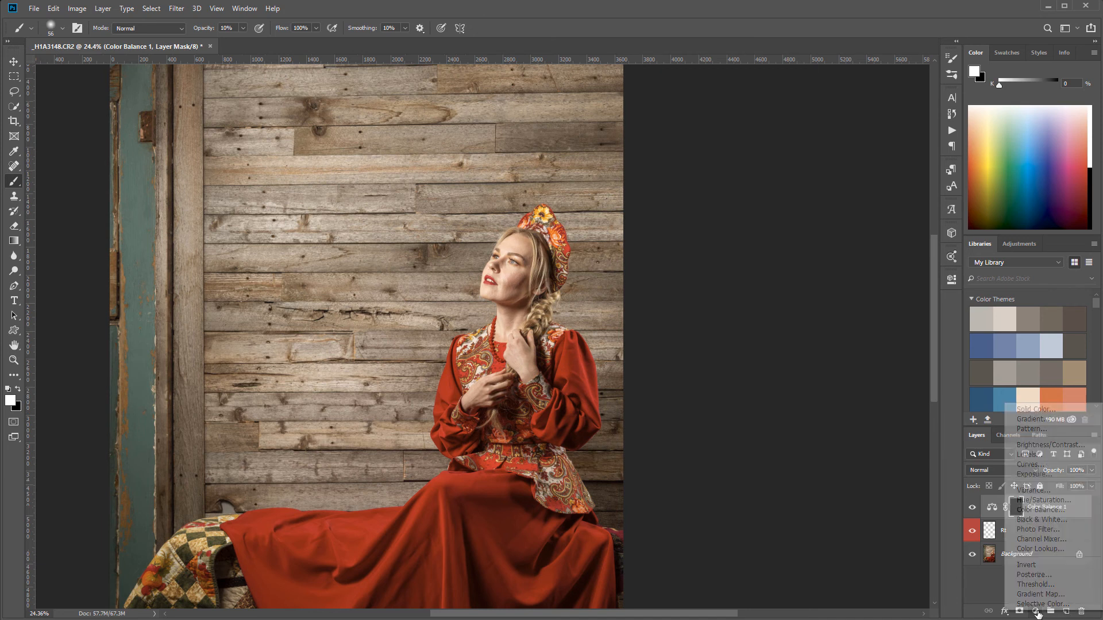
{"action": "left_click", "coordinate": [1051, 467]}
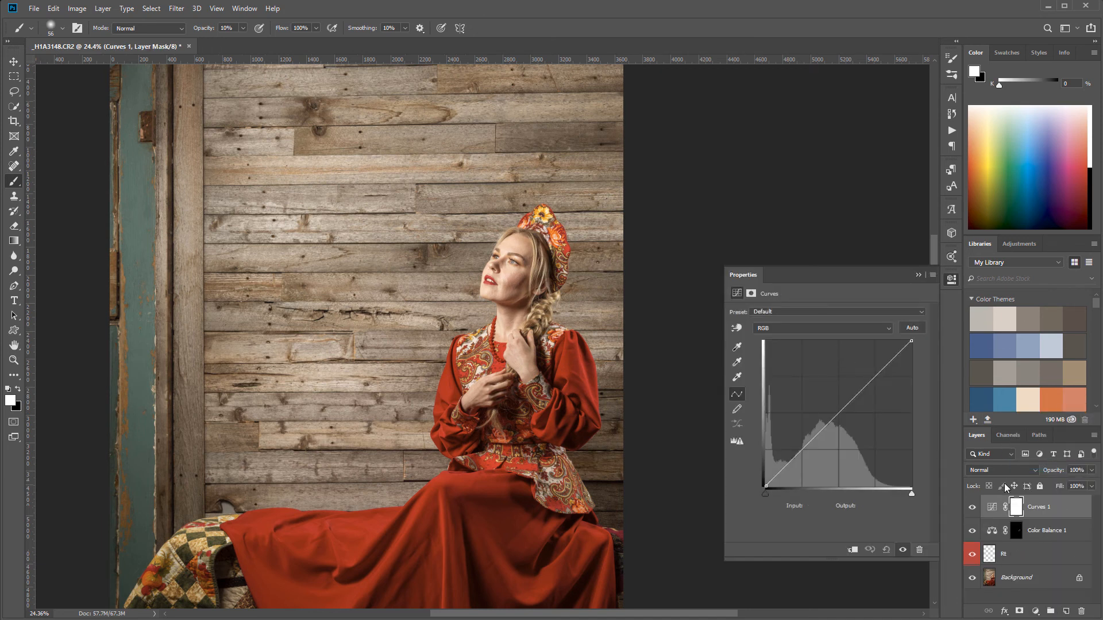
Set the Curves adjustment layer's blend mode to Overlay
{"action": "left_click", "coordinate": [1015, 470]}
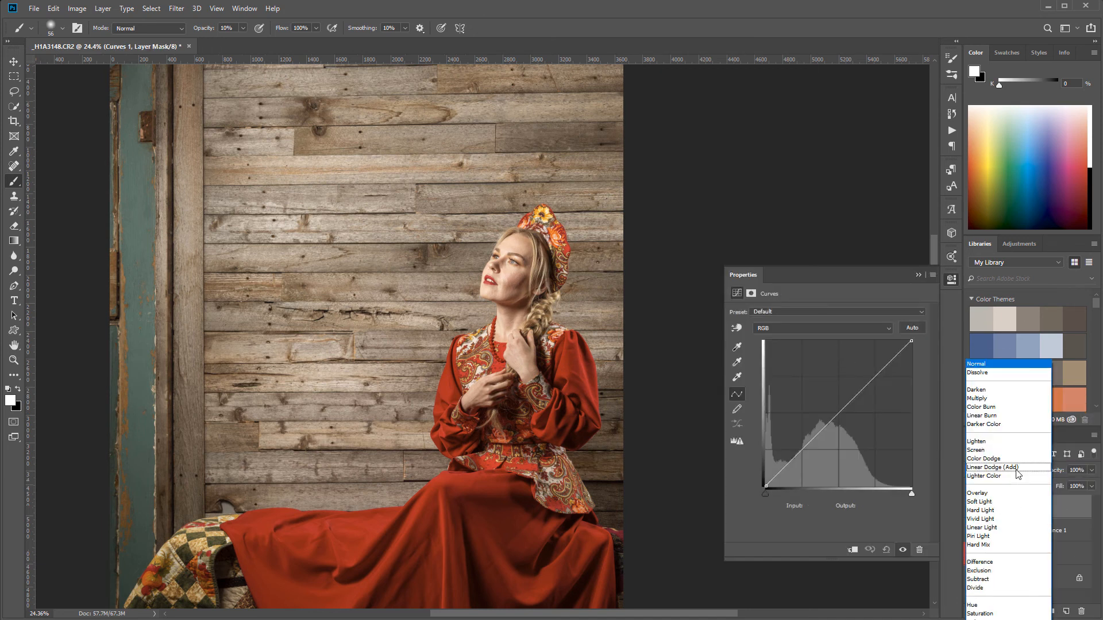
{"action": "left_click", "coordinate": [990, 495]}
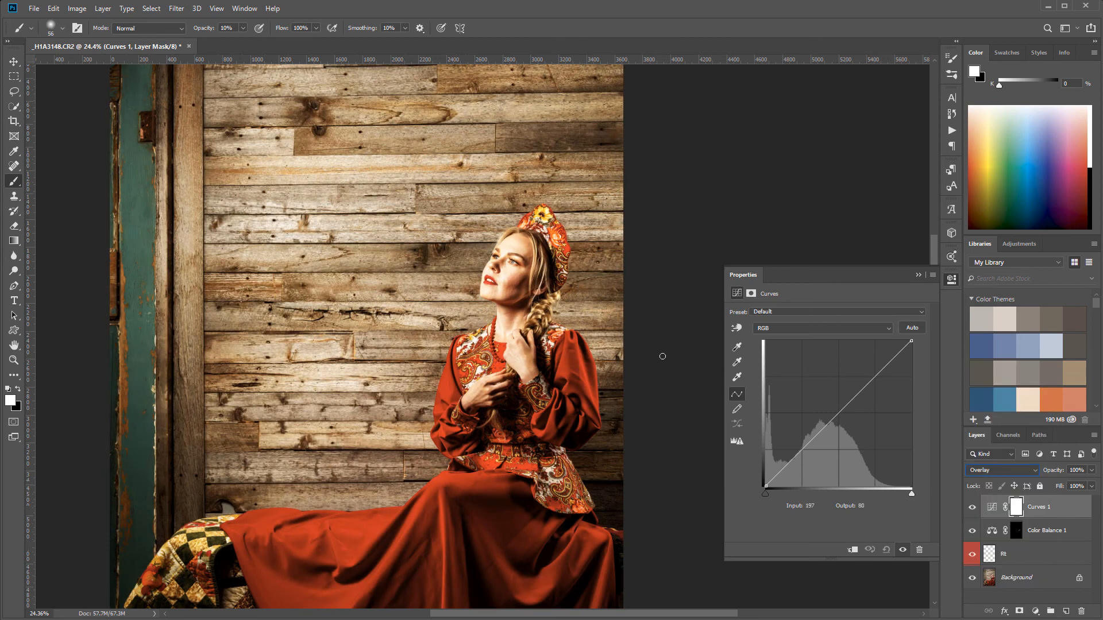
{"action": "left_click", "coordinate": [1017, 470]}
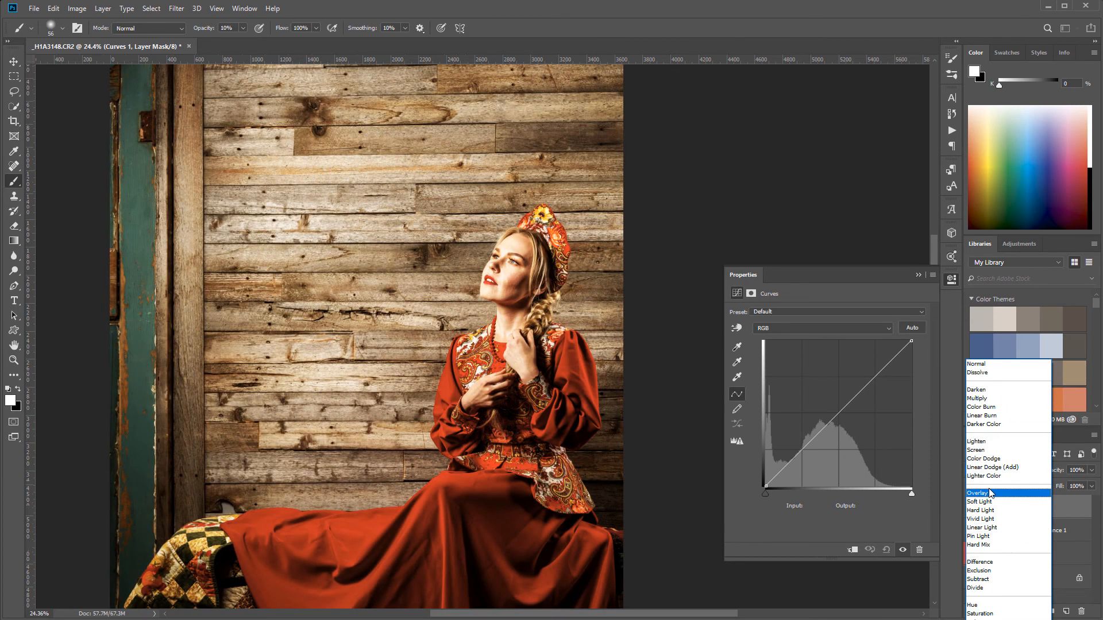
{"action": "left_click", "coordinate": [983, 492]}
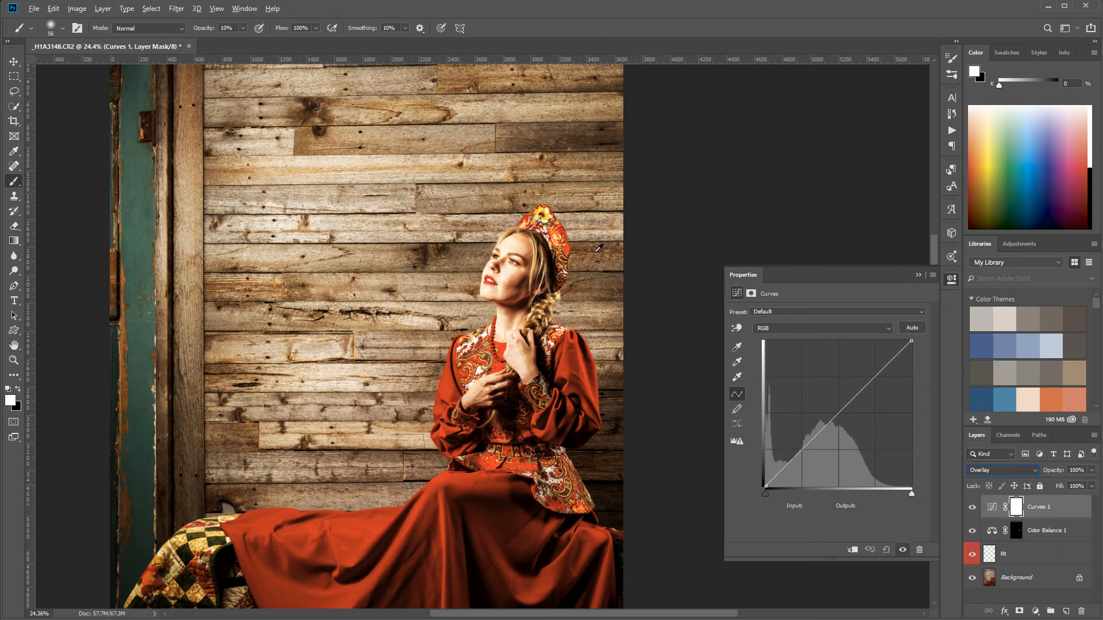
Lift the RGB curve with one point in the shadows at input 69, output 94 and another in the highlights
{"action": "left_click", "coordinate": [8, 61]}
{"action": "scroll", "coordinate": [586, 267], "scroll_direction": "up", "scroll_amount": 5}
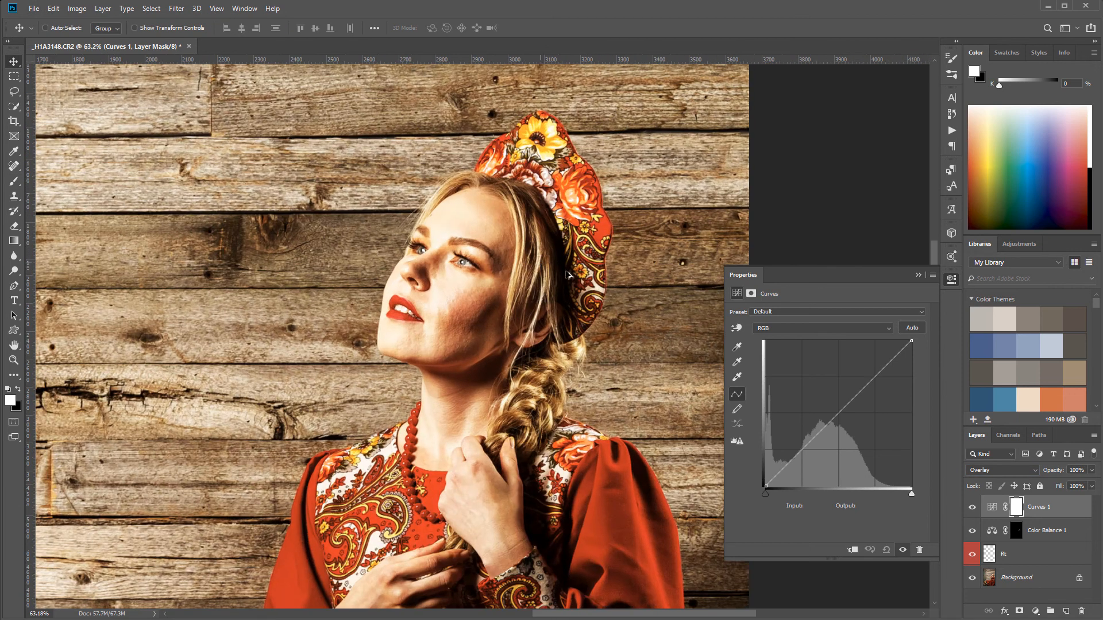
{"action": "mouse_move", "coordinate": [810, 441]}
{"action": "left_mouse_down"}
{"action": "mouse_move", "coordinate": [809, 457]}
{"action": "mouse_move", "coordinate": [805, 437]}
{"action": "left_mouse_up"}
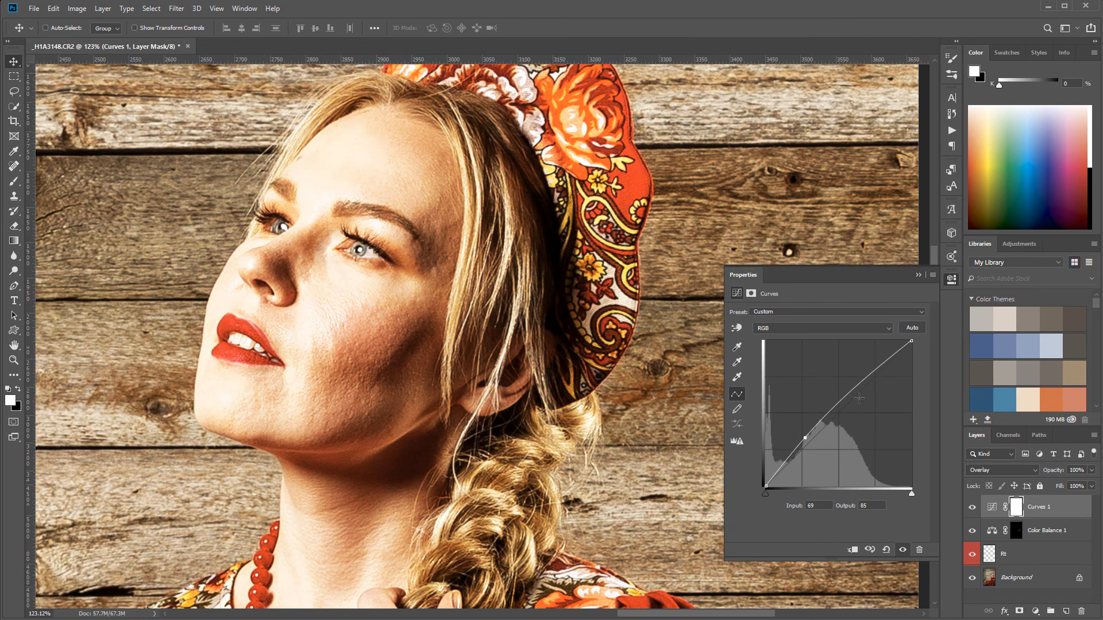
{"action": "mouse_move", "coordinate": [861, 379]}
{"action": "left_mouse_down"}
{"action": "mouse_move", "coordinate": [855, 361]}
{"action": "mouse_move", "coordinate": [878, 413]}
{"action": "mouse_move", "coordinate": [863, 376]}
{"action": "left_mouse_up"}
{"action": "left_click_drag", "start_coordinate": [804, 438], "coordinate": [802, 432]}
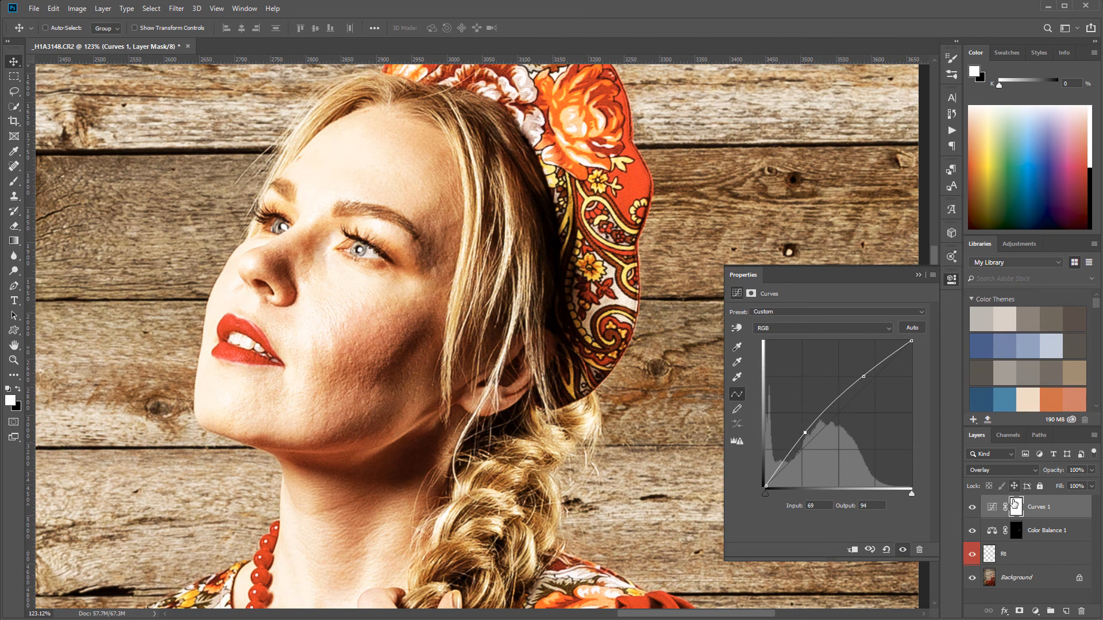
Invert the Curves layer's mask to black and switch to the Brush tool
{"action": "left_click", "coordinate": [1015, 507]}
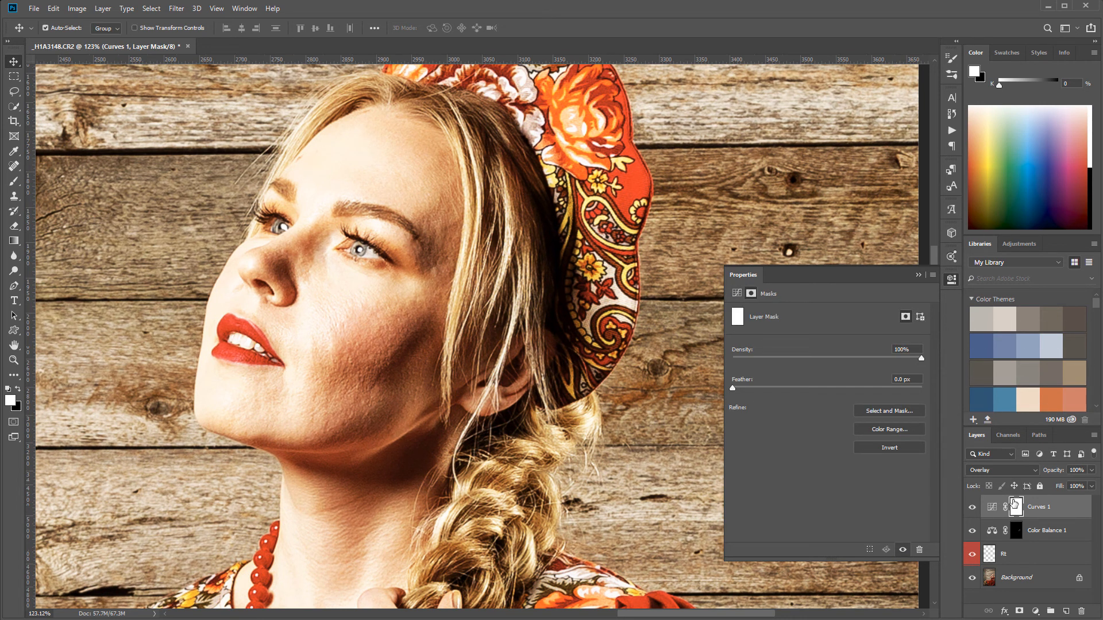
{"action": "key", "text": "ctrl+i"}
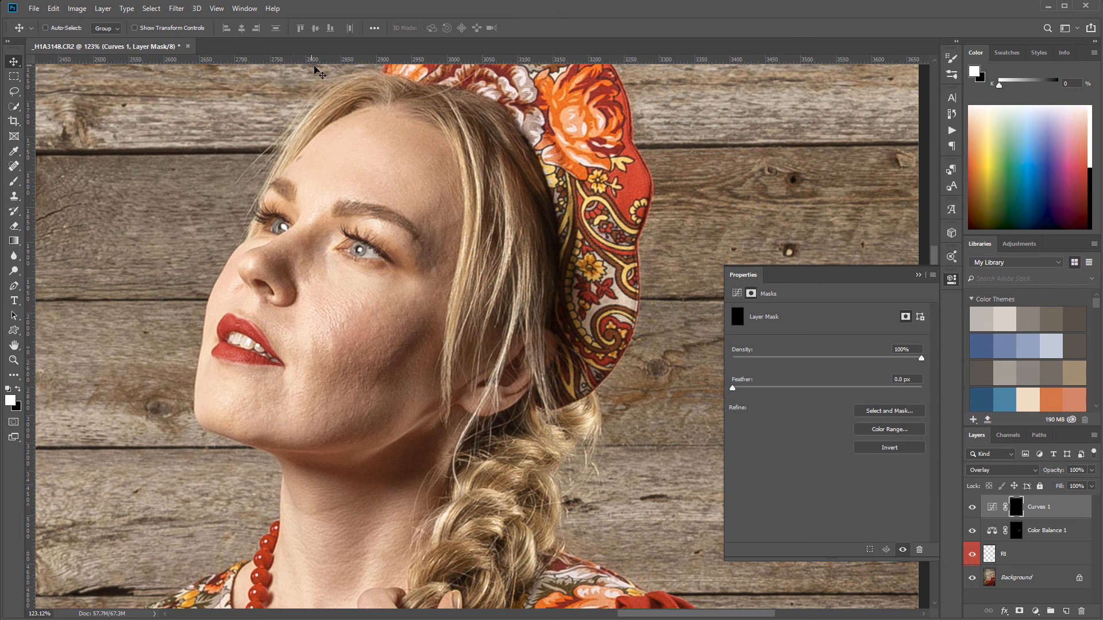
{"action": "left_click", "coordinate": [14, 180]}
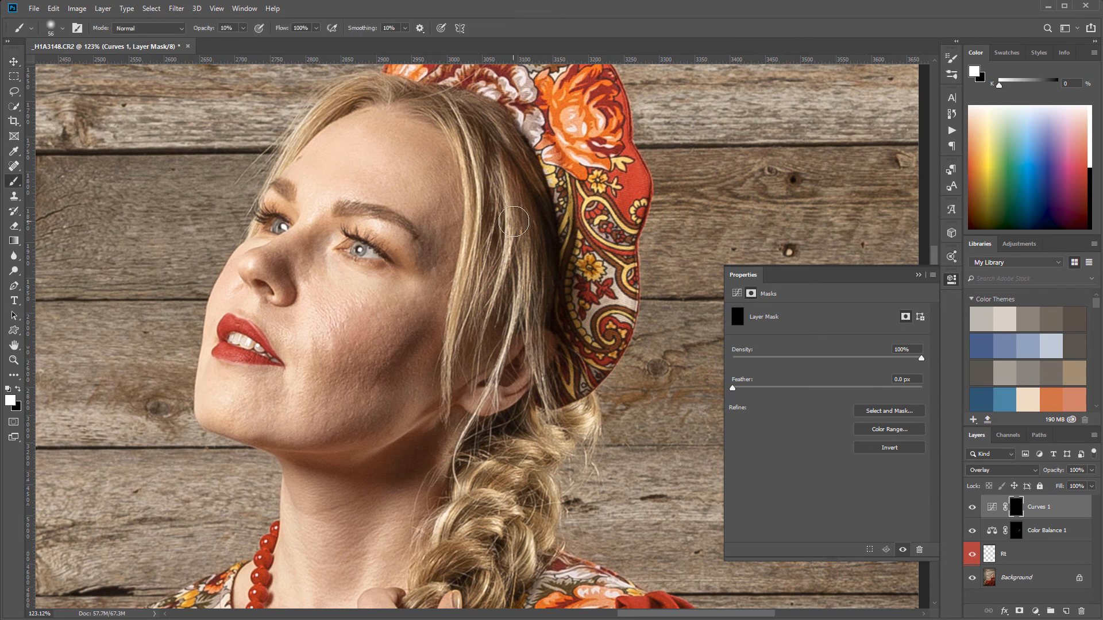
Paint the Curves brightening into the mask at 10% brush opacity over the hair beside the face and the upper braid
{"action": "mouse_move", "coordinate": [489, 154]}
{"action": "left_mouse_down"}
{"action": "mouse_move", "coordinate": [479, 144]}
{"action": "mouse_move", "coordinate": [485, 279]}
{"action": "left_mouse_up"}
{"action": "mouse_move", "coordinate": [478, 157]}
{"action": "left_mouse_down"}
{"action": "mouse_move", "coordinate": [499, 194]}
{"action": "mouse_move", "coordinate": [493, 292]}
{"action": "mouse_move", "coordinate": [484, 148]}
{"action": "mouse_move", "coordinate": [516, 296]}
{"action": "mouse_move", "coordinate": [530, 206]}
{"action": "mouse_move", "coordinate": [508, 145]}
{"action": "mouse_move", "coordinate": [521, 282]}
{"action": "left_mouse_up"}
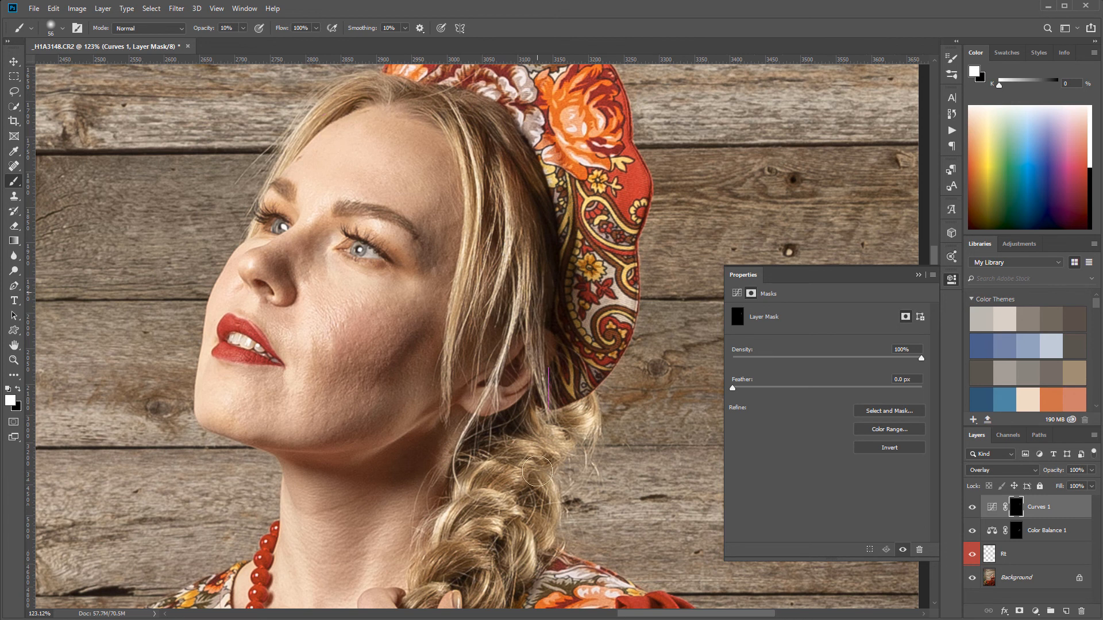
{"action": "mouse_move", "coordinate": [509, 469]}
{"action": "left_mouse_down"}
{"action": "mouse_move", "coordinate": [485, 472]}
{"action": "mouse_move", "coordinate": [519, 462]}
{"action": "mouse_move", "coordinate": [508, 542]}
{"action": "left_mouse_up"}
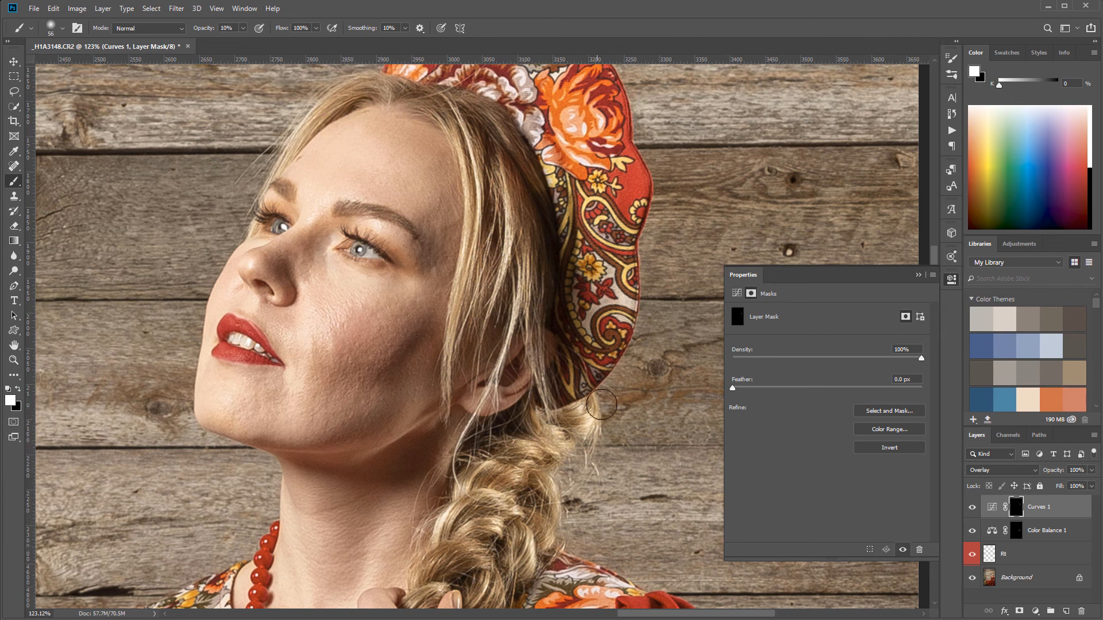
{"action": "left_click_drag", "start_coordinate": [606, 421], "coordinate": [566, 132]}
{"action": "mouse_move", "coordinate": [492, 175]}
{"action": "left_mouse_down"}
{"action": "mouse_move", "coordinate": [472, 204]}
{"action": "mouse_move", "coordinate": [474, 248]}
{"action": "left_mouse_up"}
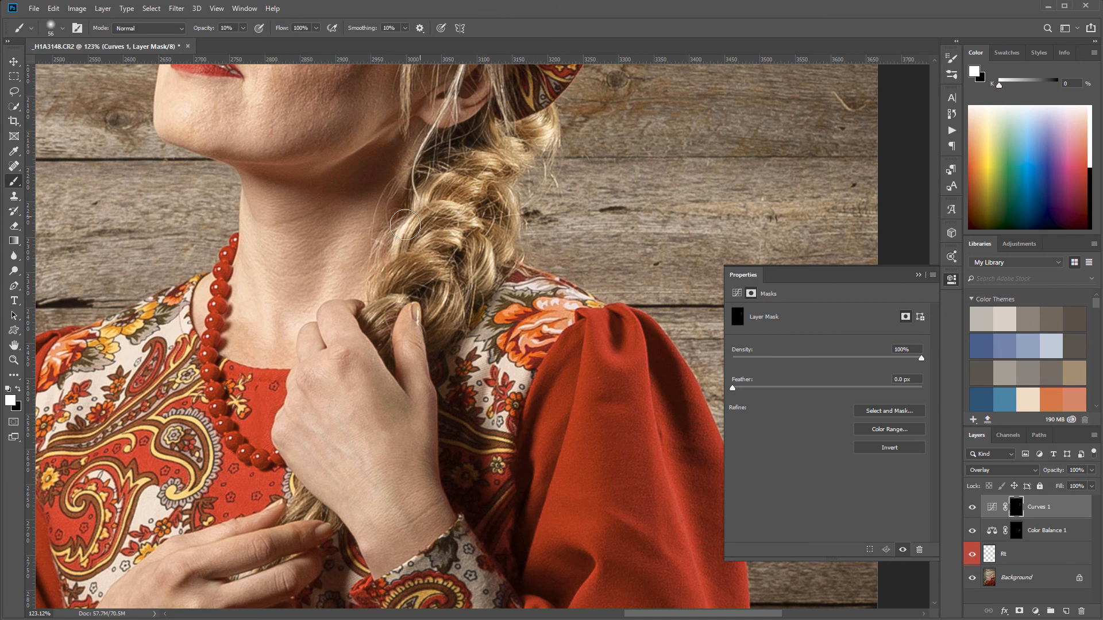
Brush the brightening into the mask along the braid above the hand and over the hair at the crown
{"action": "left_click_drag", "start_coordinate": [385, 280], "coordinate": [383, 283]}
{"action": "left_click_drag", "start_coordinate": [495, 262], "coordinate": [441, 311]}
{"action": "left_click_drag", "start_coordinate": [416, 266], "coordinate": [377, 322]}
{"action": "left_click_drag", "start_coordinate": [503, 153], "coordinate": [491, 395]}
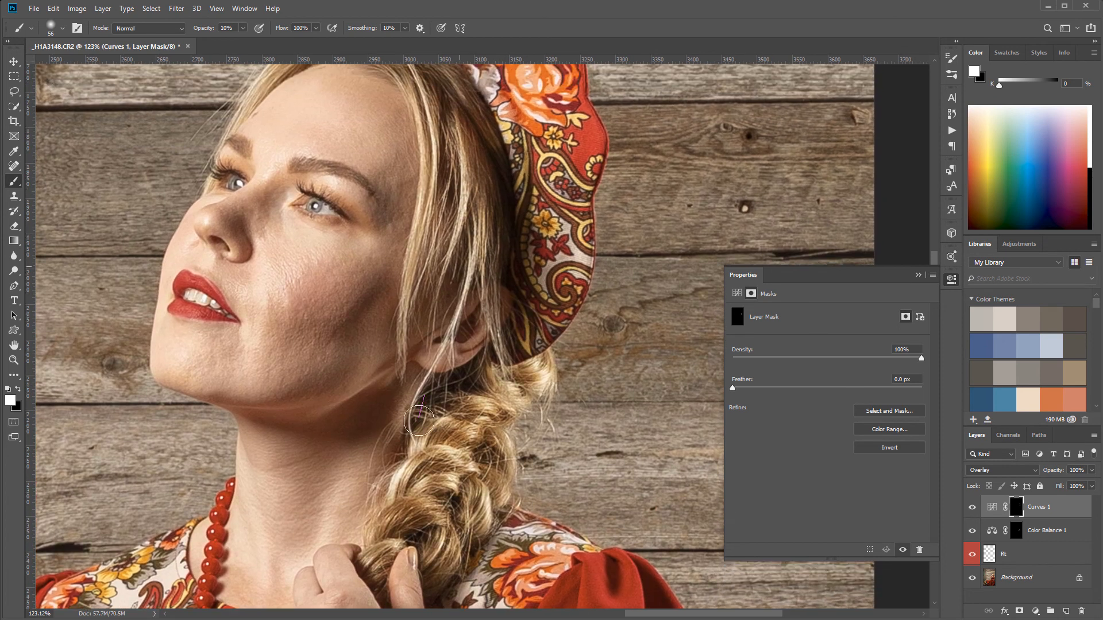
{"action": "left_click_drag", "start_coordinate": [497, 329], "coordinate": [560, 490]}
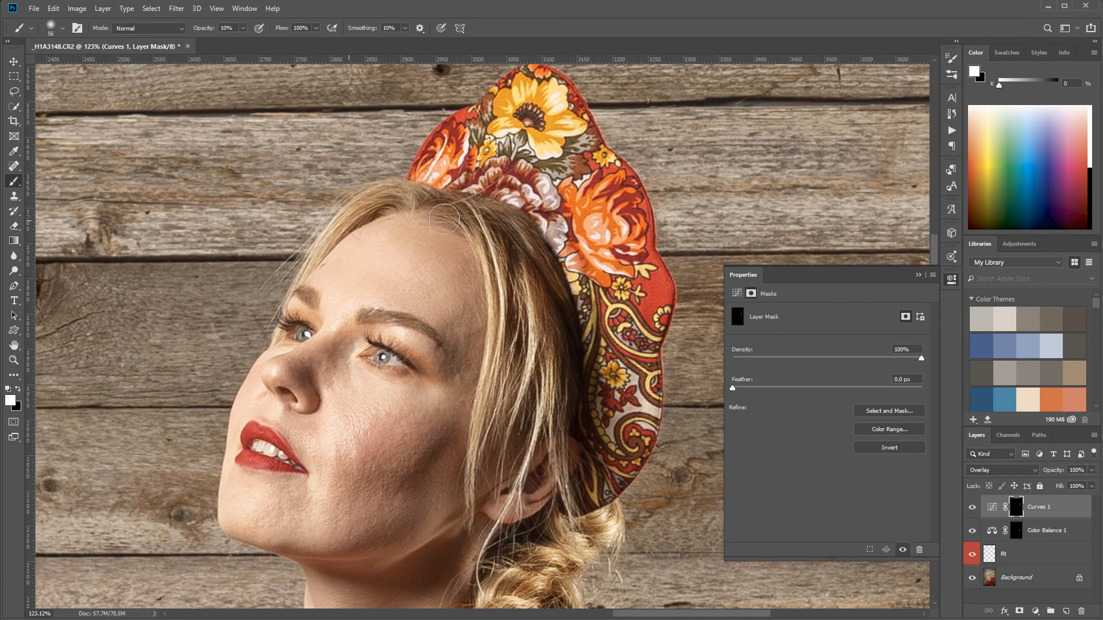
{"action": "left_click_drag", "start_coordinate": [548, 339], "coordinate": [566, 125]}
Paint the brightening into the mask over the braid between the hands and its loose end below them
{"action": "mouse_move", "coordinate": [402, 552]}
{"action": "left_mouse_down"}
{"action": "mouse_move", "coordinate": [423, 252]}
{"action": "mouse_move", "coordinate": [438, 305]}
{"action": "left_mouse_up"}
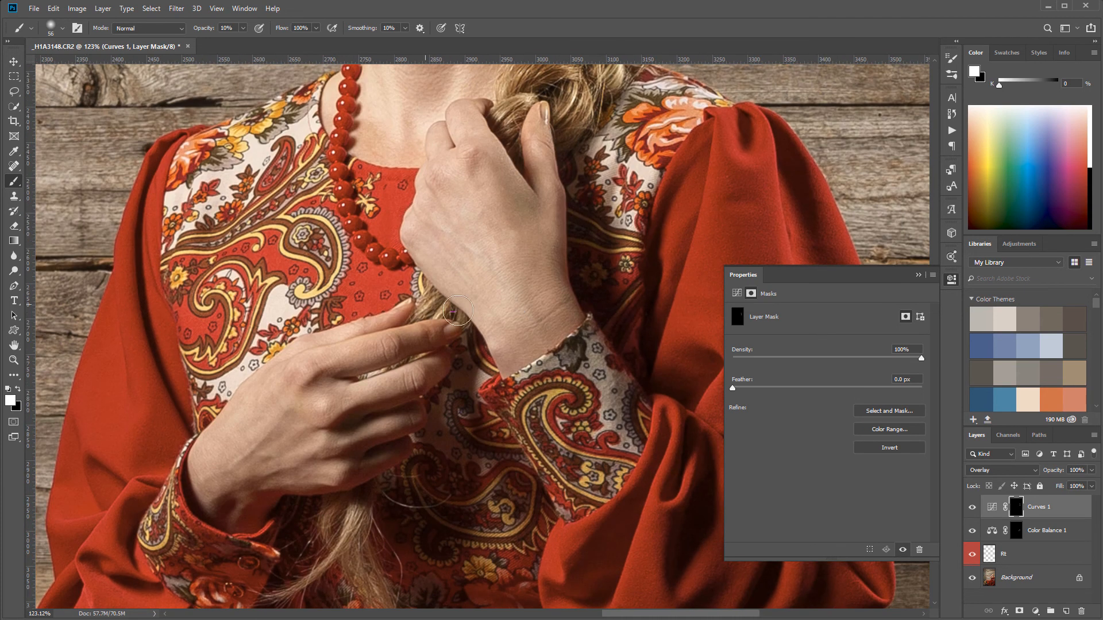
{"action": "mouse_move", "coordinate": [433, 459]}
{"action": "left_mouse_down"}
{"action": "mouse_move", "coordinate": [512, 202]}
{"action": "mouse_move", "coordinate": [523, 210]}
{"action": "left_mouse_up"}
{"action": "mouse_move", "coordinate": [448, 257]}
{"action": "left_mouse_down"}
{"action": "mouse_move", "coordinate": [478, 354]}
{"action": "mouse_move", "coordinate": [512, 412]}
{"action": "left_mouse_up"}
{"action": "left_click_drag", "start_coordinate": [559, 216], "coordinate": [546, 505]}
{"action": "mouse_move", "coordinate": [568, 332]}
{"action": "left_mouse_down"}
{"action": "mouse_move", "coordinate": [486, 397]}
{"action": "mouse_move", "coordinate": [480, 458]}
{"action": "left_mouse_up"}
Compare the hair with and without the Curves layer and check the effect in the whole portrait
{"action": "left_click", "coordinate": [972, 507]}
{"action": "left_click", "coordinate": [972, 507]}
{"action": "left_click", "coordinate": [972, 507]}
{"action": "left_click", "coordinate": [972, 507]}
{"action": "left_click", "coordinate": [973, 507]}
{"action": "left_click", "coordinate": [972, 507]}
{"action": "scroll", "coordinate": [474, 322], "scroll_direction": "down", "scroll_amount": 5}
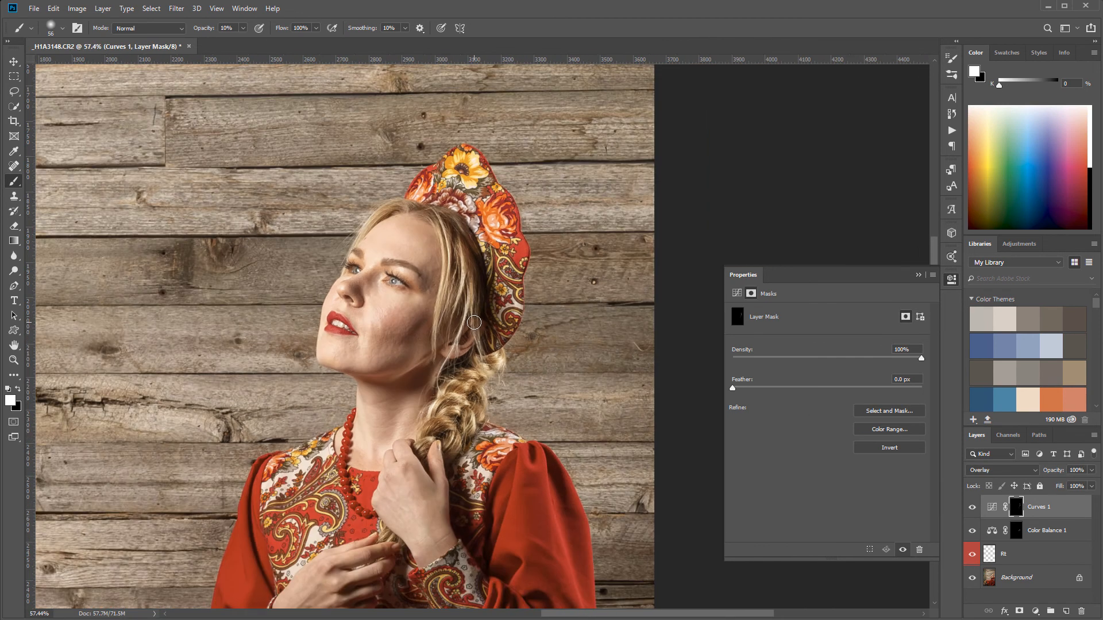
{"action": "scroll", "coordinate": [635, 326], "scroll_direction": "down", "scroll_amount": 5}
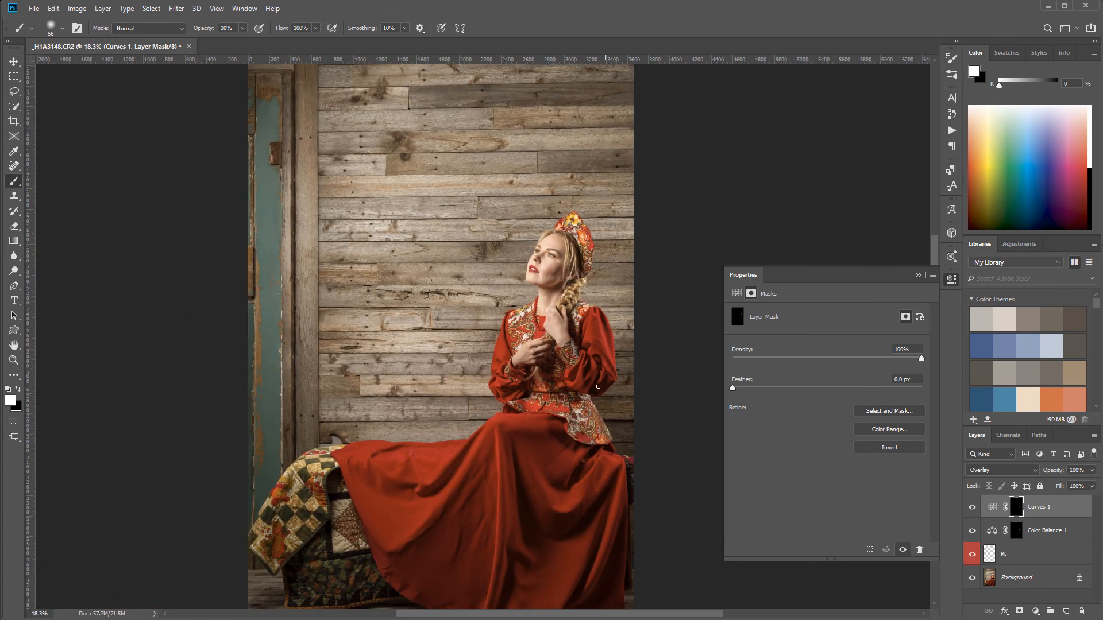
{"action": "scroll", "coordinate": [603, 342], "scroll_direction": "down", "scroll_amount": 1}
{"action": "scroll", "coordinate": [530, 231], "scroll_direction": "down", "scroll_amount": 2}
{"action": "left_click_drag", "start_coordinate": [530, 231], "coordinate": [530, 316]}
On the Rt layer, heal the uneven skin on the cheek beside the mouth with a 30 px Spot Healing Brush
{"action": "scroll", "coordinate": [531, 295], "scroll_direction": "up", "scroll_amount": 20}
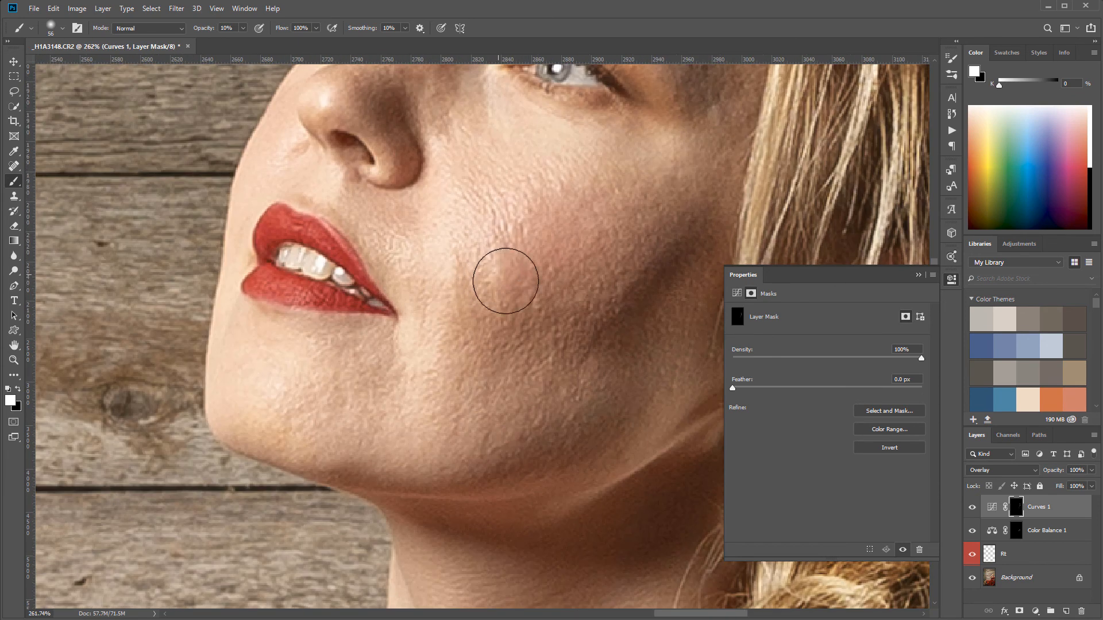
{"action": "left_click", "coordinate": [989, 554]}
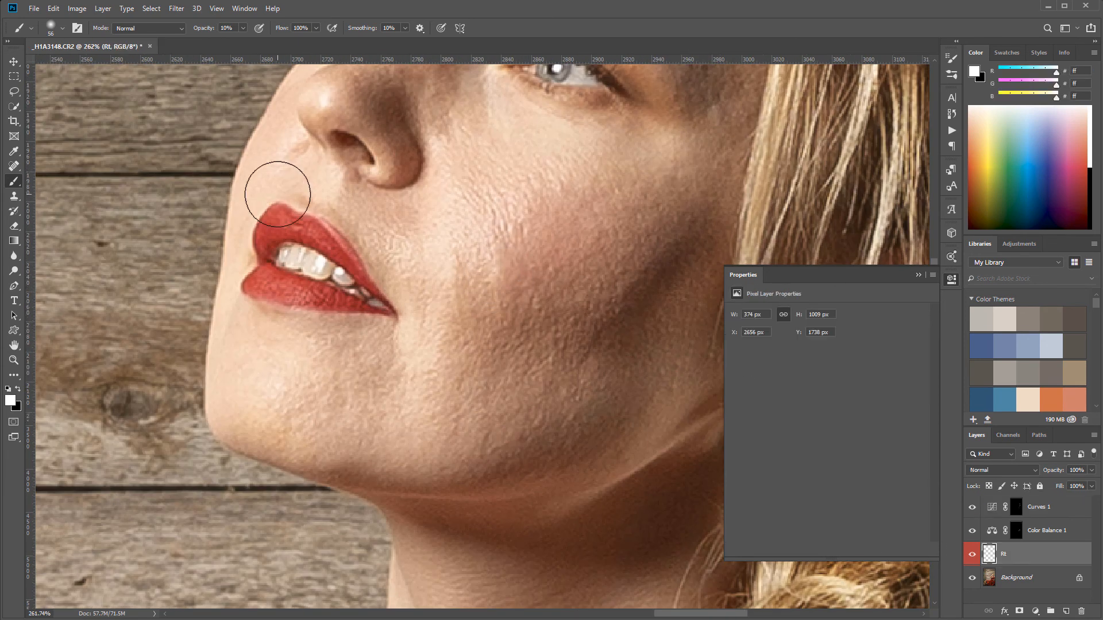
{"action": "left_click", "coordinate": [14, 166]}
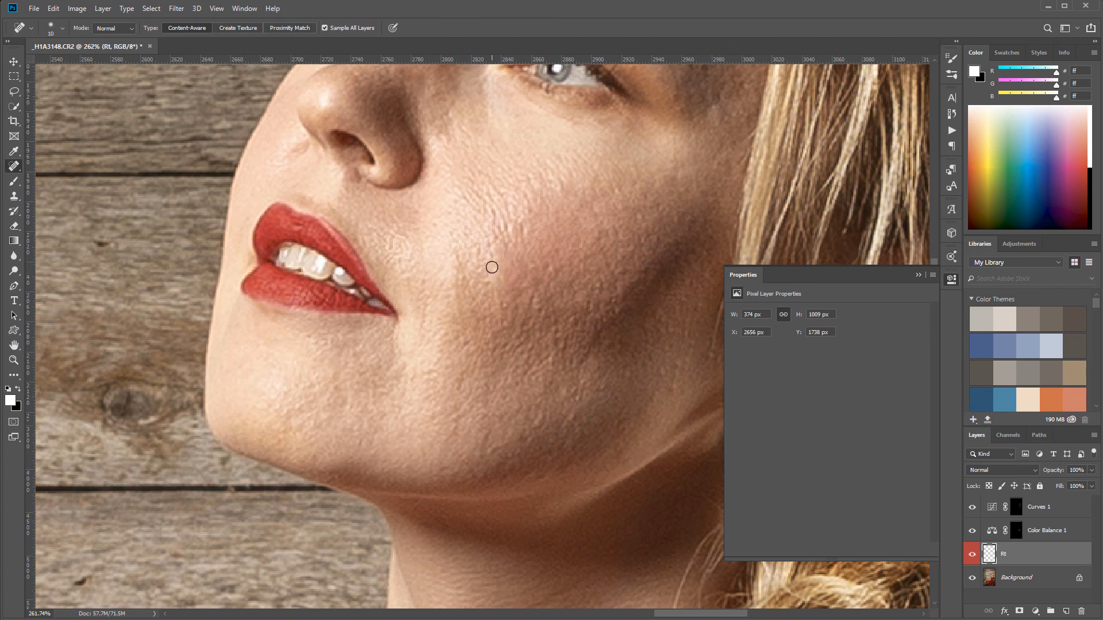
{"action": "key", "text": "bracketright"}
{"action": "key", "text": "bracketright"}
{"action": "key", "text": "bracketright"}
{"action": "mouse_move", "coordinate": [487, 233]}
{"action": "left_mouse_down"}
{"action": "mouse_move", "coordinate": [511, 298]}
{"action": "mouse_move", "coordinate": [505, 322]}
{"action": "left_mouse_up"}
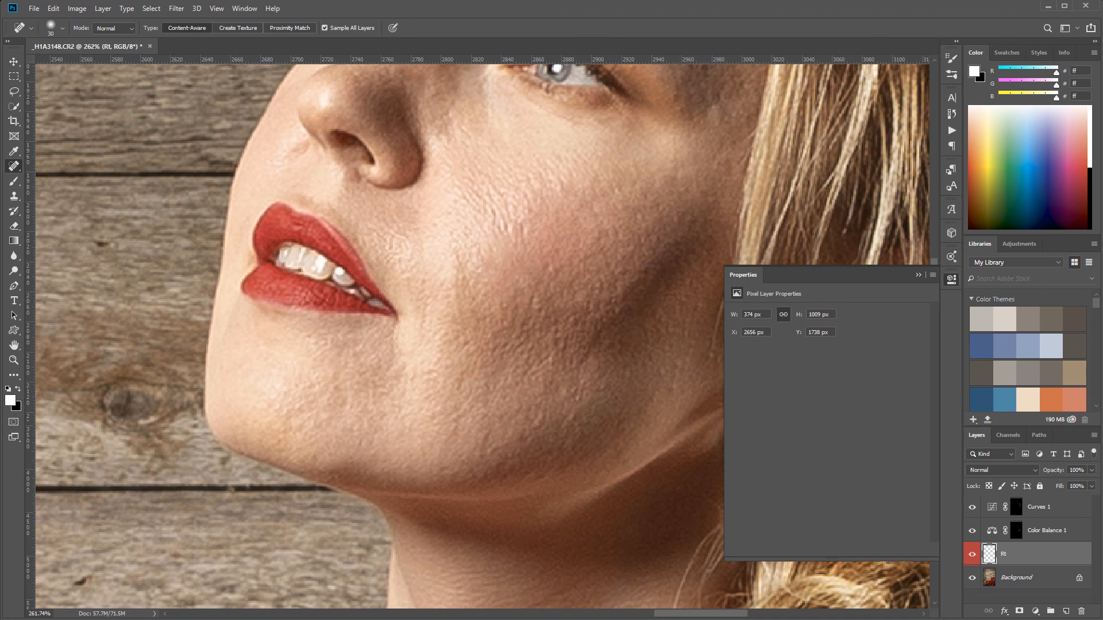
Collapse the Properties and Histogram panels, and dock the Navigator enlarged in the Color panel group
{"action": "left_click", "coordinate": [951, 279]}
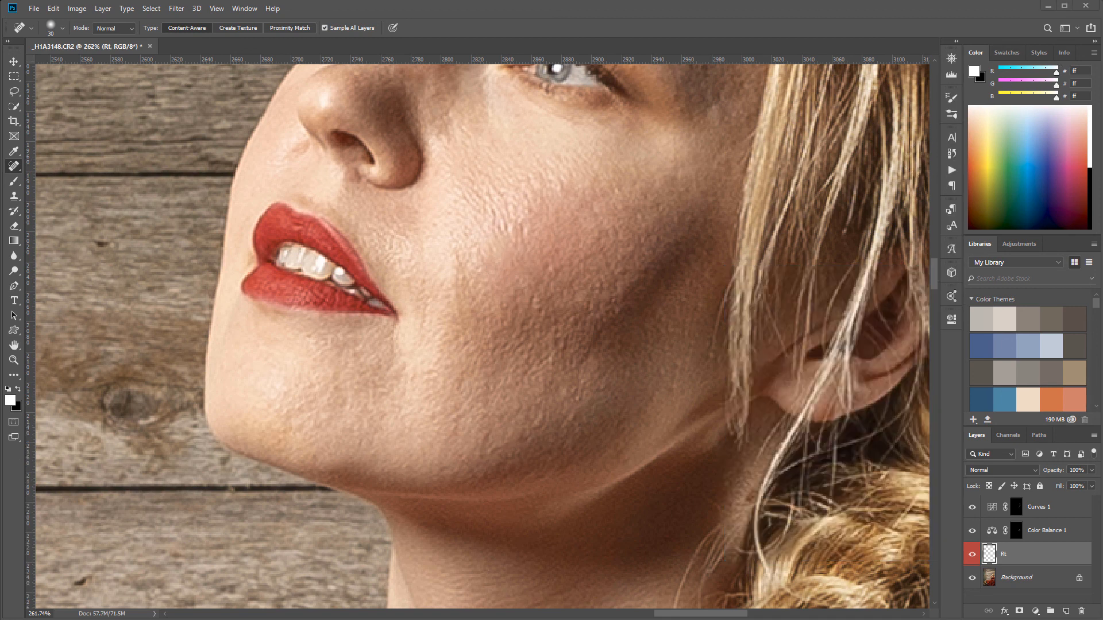
{"action": "left_click", "coordinate": [951, 60]}
{"action": "left_click_drag", "start_coordinate": [835, 53], "coordinate": [1004, 50]}
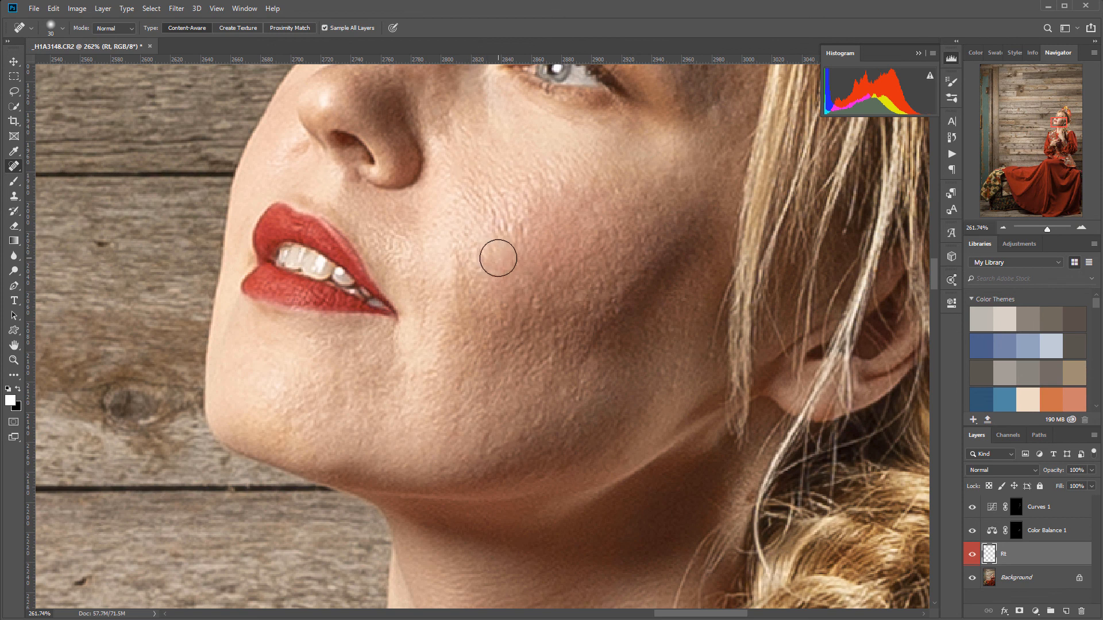
{"action": "scroll", "coordinate": [615, 226], "scroll_direction": "down", "scroll_amount": 3}
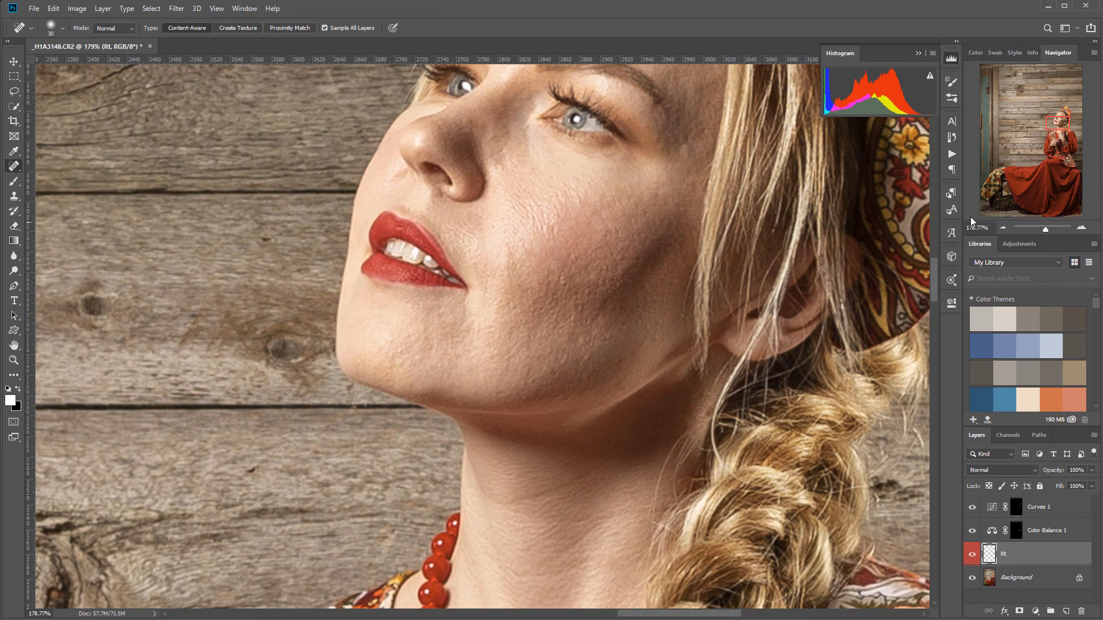
{"action": "scroll", "coordinate": [645, 386], "scroll_direction": "down", "scroll_amount": 3}
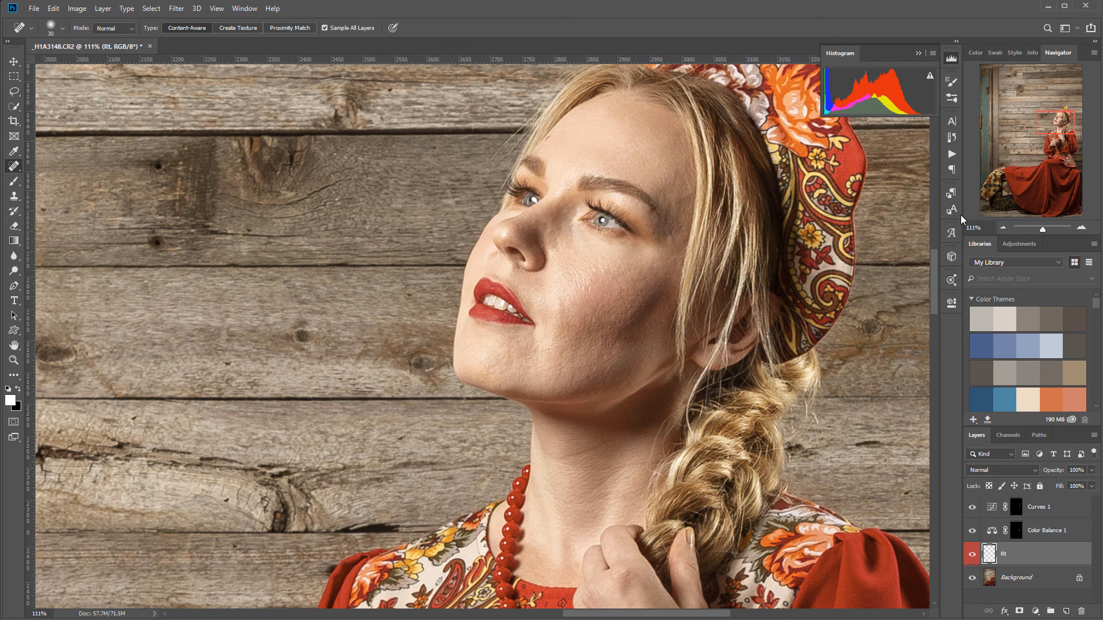
{"action": "left_click_drag", "start_coordinate": [962, 214], "coordinate": [932, 215]}
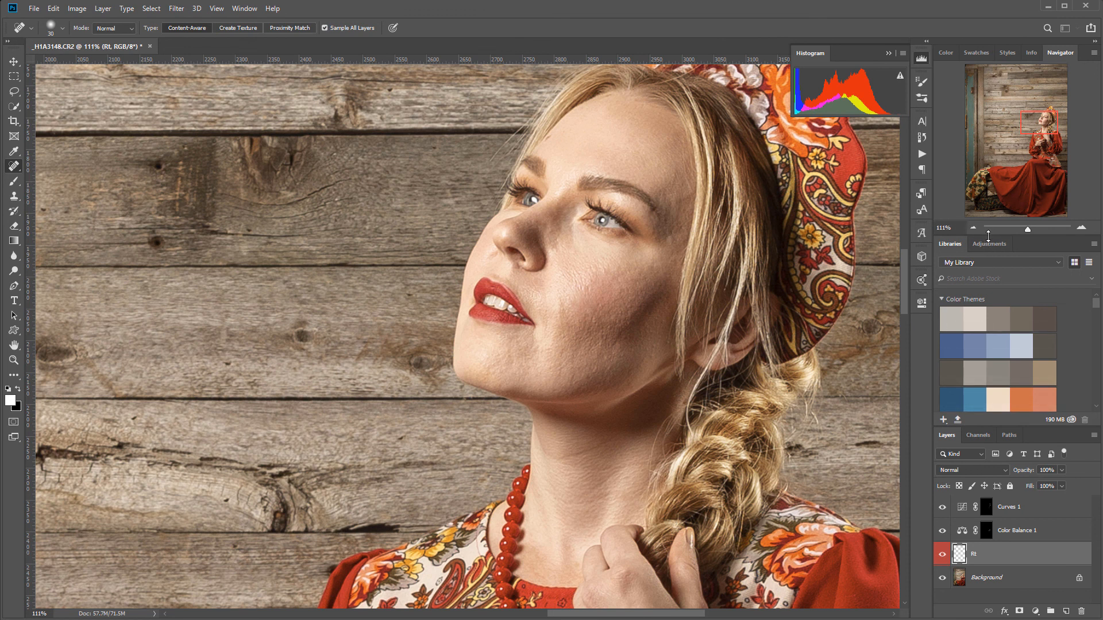
{"action": "left_click_drag", "start_coordinate": [988, 235], "coordinate": [990, 290]}
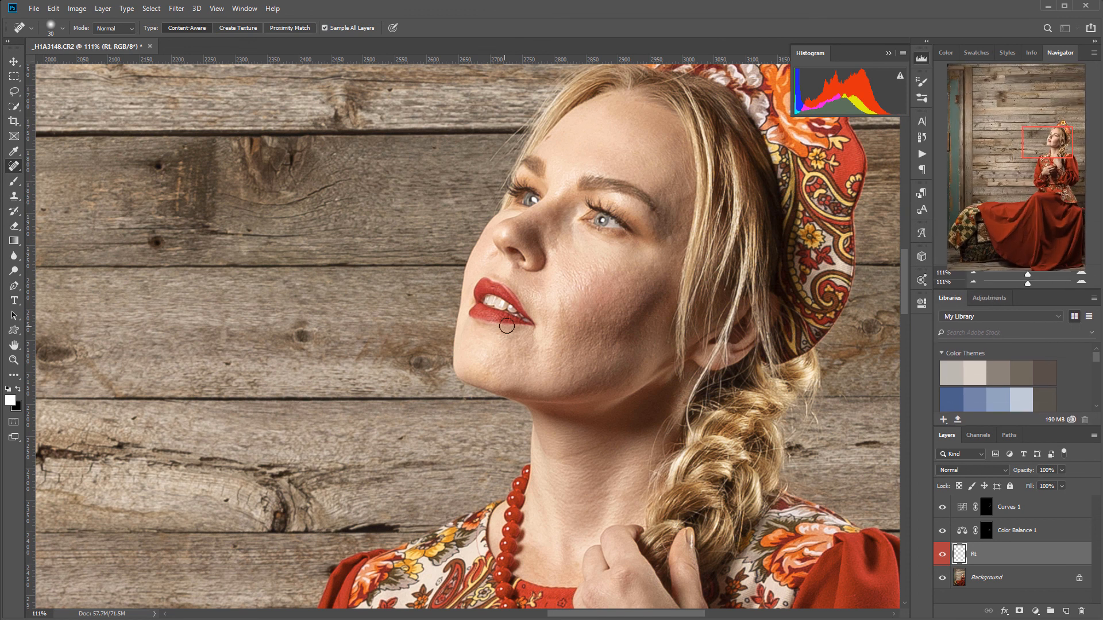
{"action": "key", "text": "ctrl+0"}
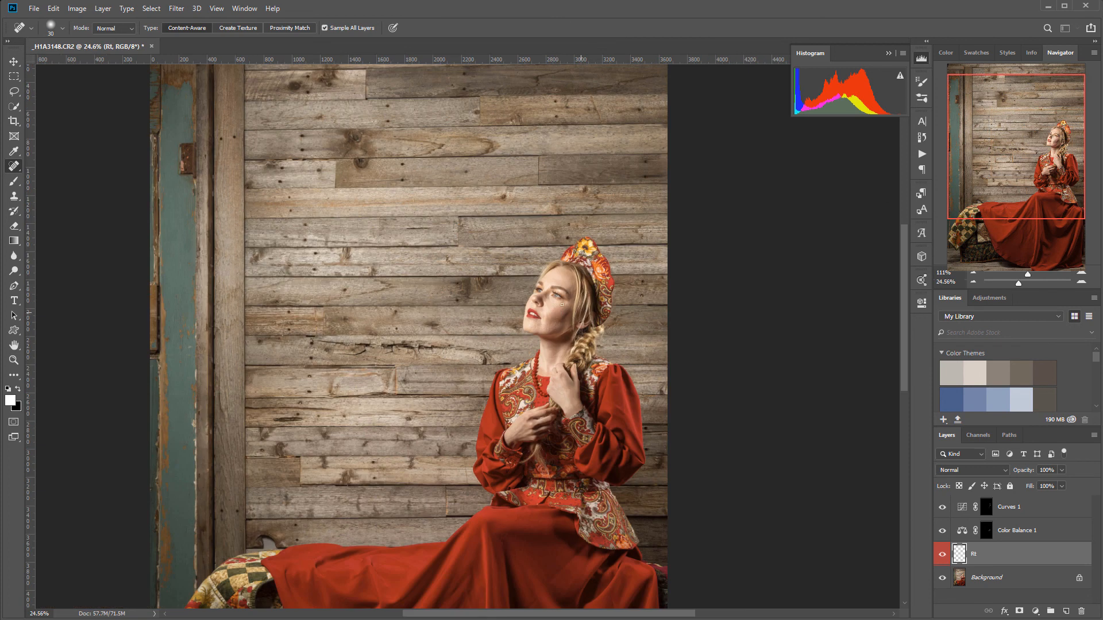
{"action": "scroll", "coordinate": [558, 307], "scroll_direction": "up", "scroll_amount": 9}
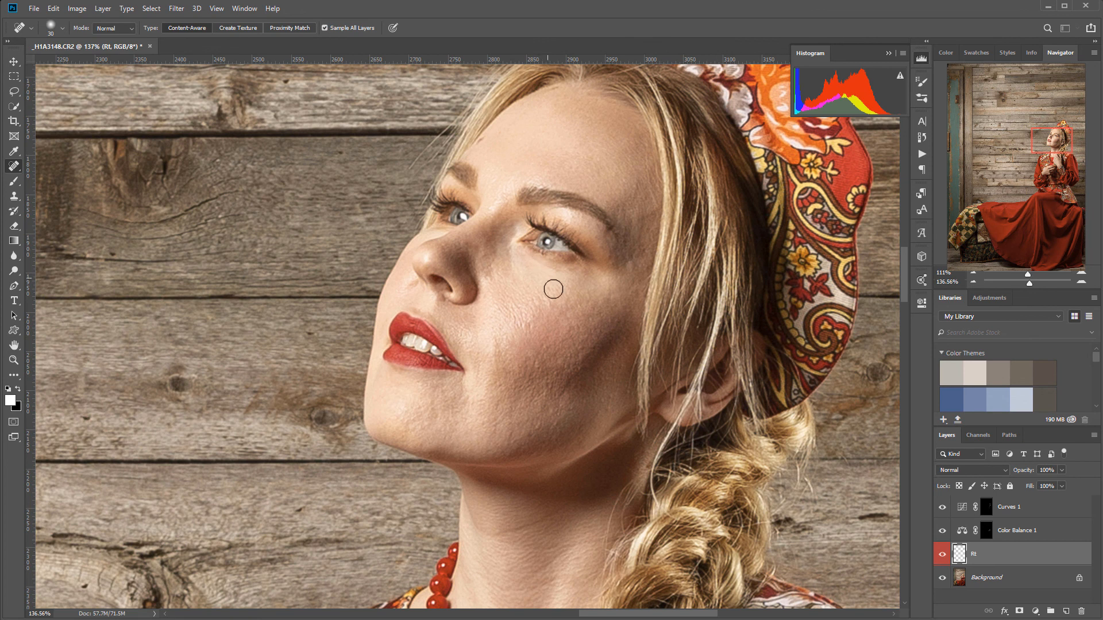
{"action": "scroll", "coordinate": [556, 289], "scroll_direction": "up", "scroll_amount": 3}
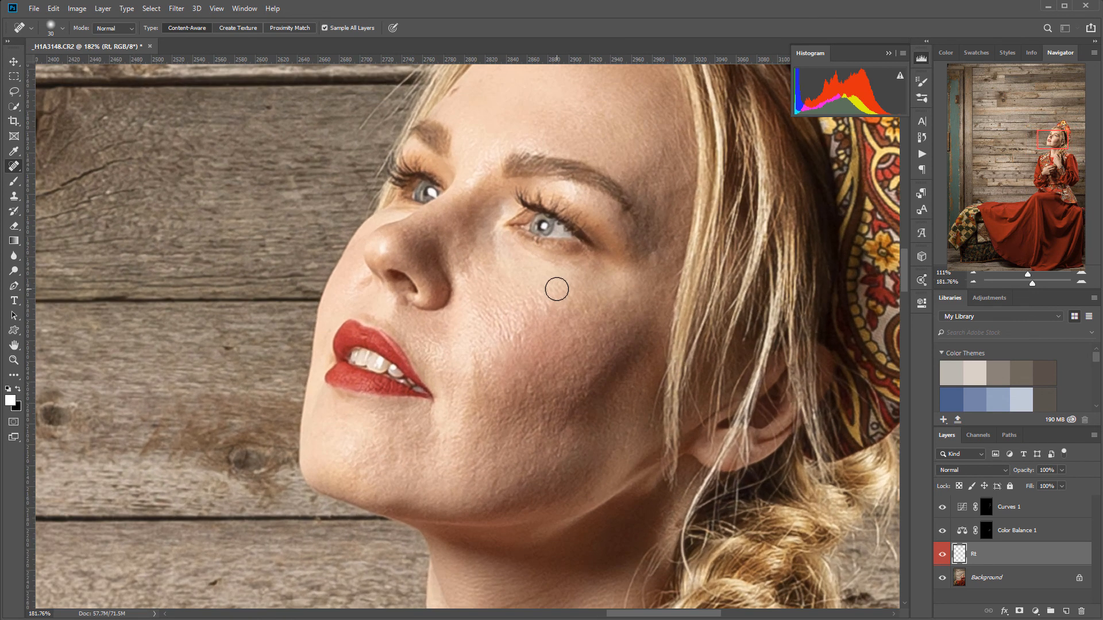
{"action": "left_click_drag", "start_coordinate": [519, 346], "coordinate": [663, 238]}
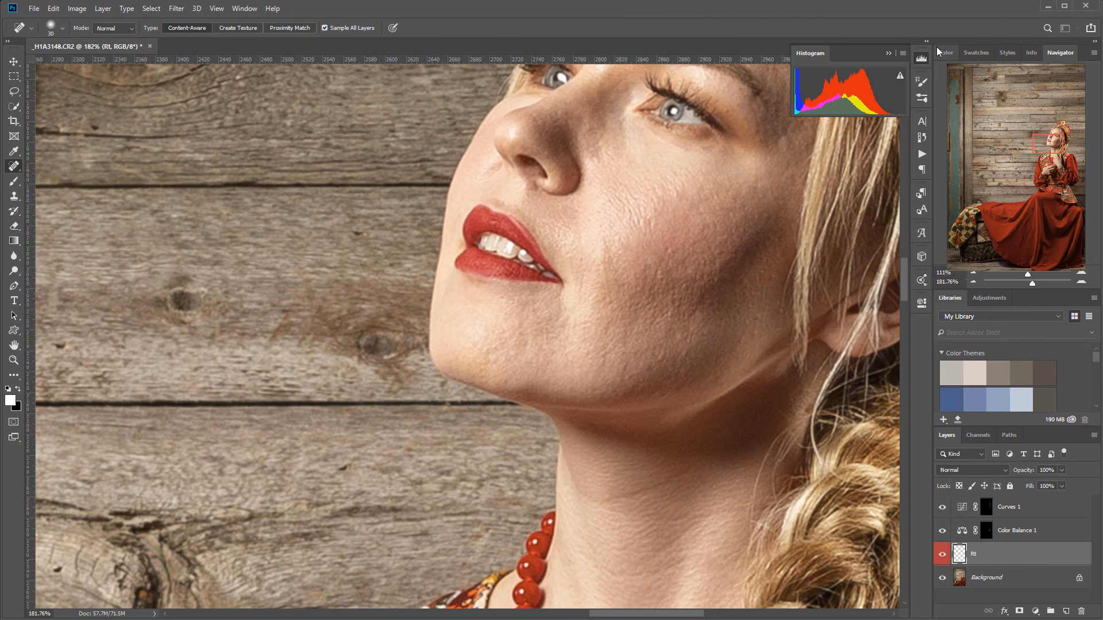
{"action": "left_click", "coordinate": [921, 60]}
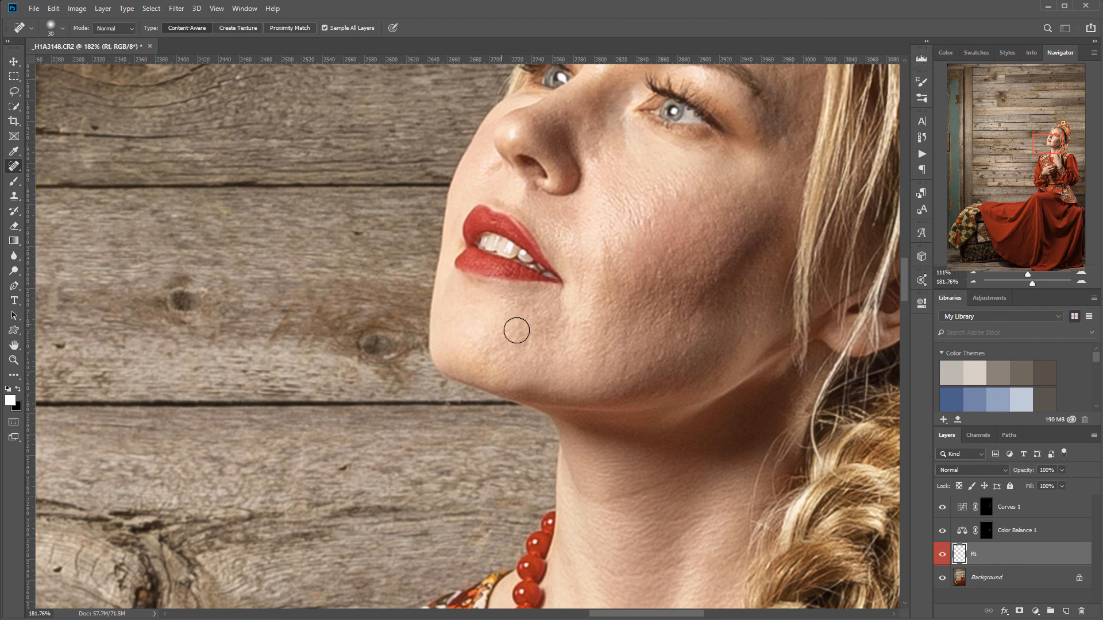
Label the Color Balance 1 and Curves 1 layers orange
{"action": "left_click_drag", "start_coordinate": [584, 328], "coordinate": [518, 575]}
{"action": "left_click_drag", "start_coordinate": [564, 297], "coordinate": [488, 205]}
{"action": "scroll", "coordinate": [500, 267], "scroll_direction": "down", "scroll_amount": 14}
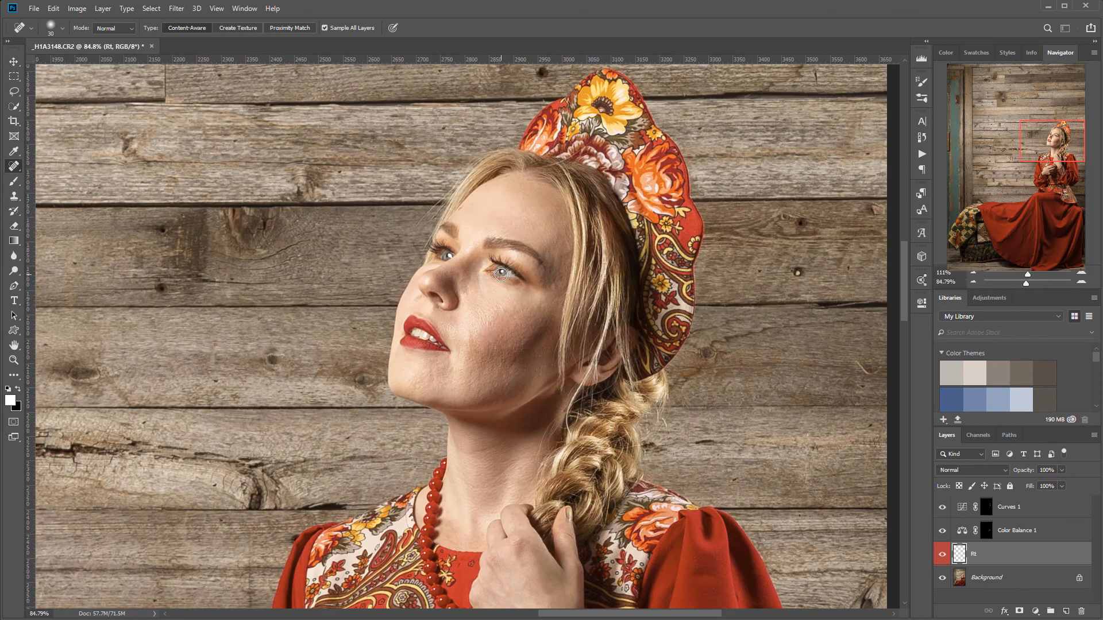
{"action": "left_click_drag", "start_coordinate": [520, 383], "coordinate": [632, 301]}
{"action": "scroll", "coordinate": [725, 413], "scroll_direction": "down", "scroll_amount": 5}
{"action": "left_click", "coordinate": [1057, 528]}
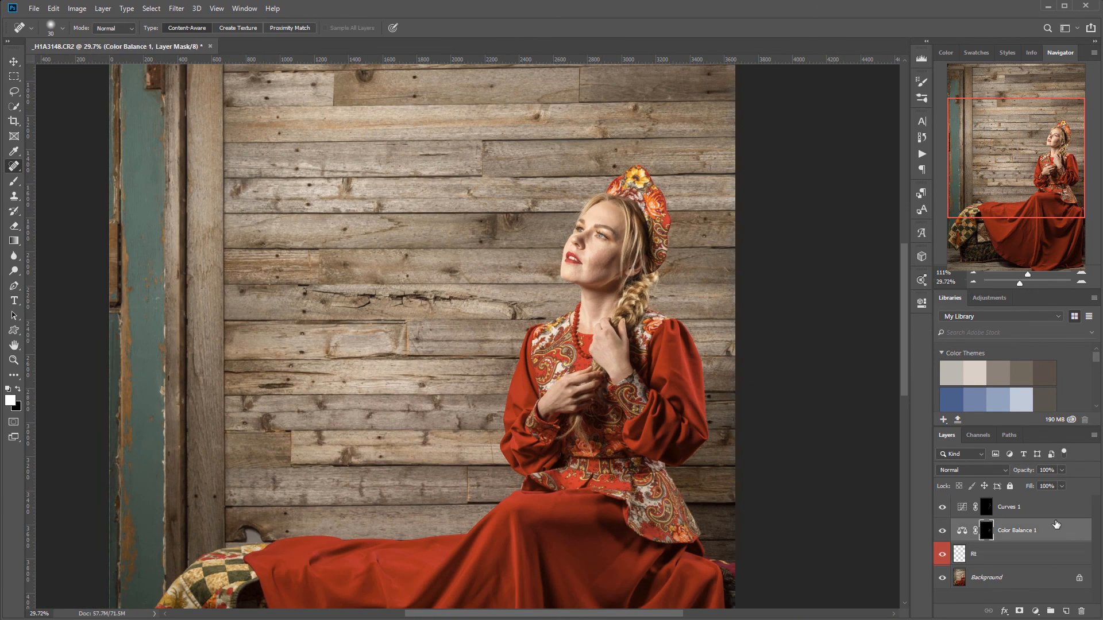
{"action": "right_click", "coordinate": [1053, 531]}
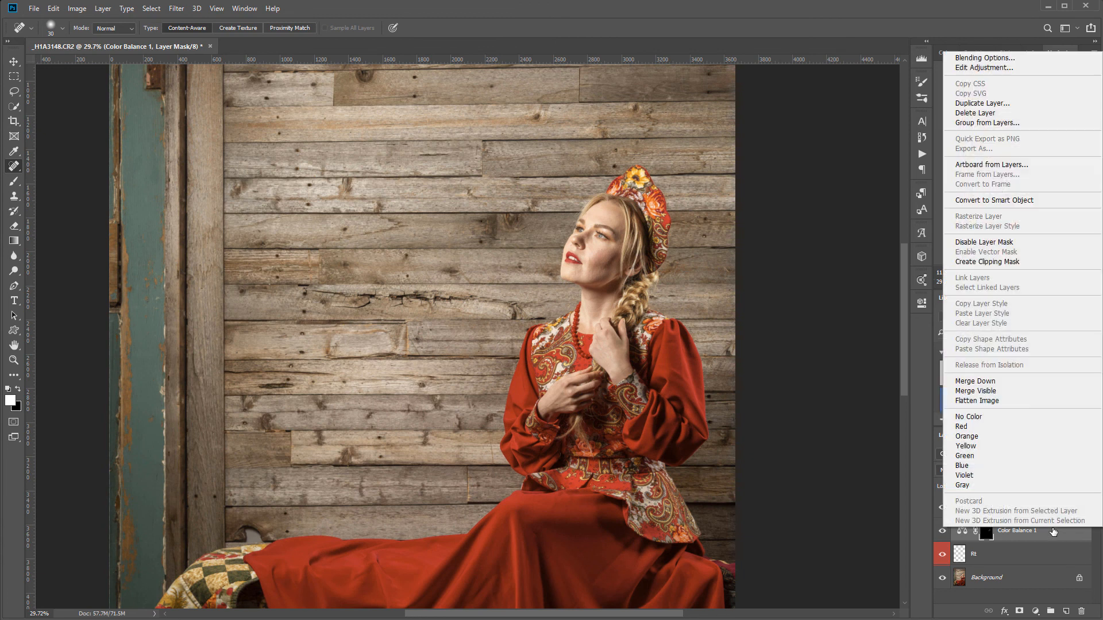
{"action": "left_click", "coordinate": [1015, 435]}
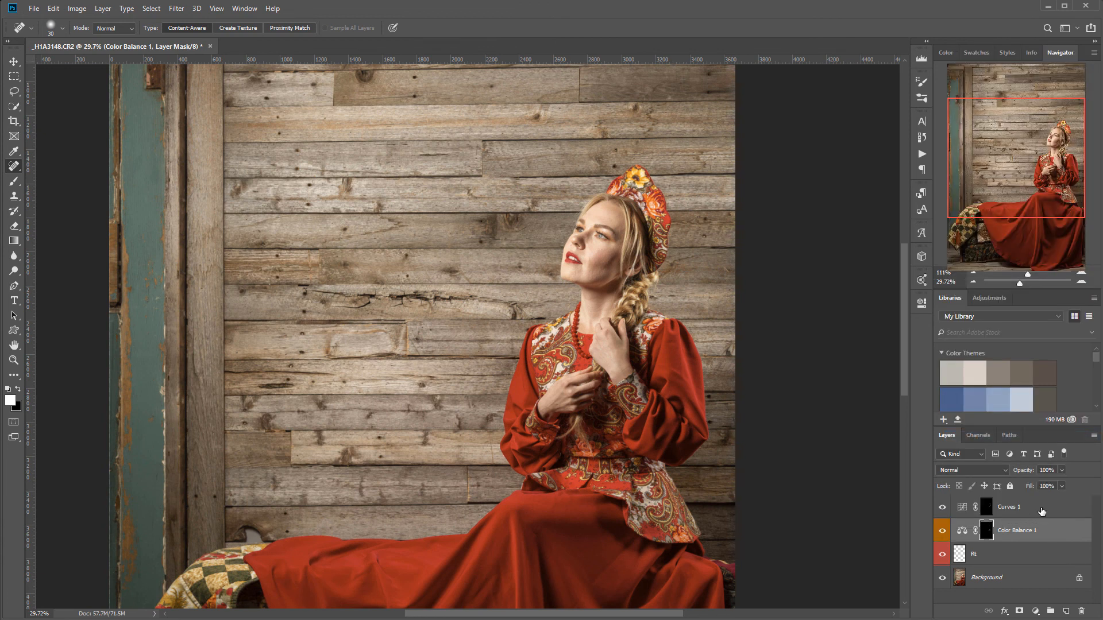
{"action": "right_click", "coordinate": [1040, 508]}
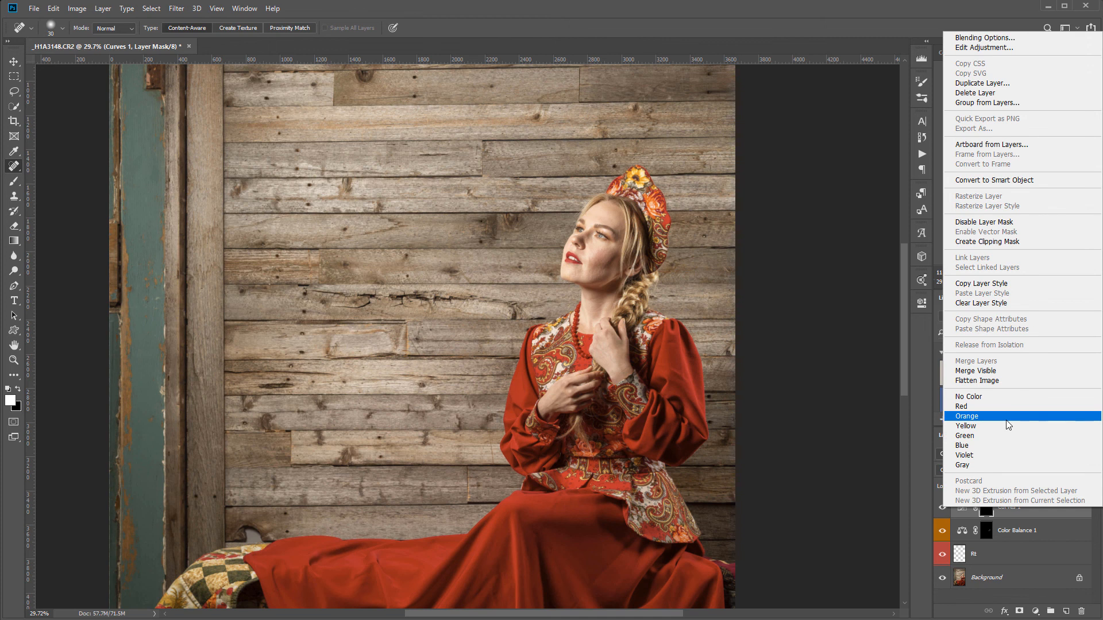
{"action": "left_click", "coordinate": [1007, 418]}
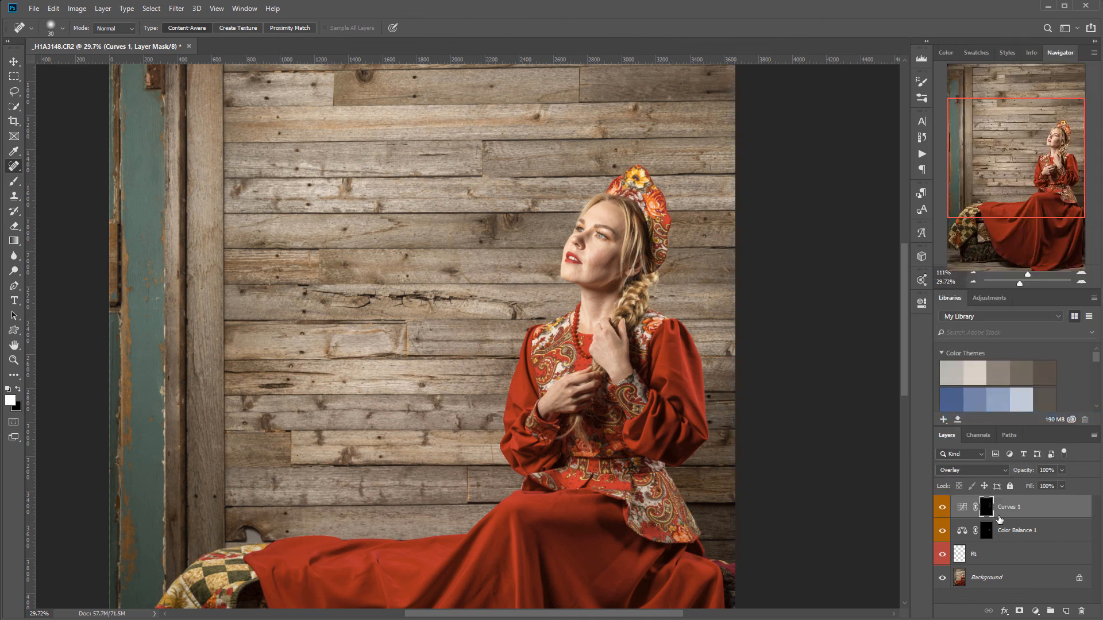